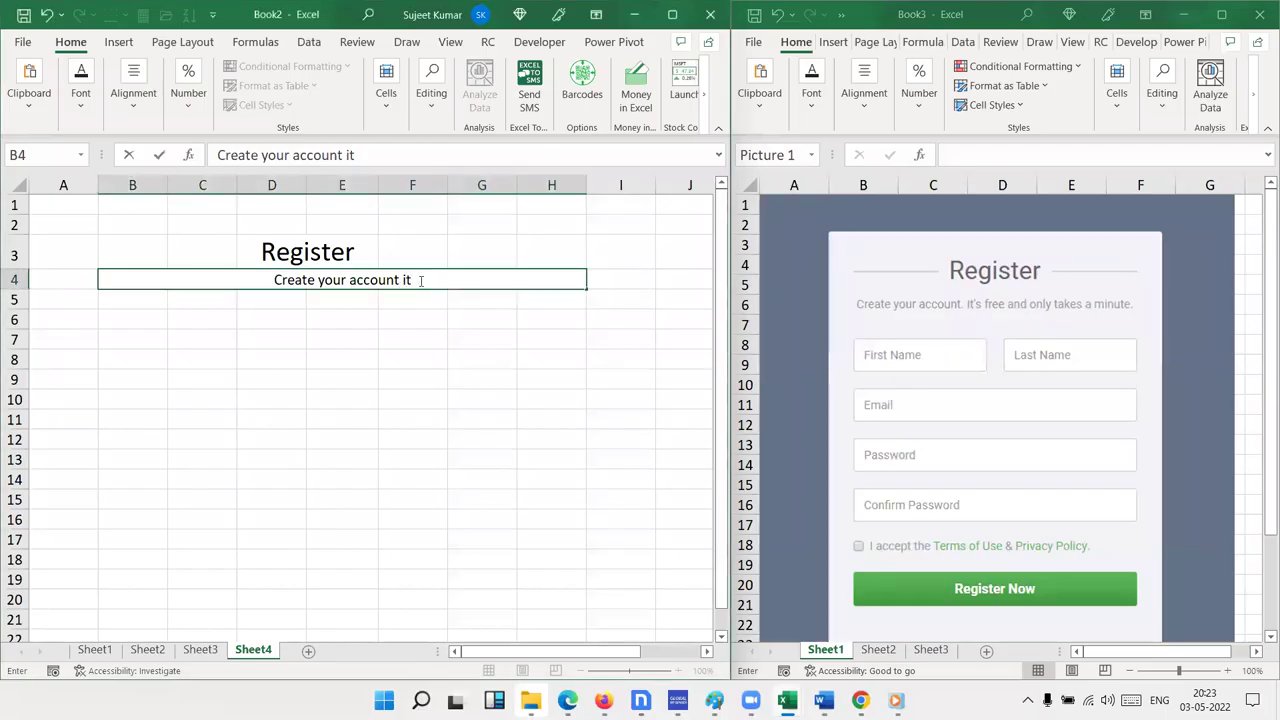
Finish the B4 subtitle, removing stray letters, so it ends with 'only take a minute'.
{"action": "type", "text": "'s free and only"}
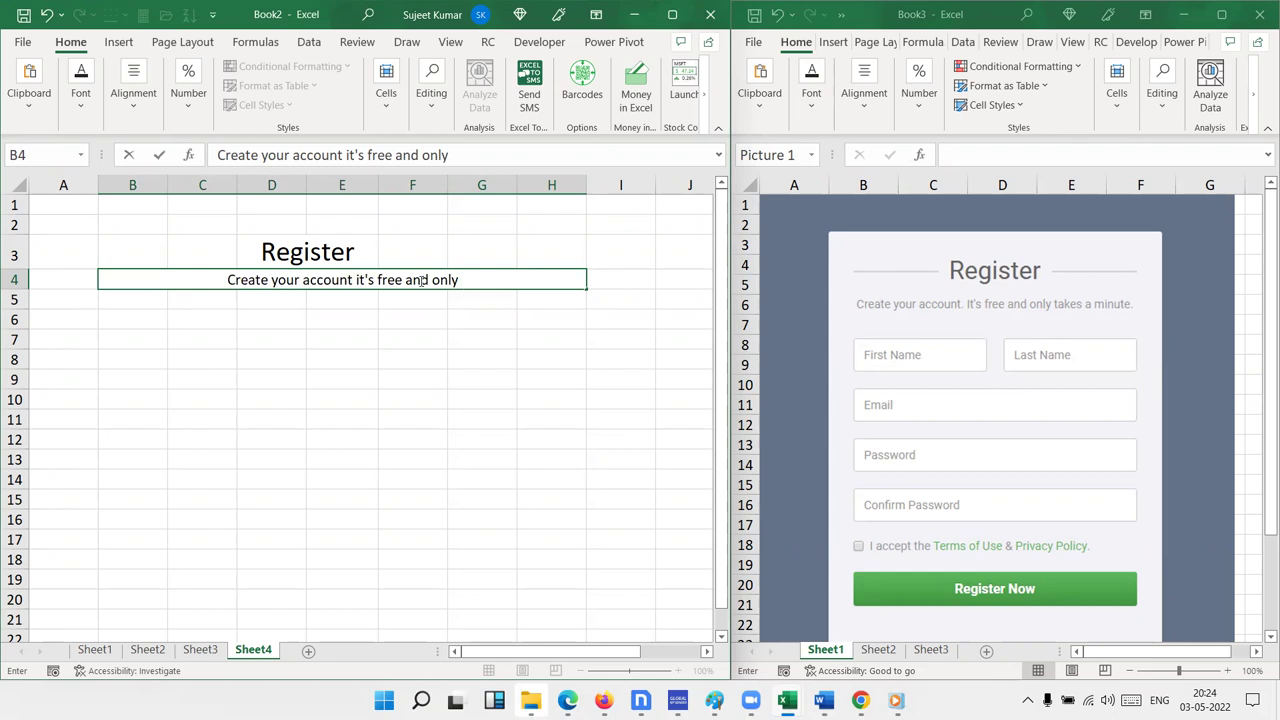
{"action": "type", "text": " ka"}
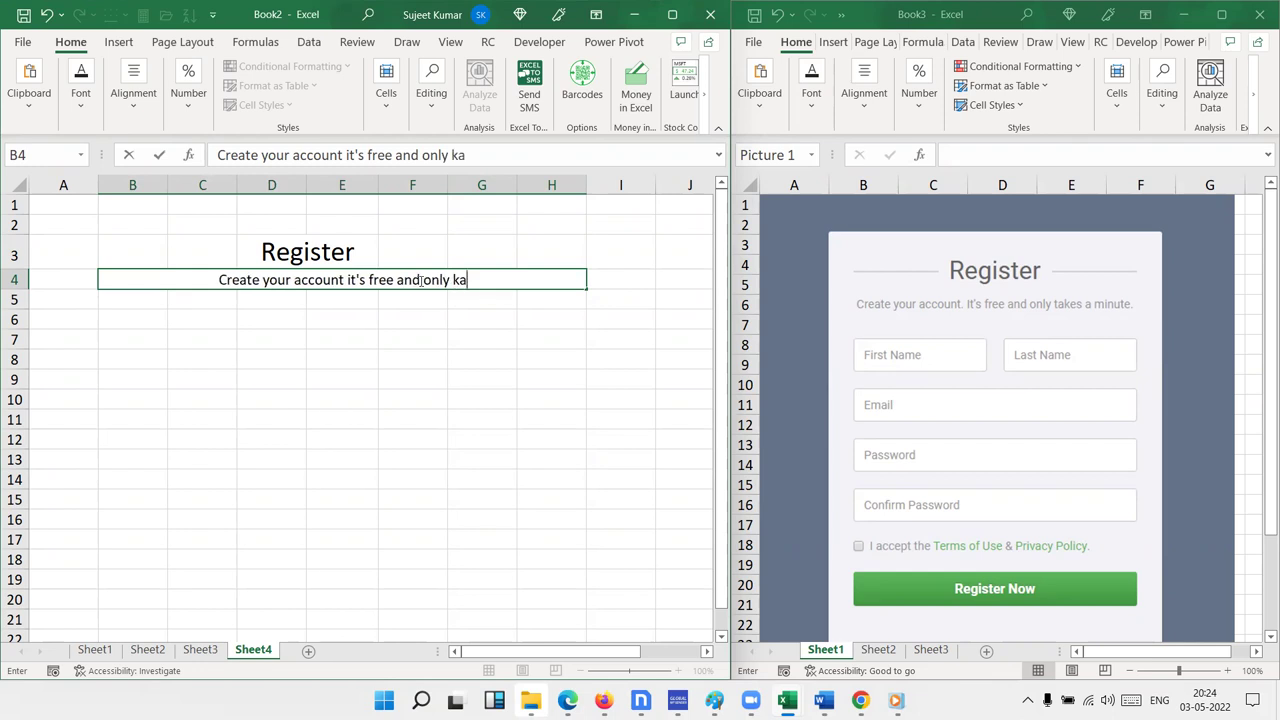
{"action": "key", "text": "BackSpace"}
{"action": "key", "text": "BackSpace"}
{"action": "type", "text": "take a minute"}
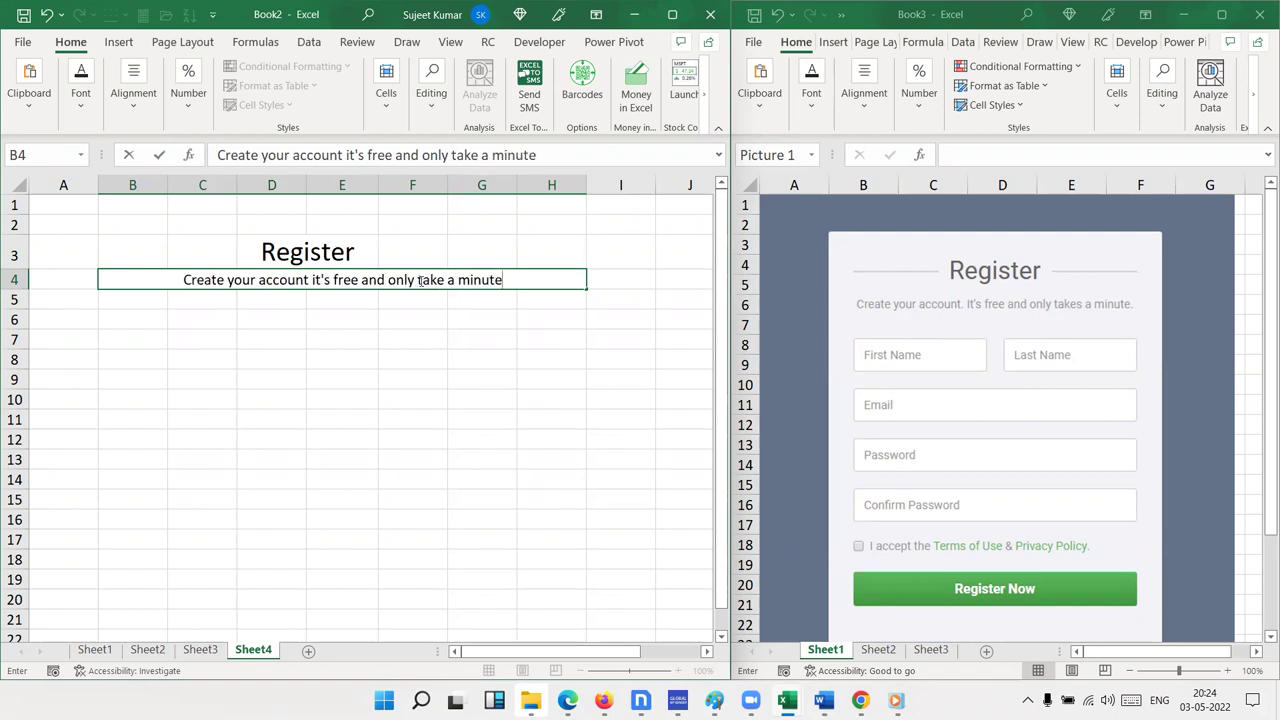
{"action": "key", "text": "Return"}
{"action": "key", "text": "Down"}
{"action": "key", "text": "Up"}
{"action": "key", "text": "Down"}
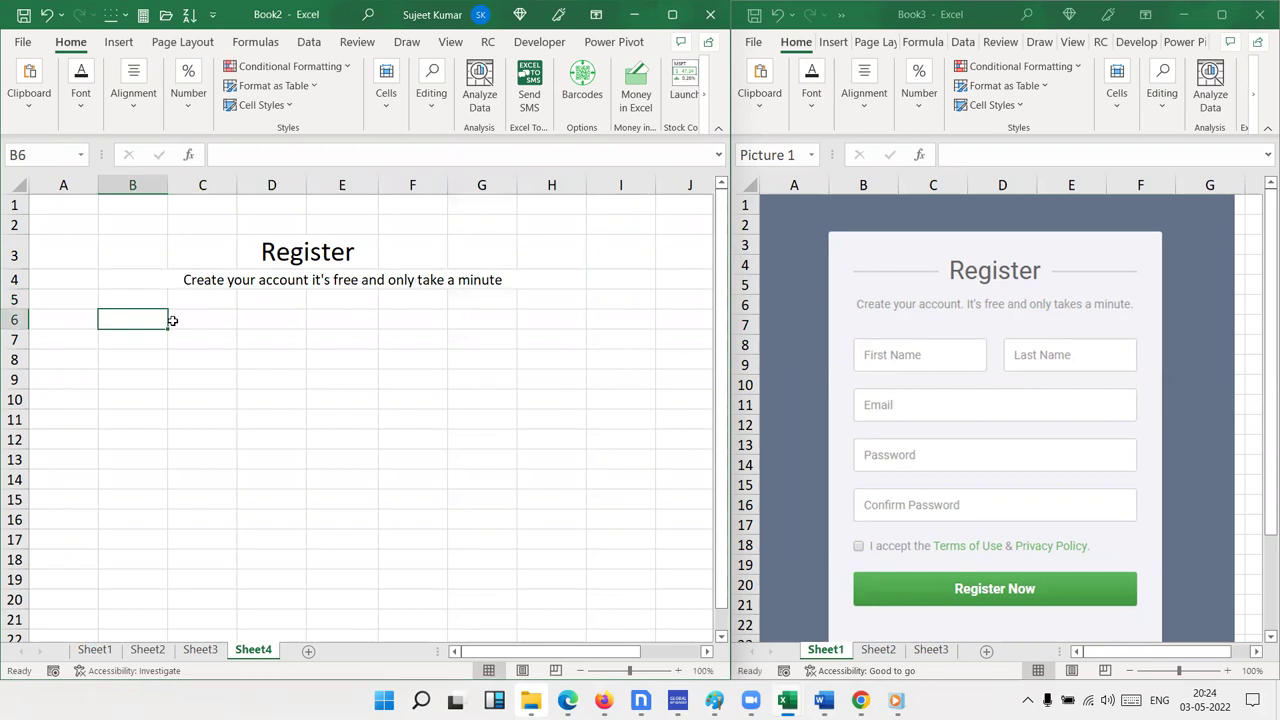
Fill A1:I22 with Blue-Gray, Text 2, Lighter 40%.
{"action": "mouse_move", "coordinate": [79, 211]}
{"action": "left_mouse_down"}
{"action": "mouse_move", "coordinate": [578, 276]}
{"action": "mouse_move", "coordinate": [618, 555]}
{"action": "mouse_move", "coordinate": [629, 500]}
{"action": "left_mouse_up"}
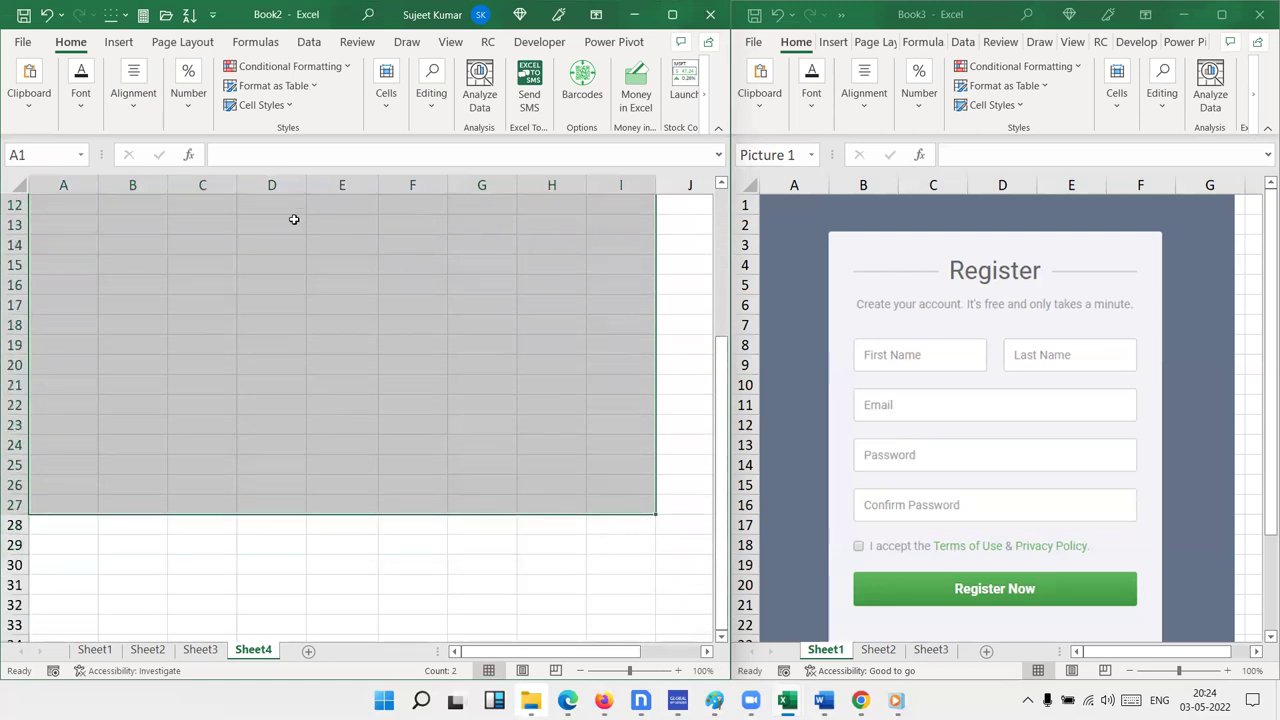
{"action": "scroll", "coordinate": [291, 217], "scroll_direction": "up", "scroll_amount": 4}
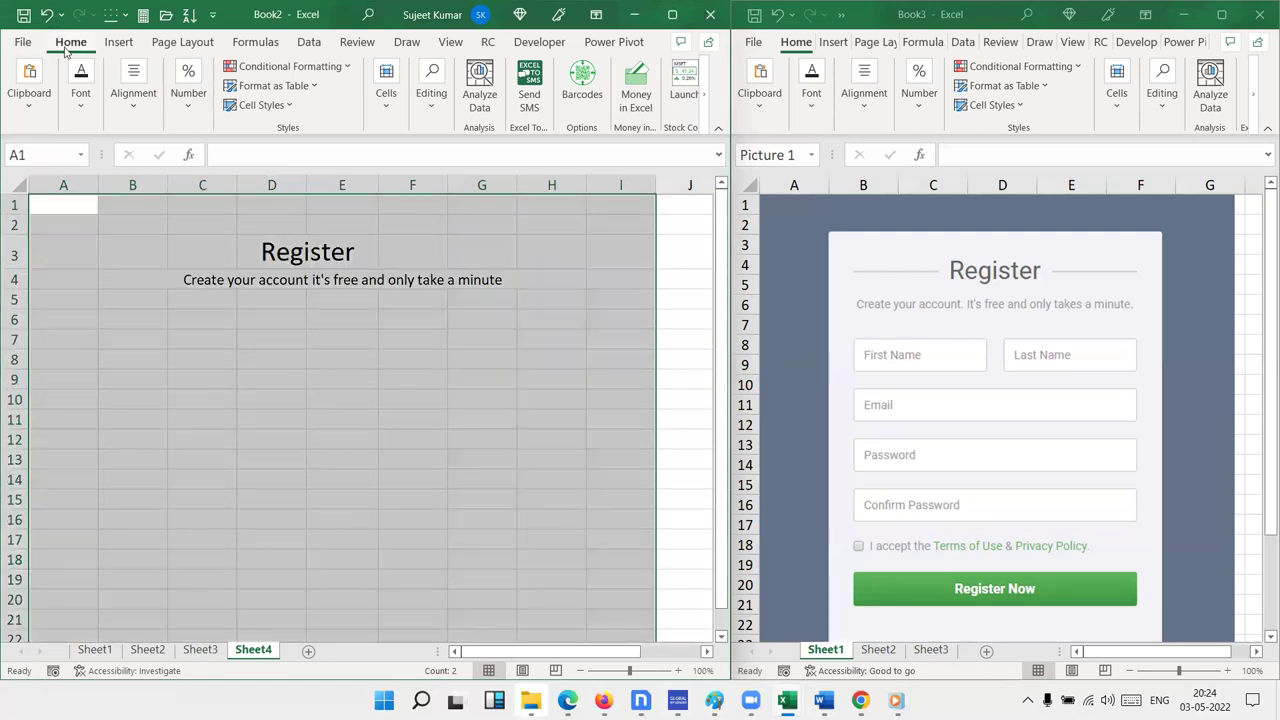
{"action": "left_click", "coordinate": [90, 110]}
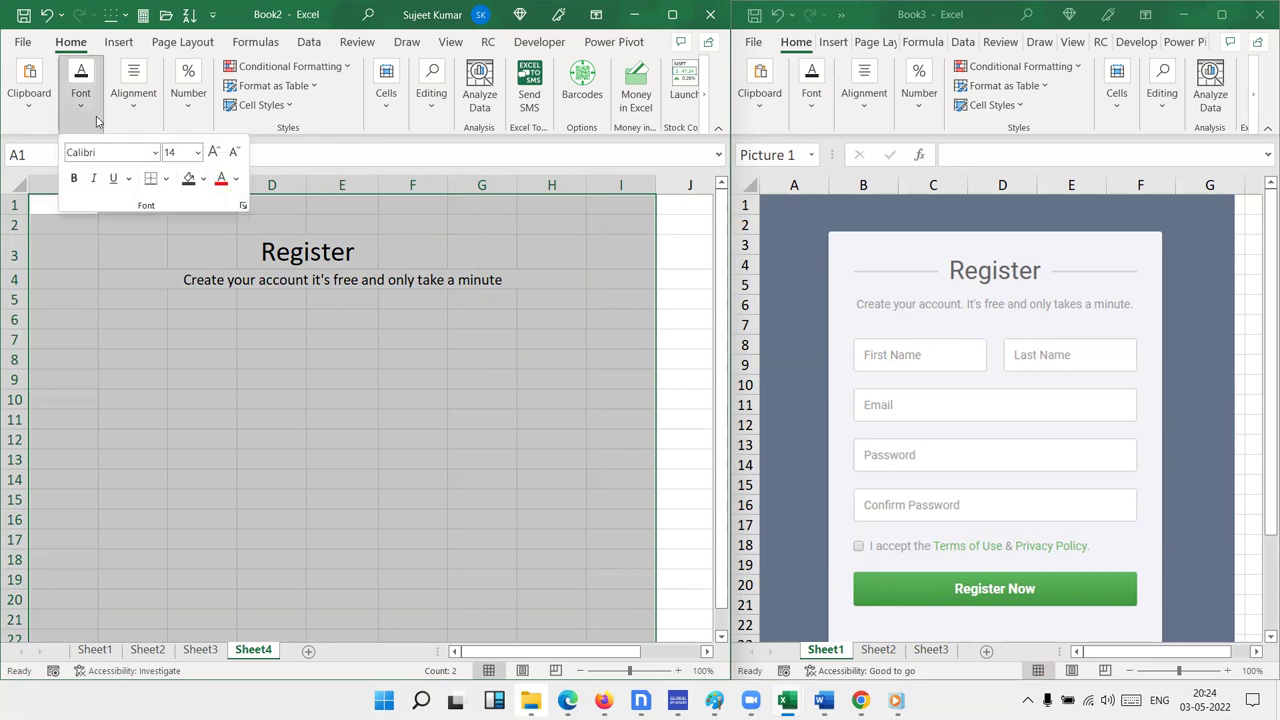
{"action": "left_click", "coordinate": [202, 186]}
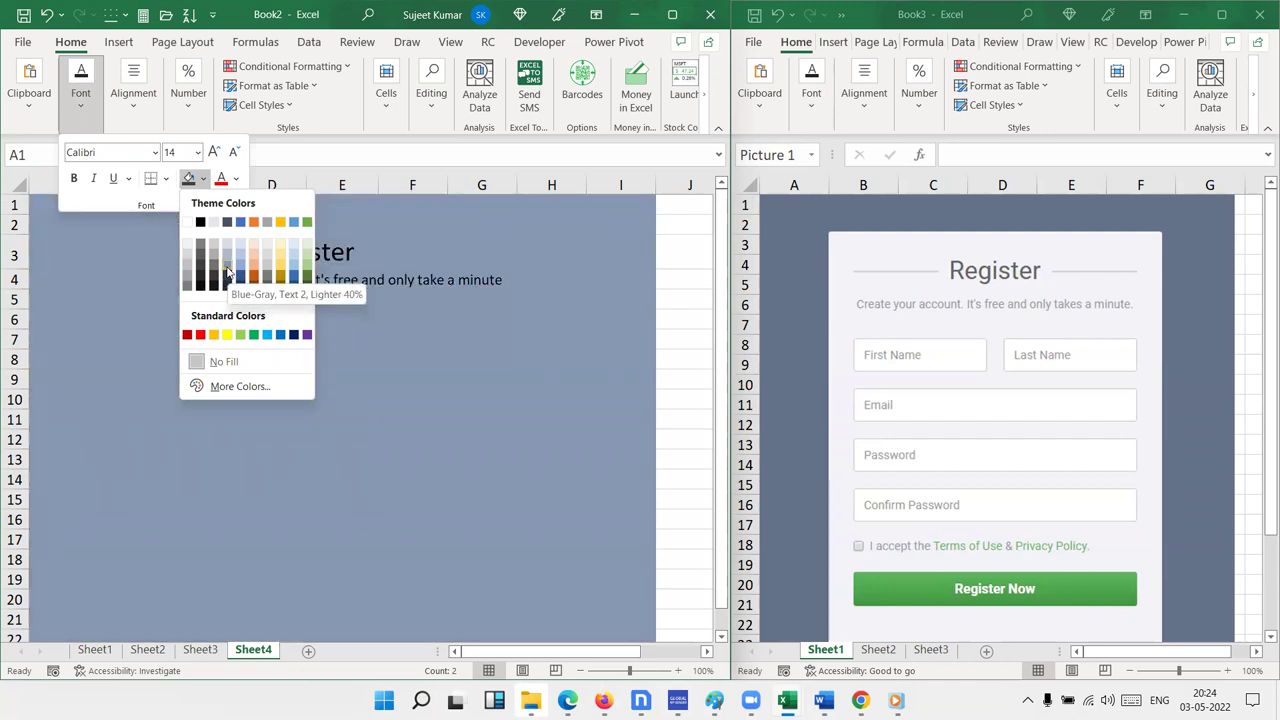
{"action": "left_click", "coordinate": [227, 277]}
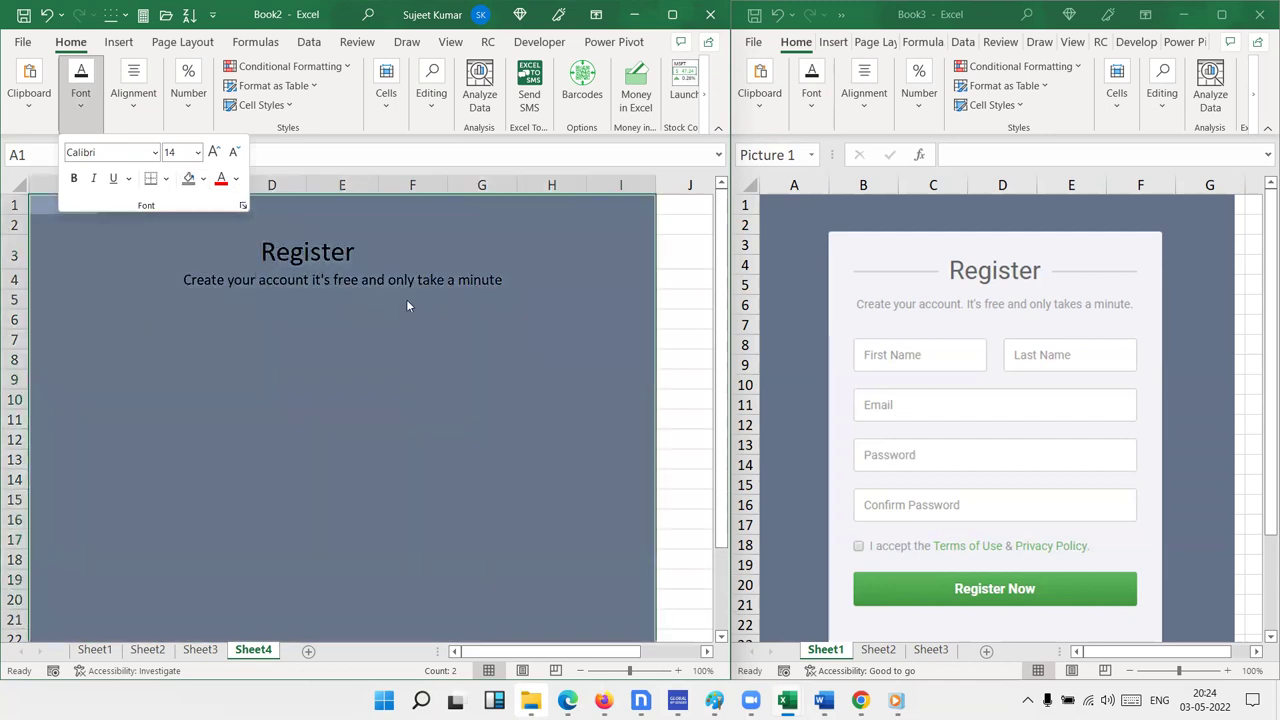
{"action": "left_click", "coordinate": [677, 309]}
{"action": "left_click", "coordinate": [640, 310]}
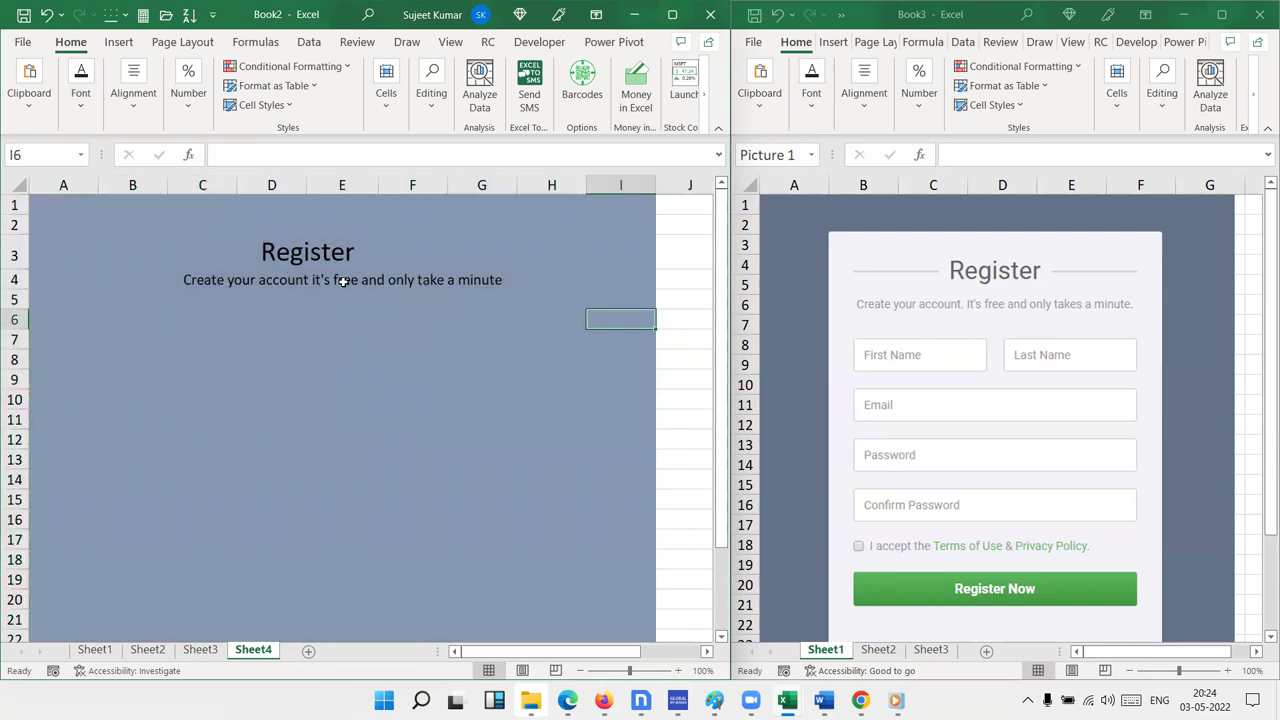
Set the B4:H4 subtitle's font colour to a light grey theme swatch.
{"action": "left_click", "coordinate": [283, 260]}
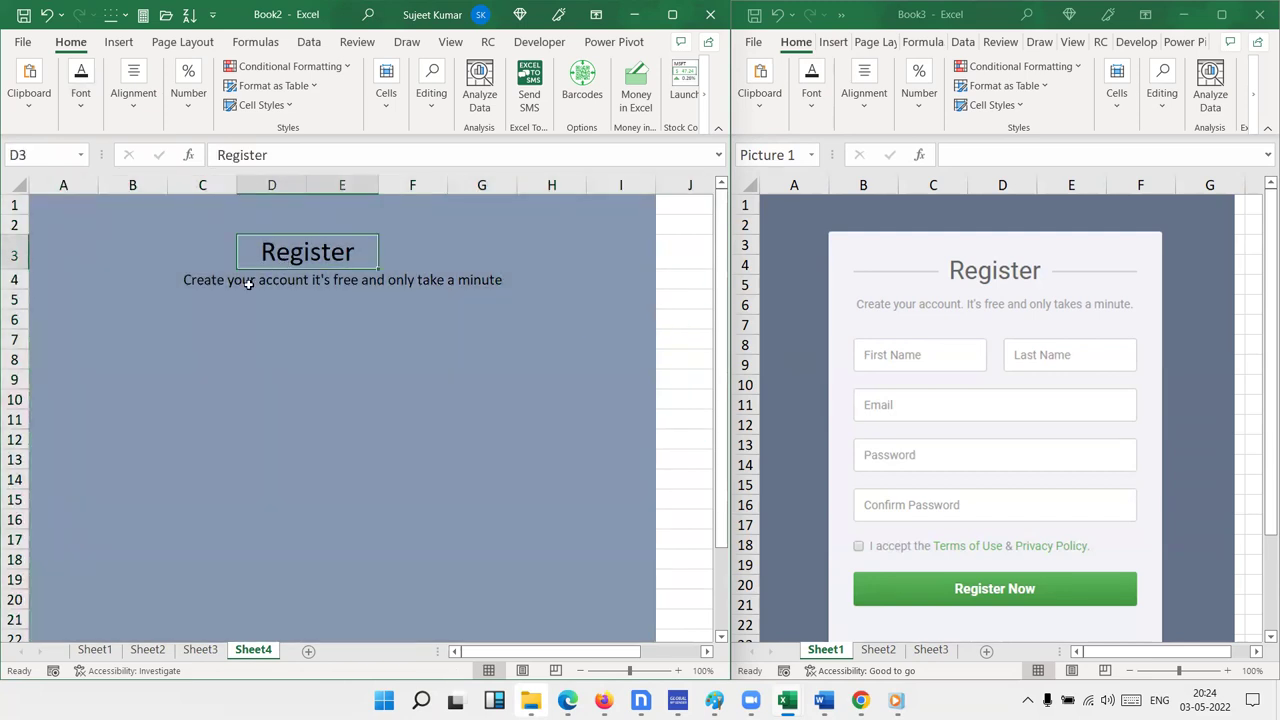
{"action": "left_click", "coordinate": [205, 279]}
{"action": "left_click", "coordinate": [79, 105]}
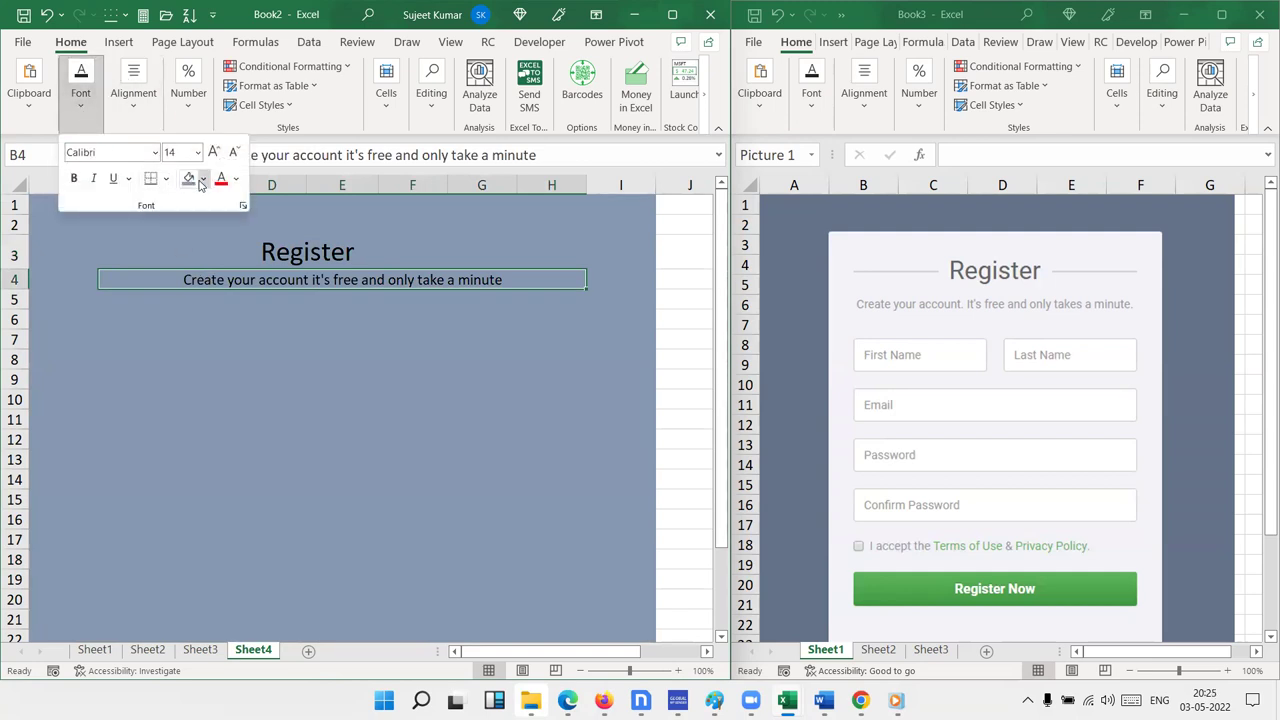
{"action": "left_click", "coordinate": [201, 181]}
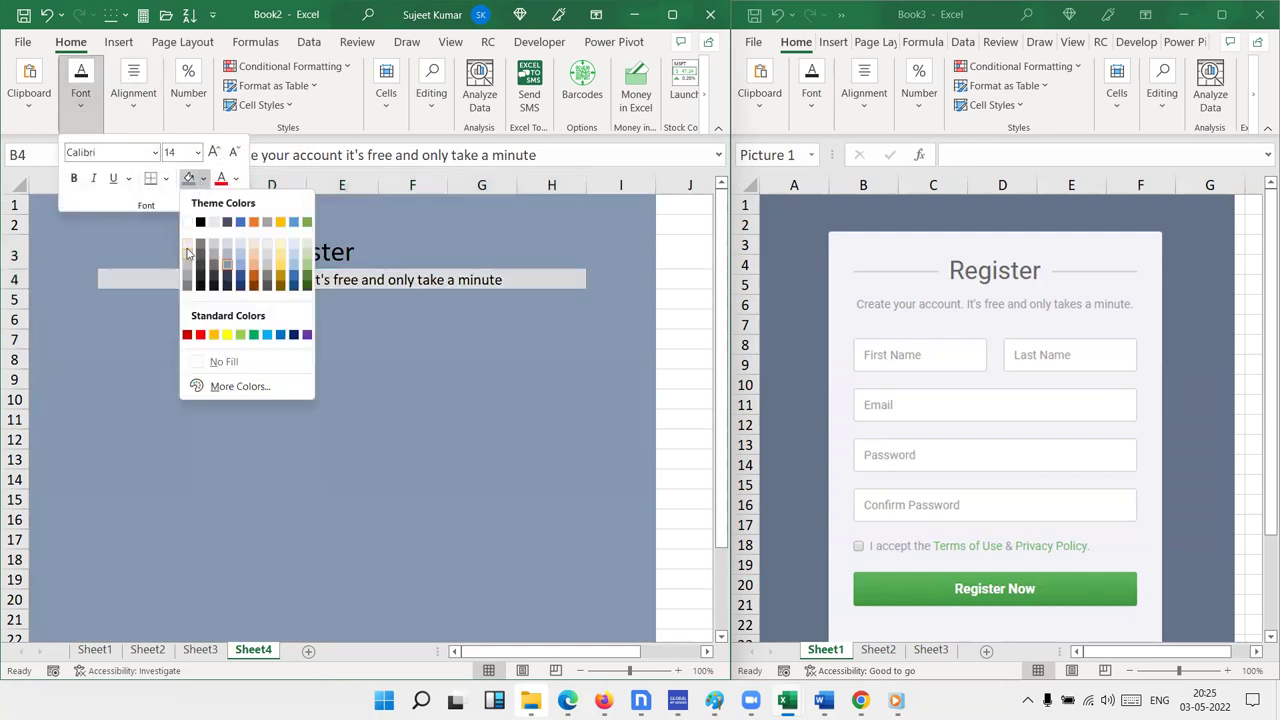
{"action": "left_click", "coordinate": [236, 179]}
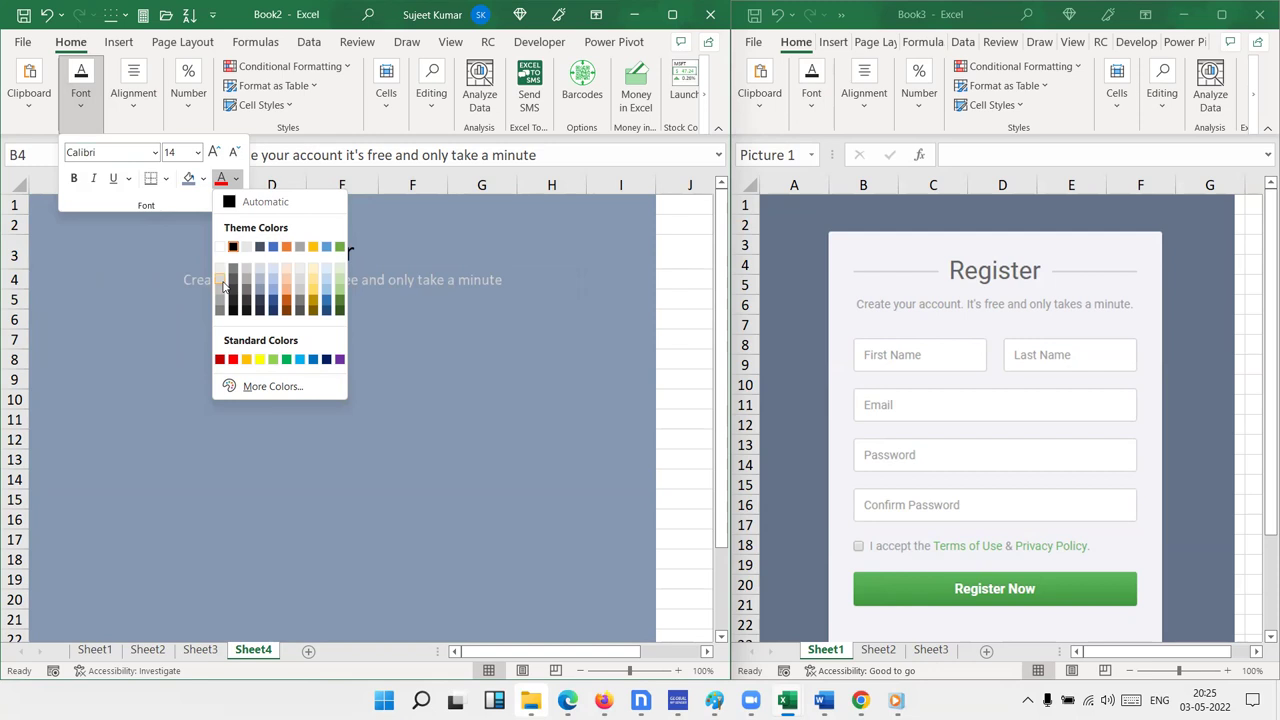
{"action": "left_click", "coordinate": [221, 289]}
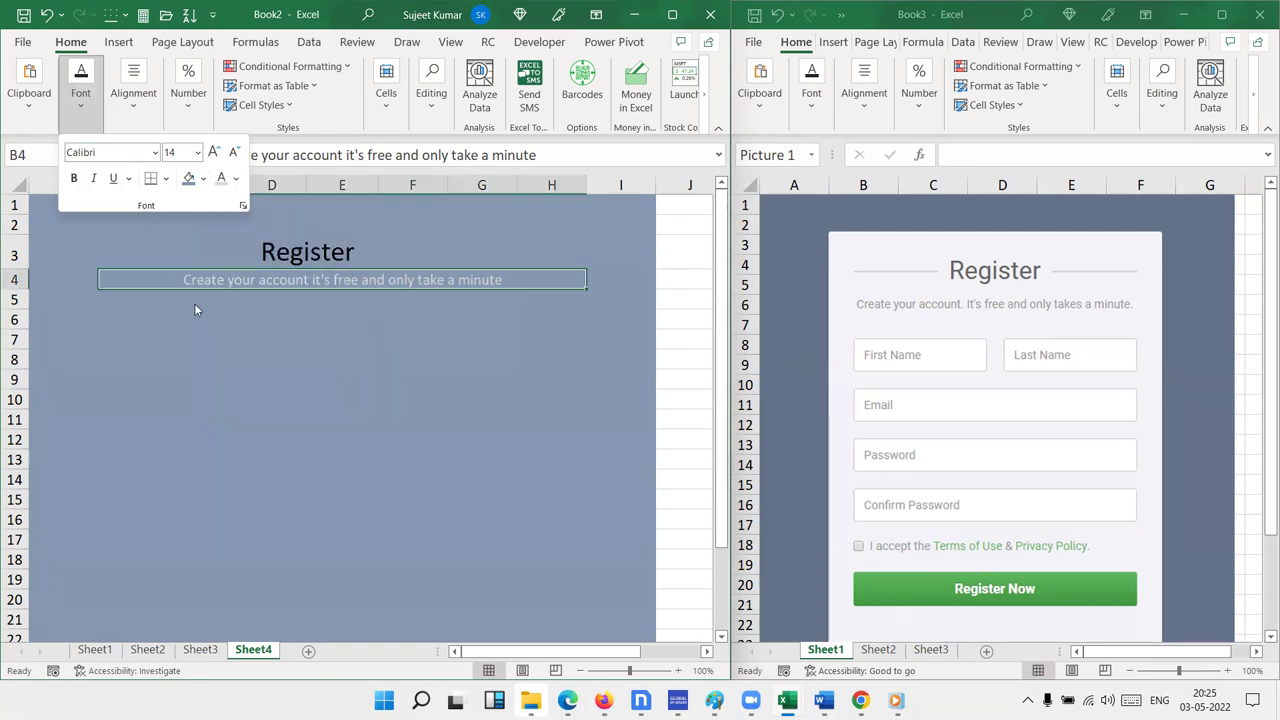
{"action": "left_click", "coordinate": [133, 324]}
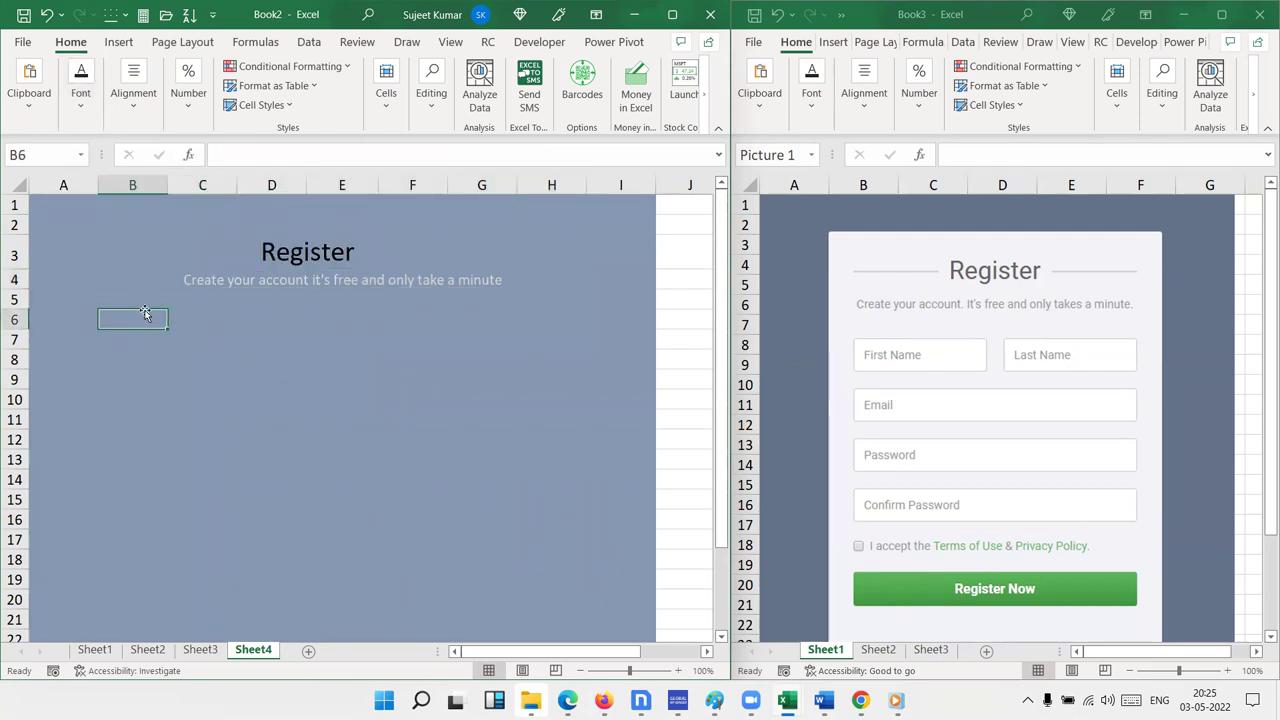
Select C6:D6 and give it a white fill.
{"action": "left_click", "coordinate": [148, 294]}
{"action": "left_click", "coordinate": [147, 316]}
{"action": "left_click", "coordinate": [200, 320]}
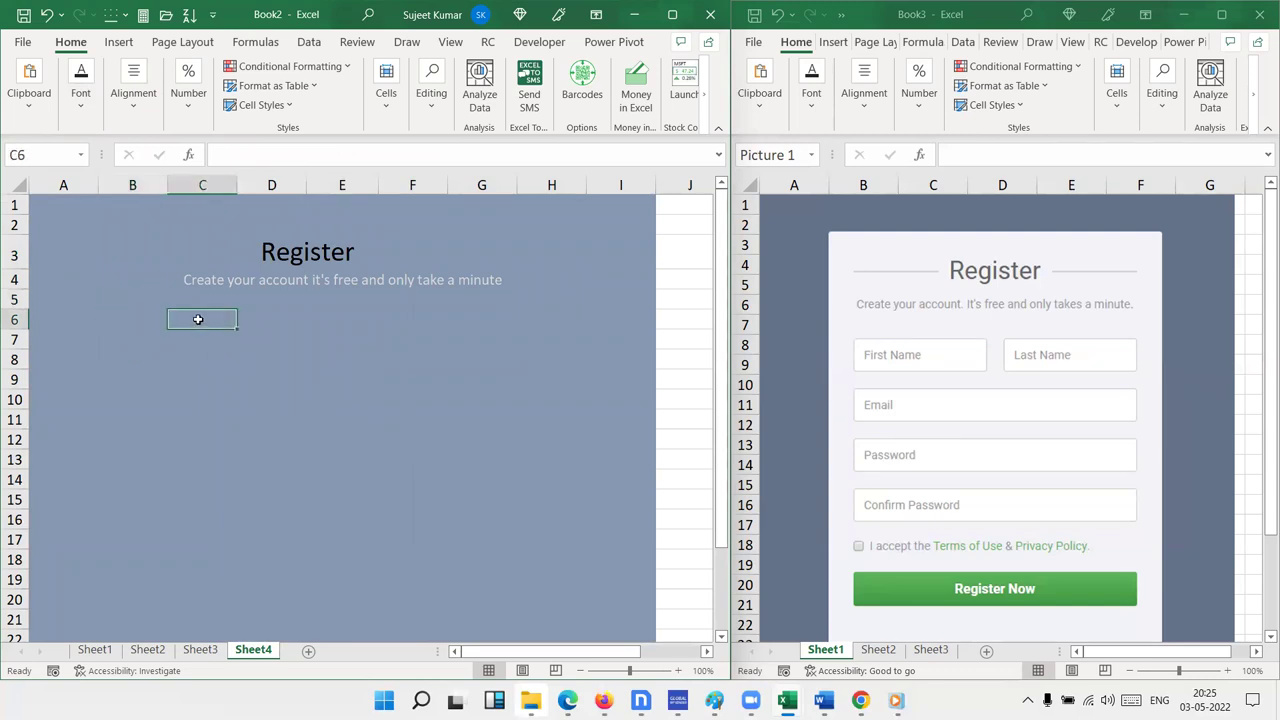
{"action": "left_click_drag", "start_coordinate": [221, 319], "coordinate": [348, 324]}
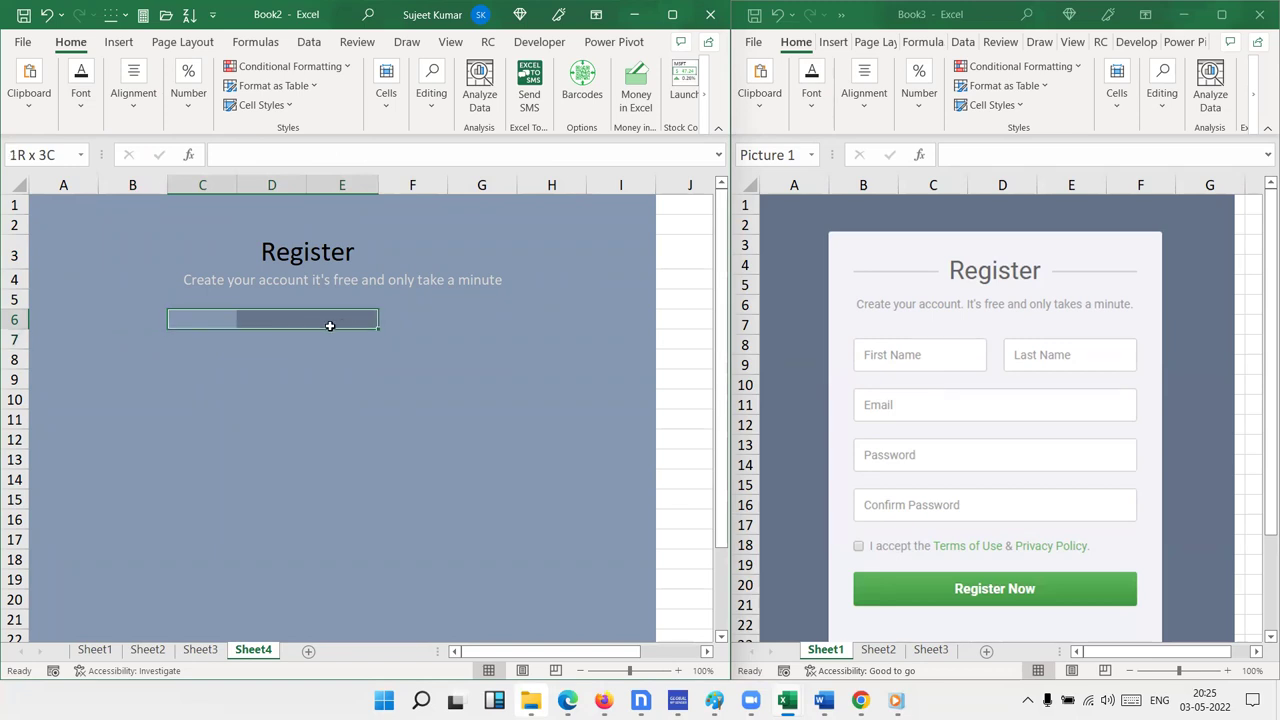
{"action": "left_click_drag", "start_coordinate": [315, 328], "coordinate": [298, 328]}
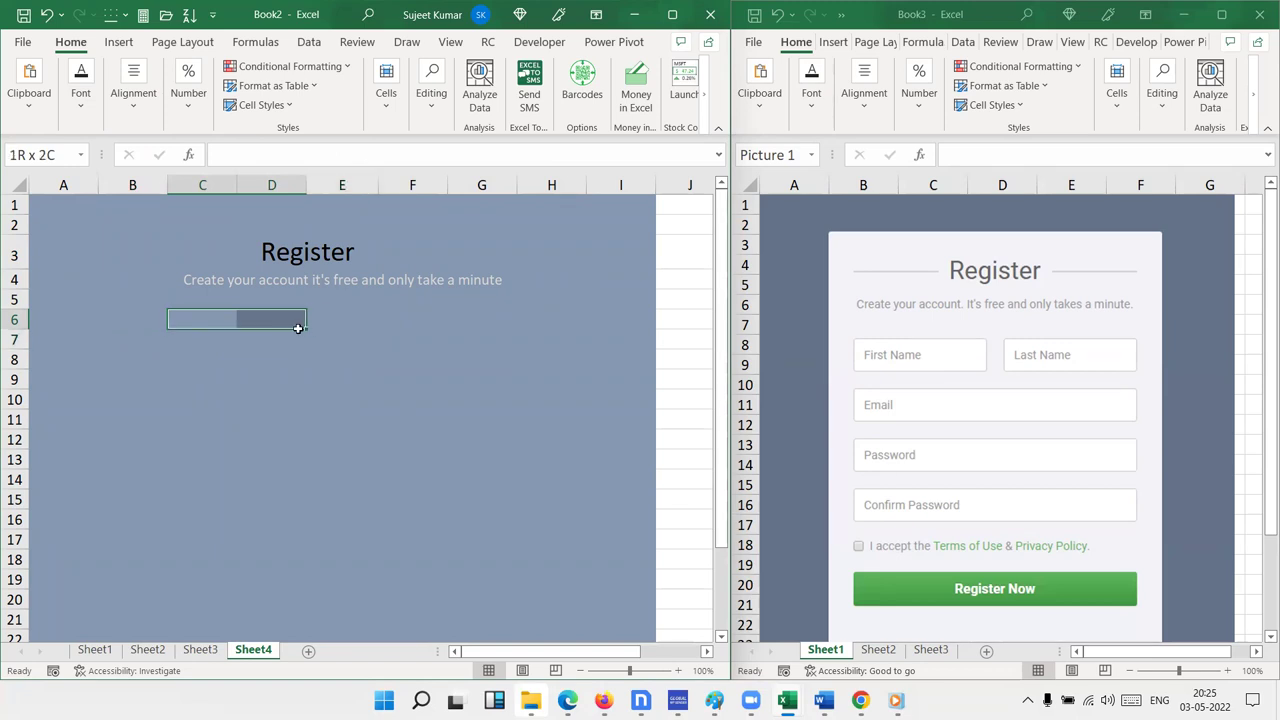
{"action": "left_click_drag", "start_coordinate": [298, 328], "coordinate": [300, 326]}
{"action": "left_click", "coordinate": [84, 107]}
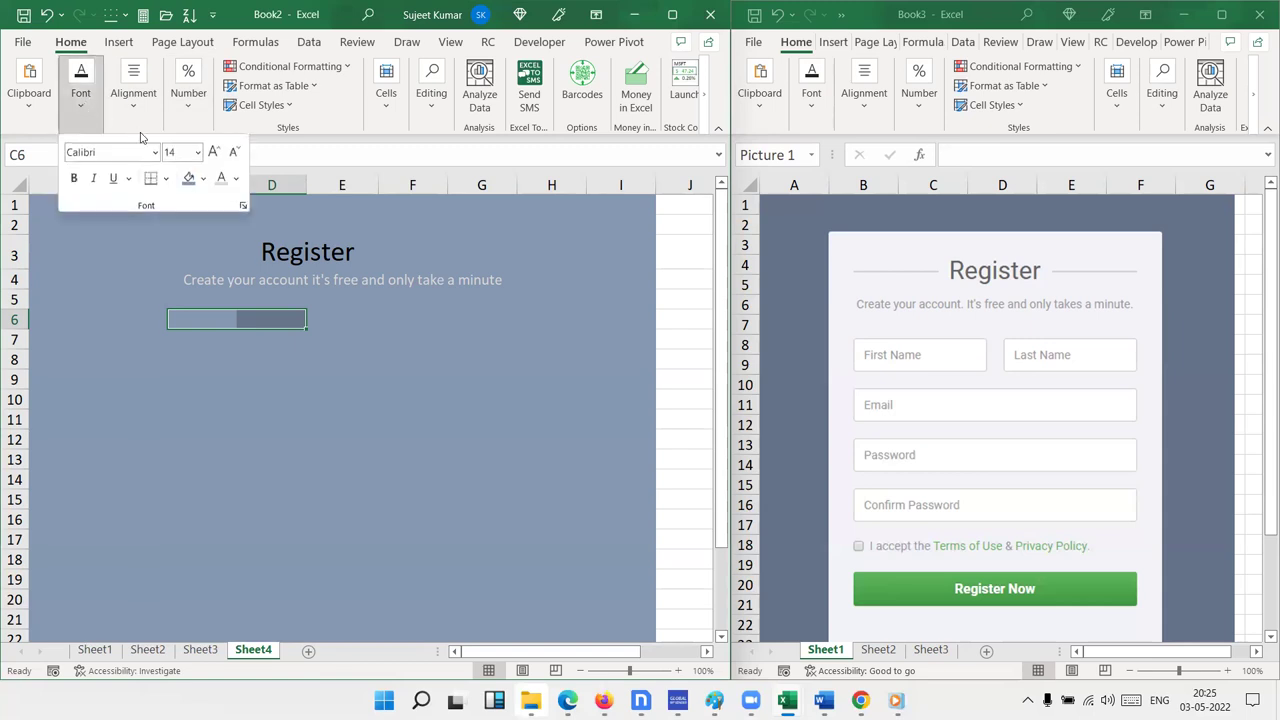
{"action": "left_click", "coordinate": [204, 179]}
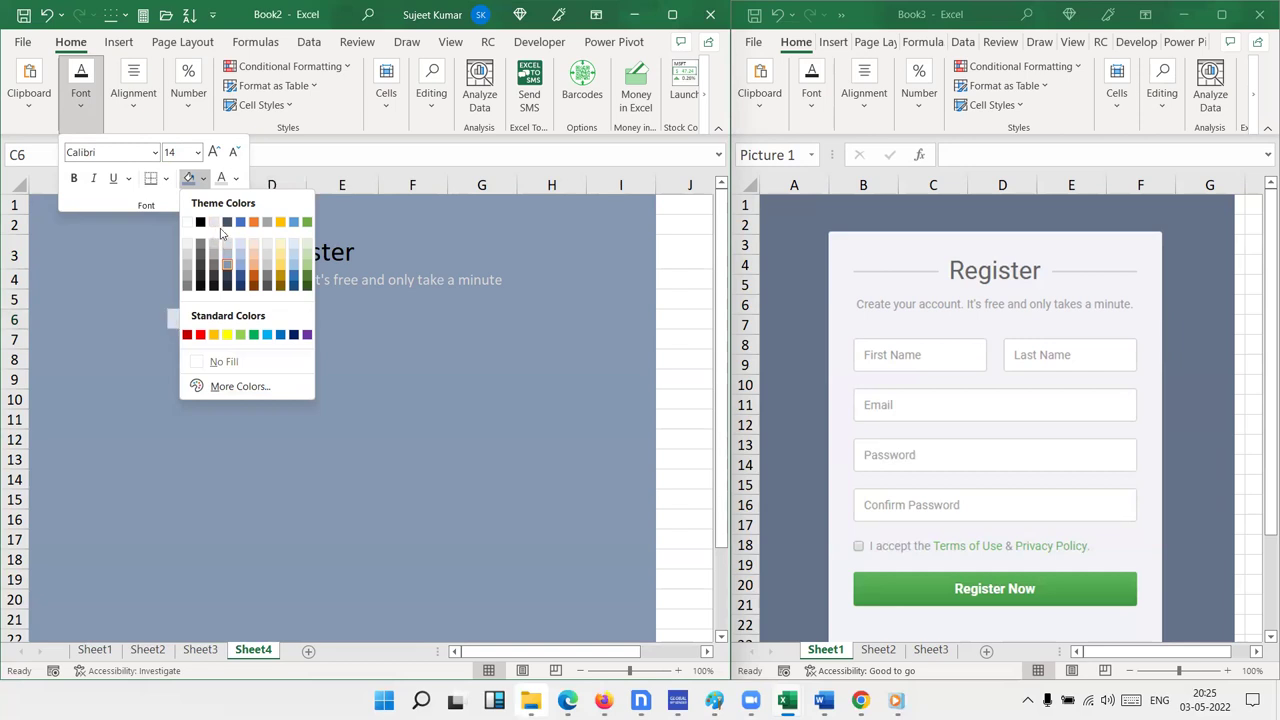
{"action": "left_click", "coordinate": [187, 222]}
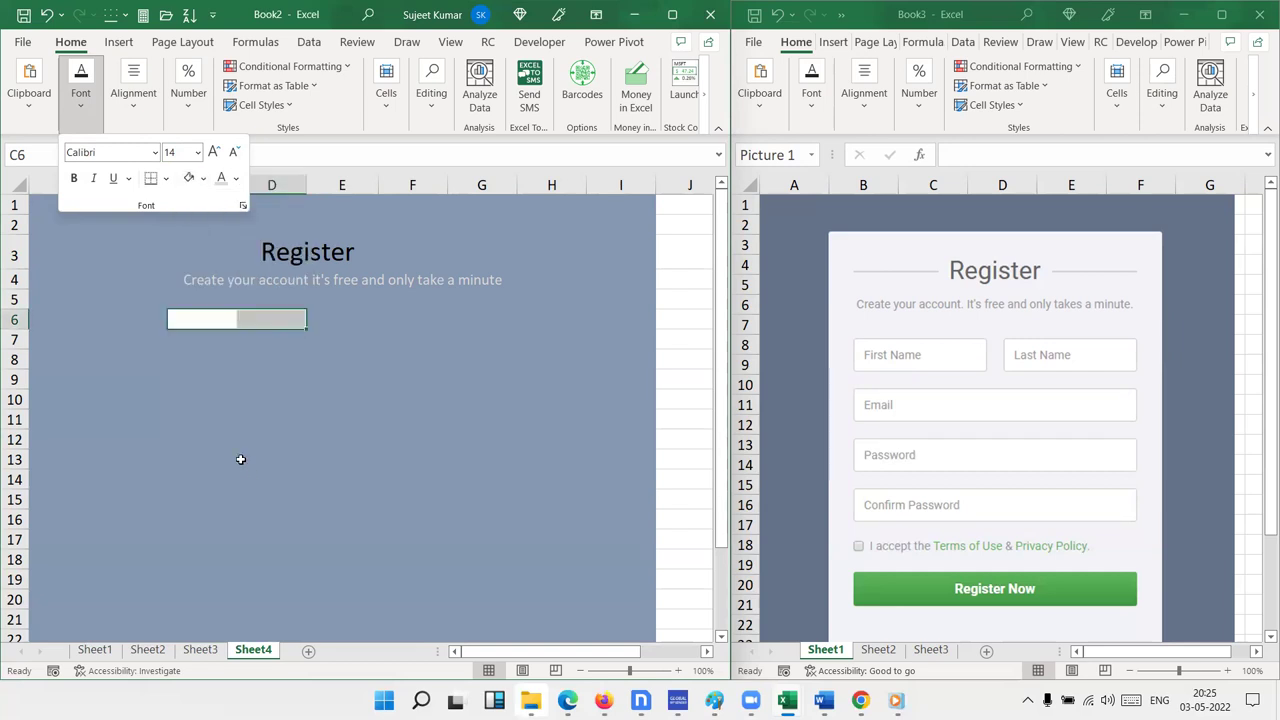
Undo the accidental white fill repeated onto D7:E7.
{"action": "left_click_drag", "start_coordinate": [271, 339], "coordinate": [342, 339]}
{"action": "key", "text": "F4"}
{"action": "left_click", "coordinate": [200, 394]}
{"action": "left_click", "coordinate": [203, 366]}
{"action": "left_click", "coordinate": [232, 378]}
{"action": "key", "text": "ctrl+z"}
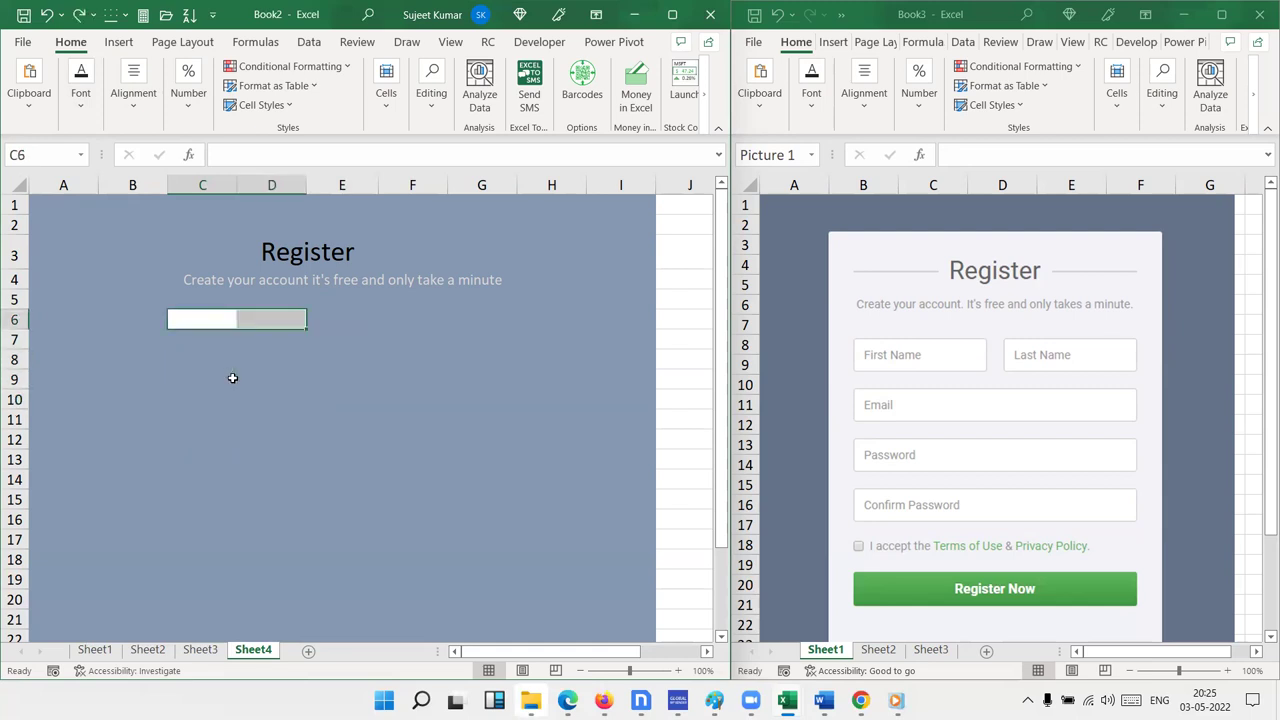
{"action": "left_click", "coordinate": [214, 366]}
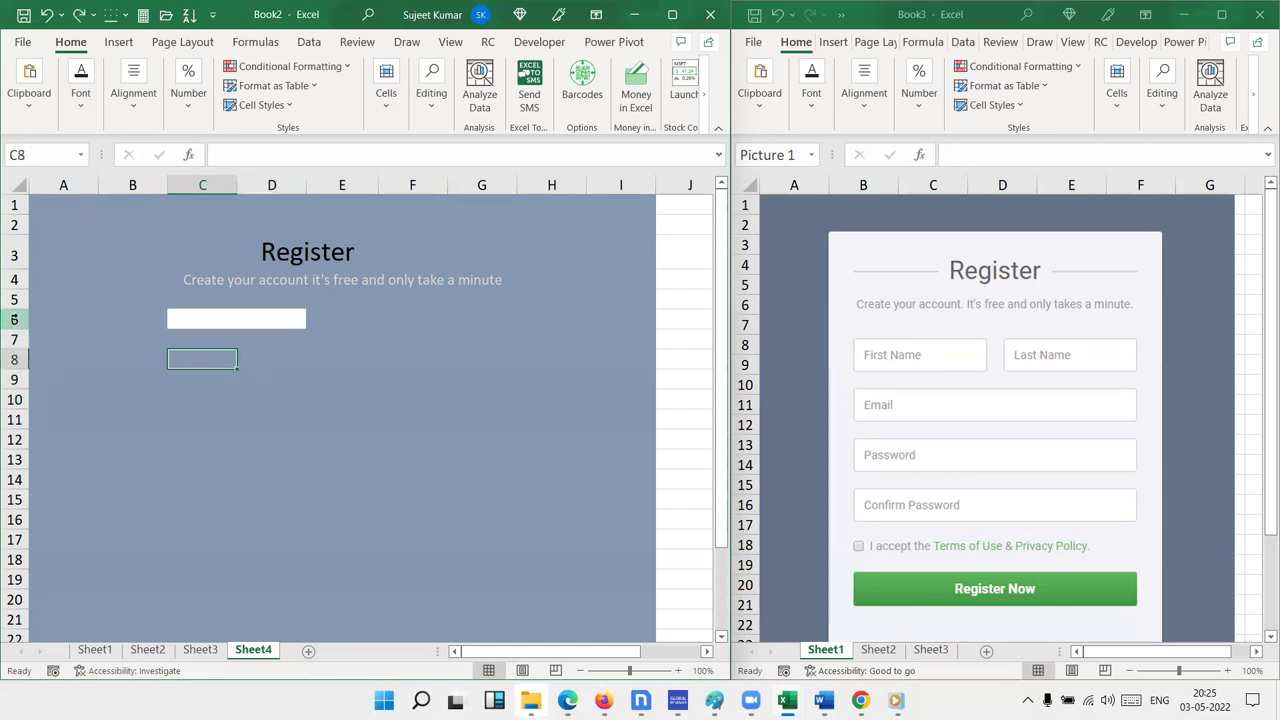
Make row 6 taller, widen column D, and copy the white C6:D6 box to F6:G6.
{"action": "left_click_drag", "start_coordinate": [16, 329], "coordinate": [28, 345]}
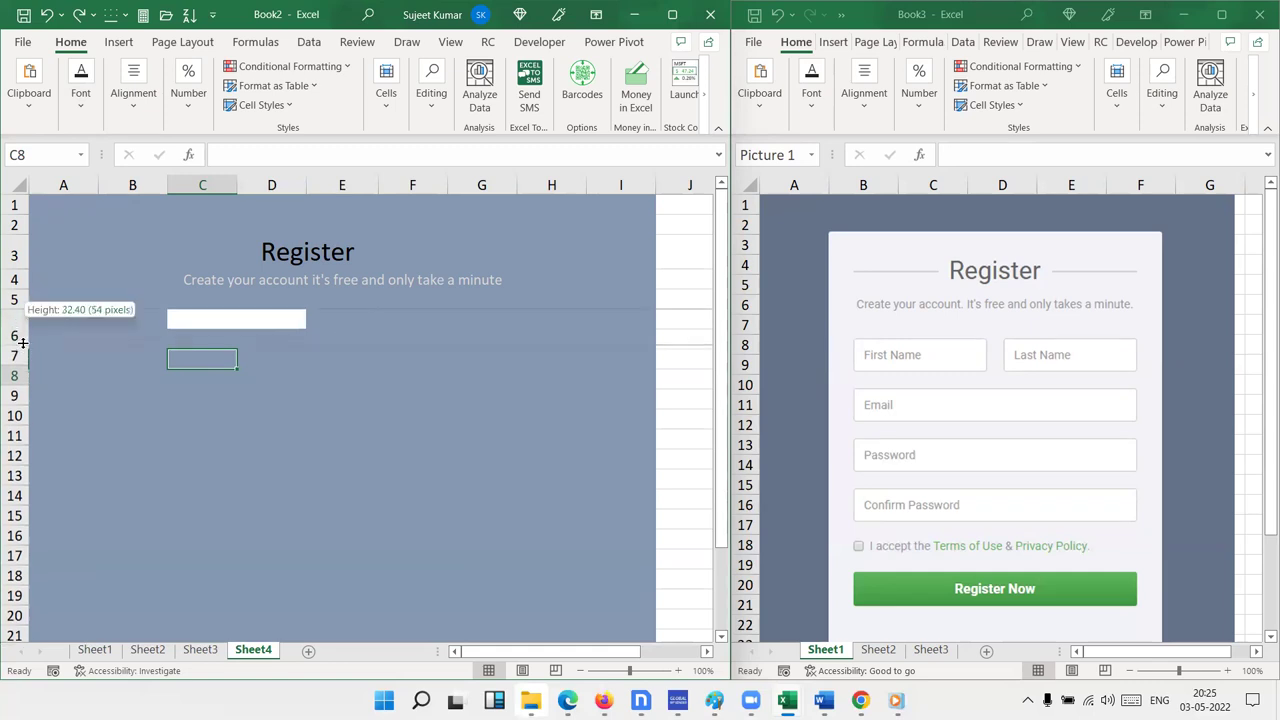
{"action": "left_click_drag", "start_coordinate": [306, 186], "coordinate": [330, 199]}
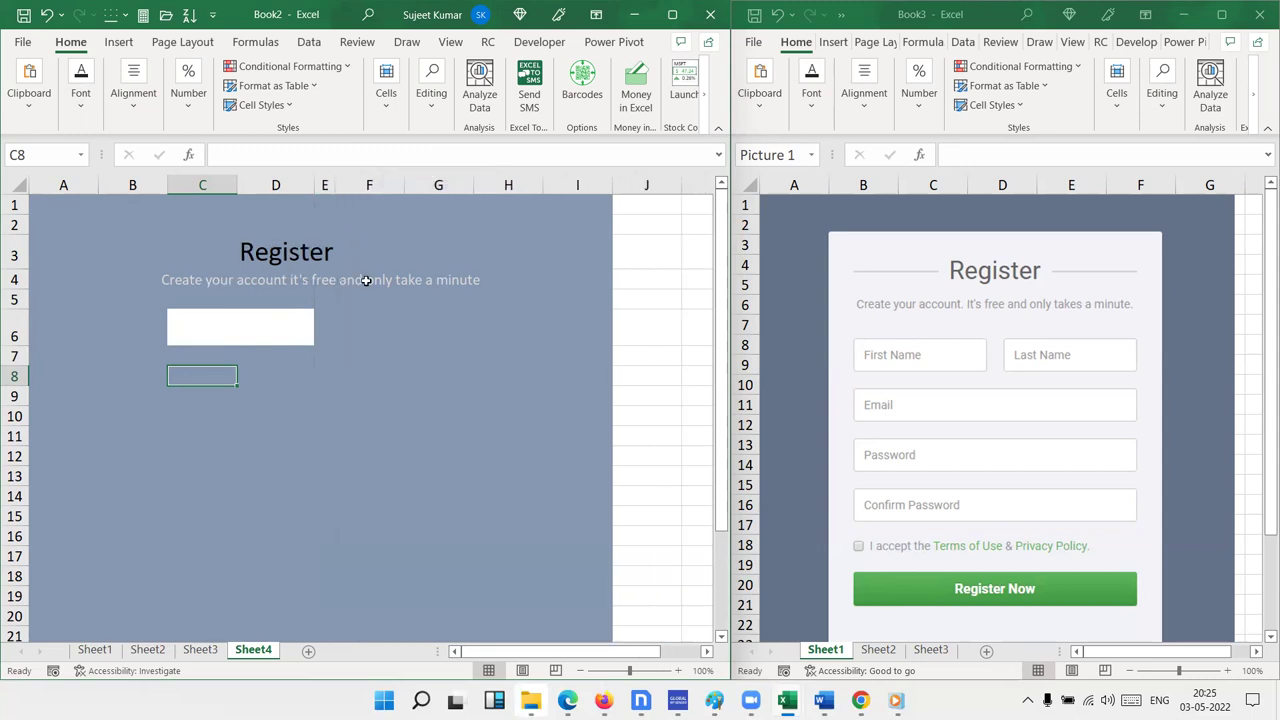
{"action": "left_click", "coordinate": [339, 327]}
{"action": "left_click", "coordinate": [222, 327]}
{"action": "left_click_drag", "start_coordinate": [251, 331], "coordinate": [277, 329]}
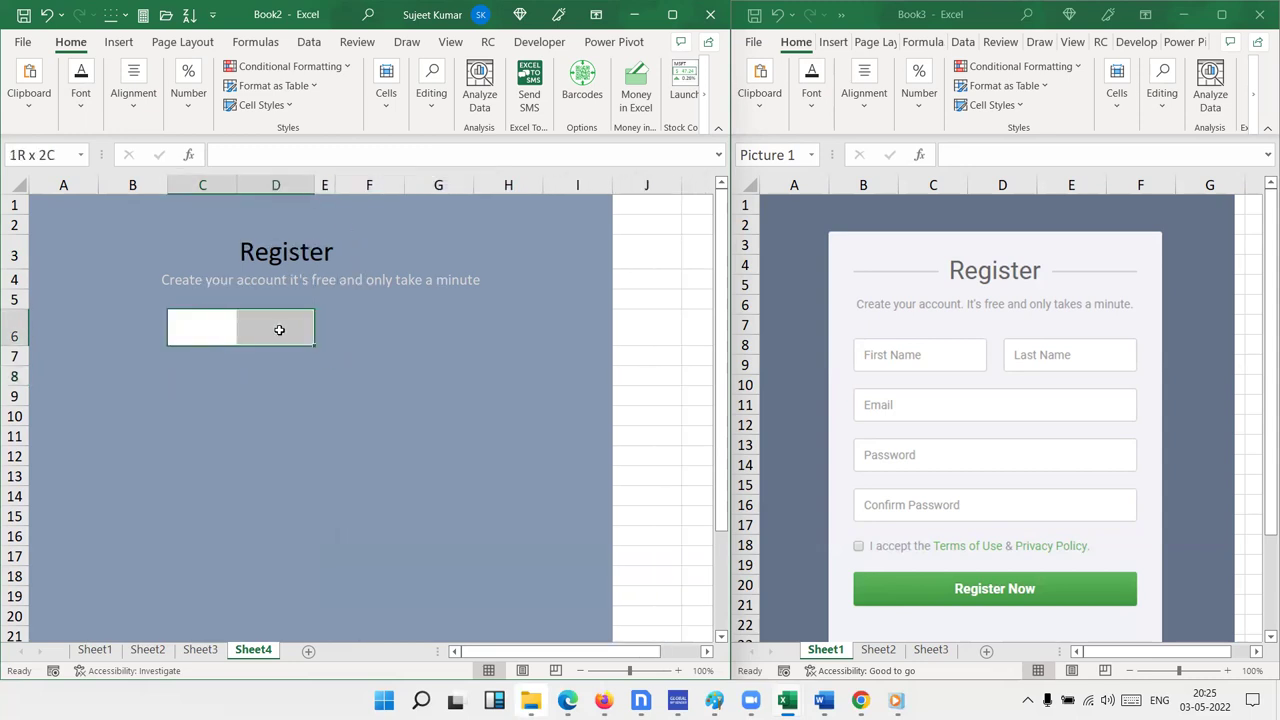
{"action": "key", "text": "ctrl+c"}
{"action": "left_click", "coordinate": [373, 330]}
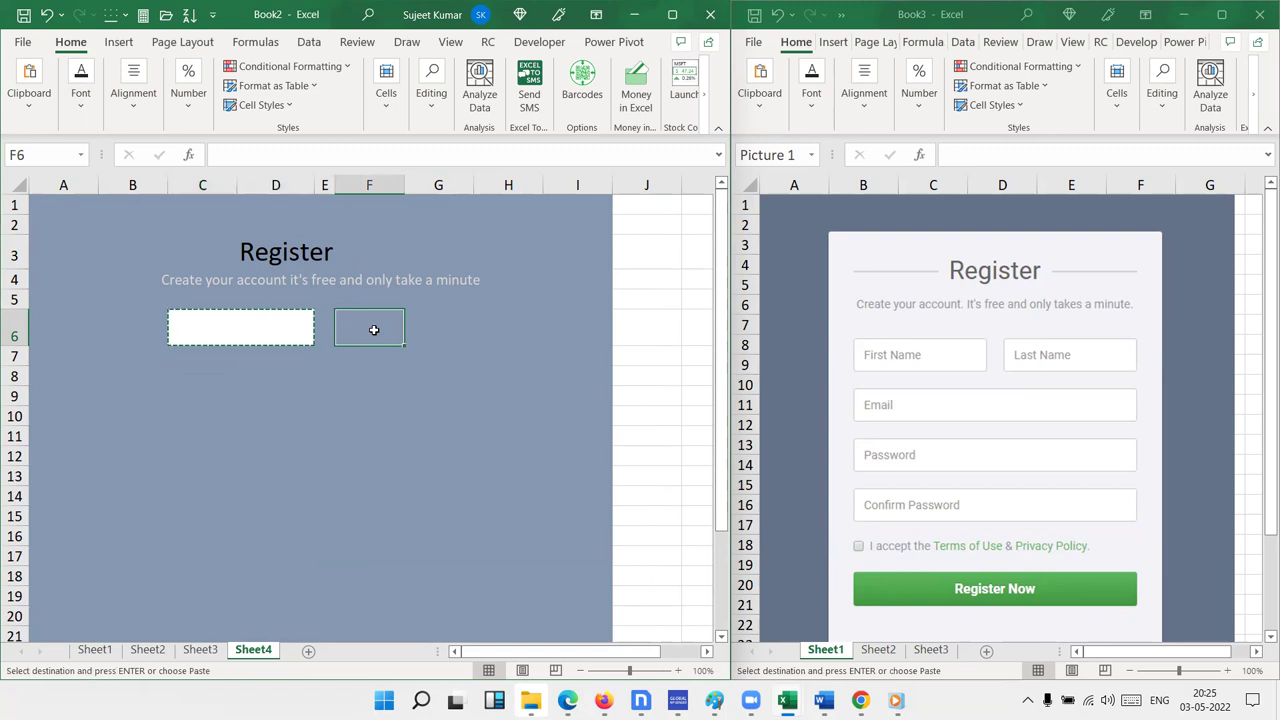
{"action": "key", "text": "ctrl+v"}
Clear the copy outline and reselect the first name box C6:D6.
{"action": "left_click", "coordinate": [405, 393]}
{"action": "key", "text": "Escape"}
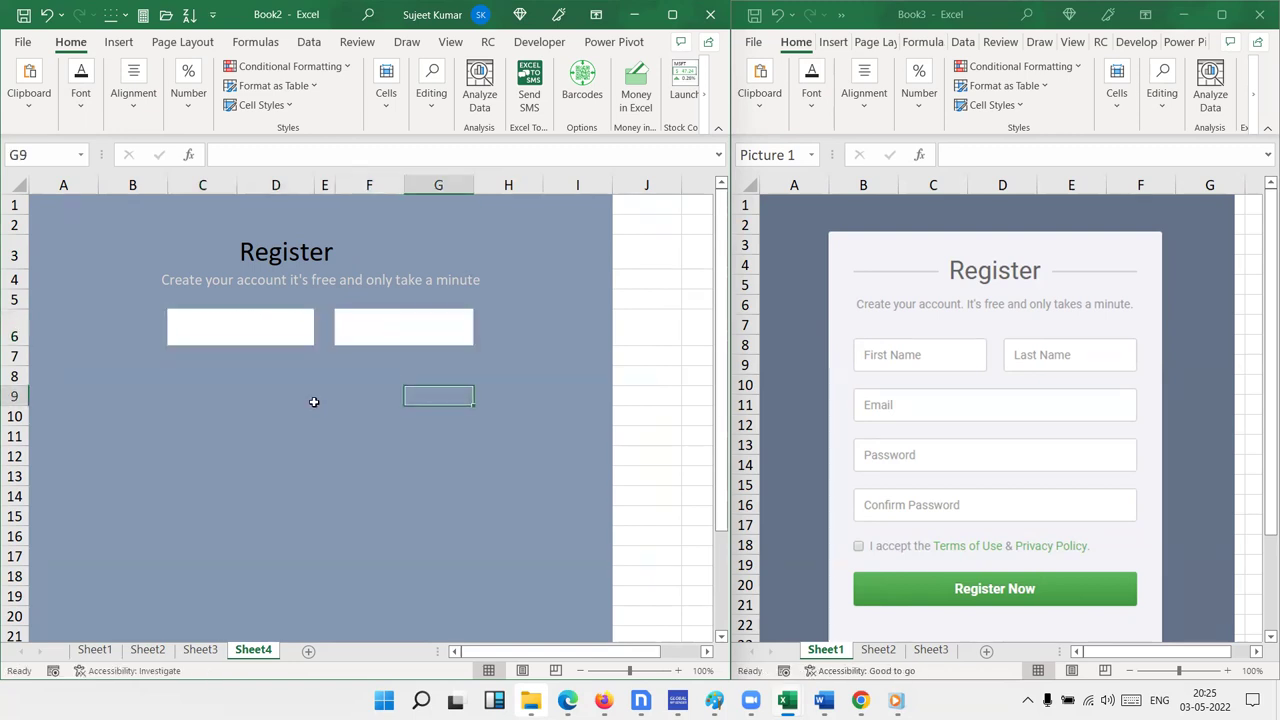
{"action": "left_click", "coordinate": [311, 400]}
{"action": "left_click", "coordinate": [212, 320]}
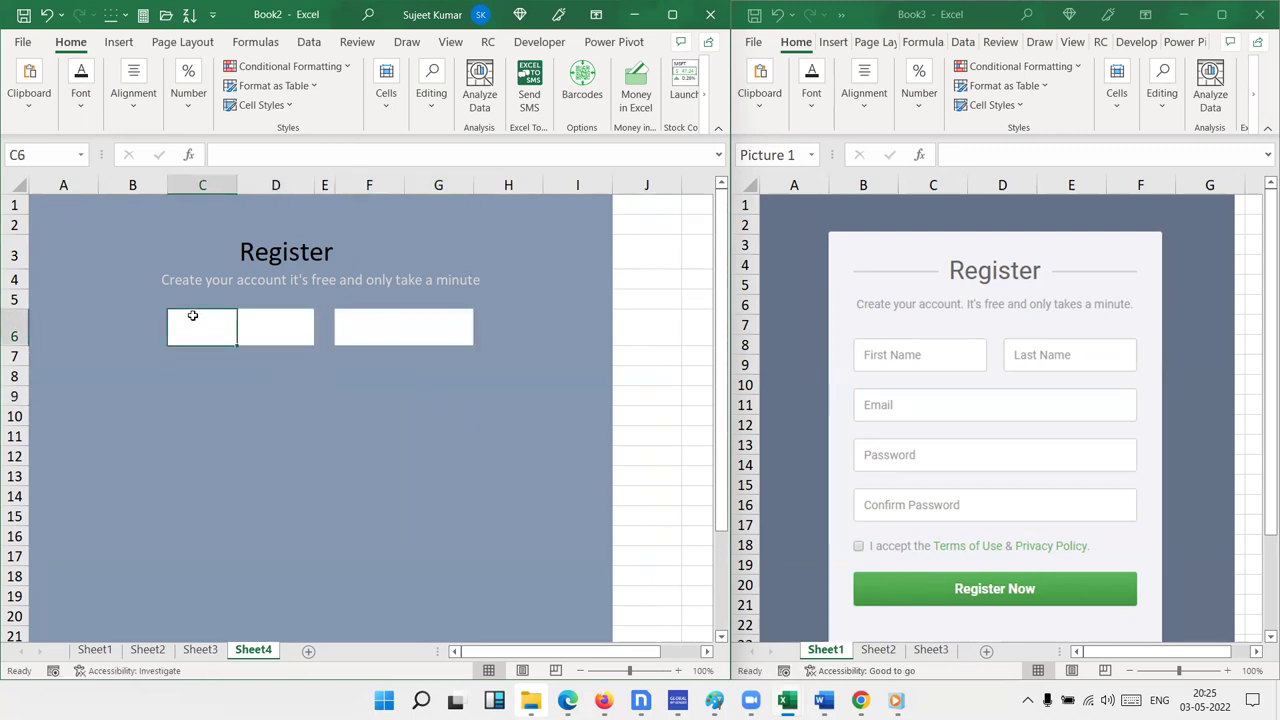
{"action": "left_click_drag", "start_coordinate": [219, 322], "coordinate": [266, 329]}
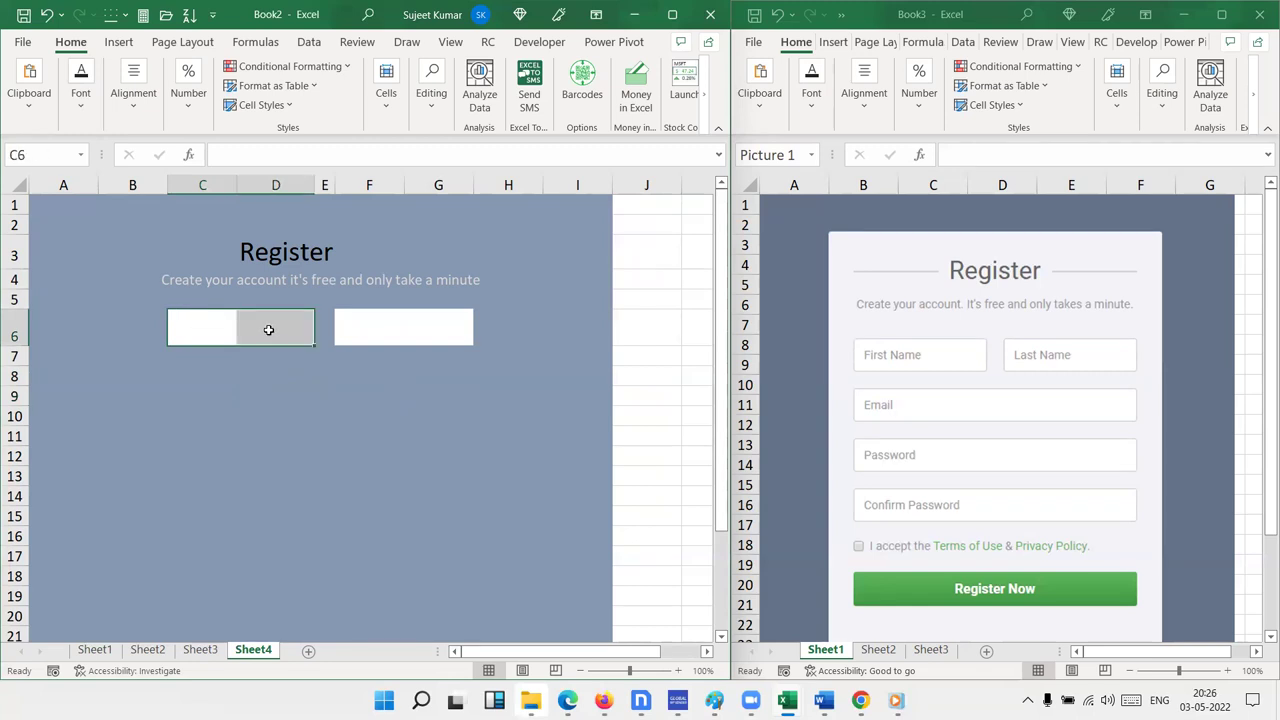
Give C6:D6 a thin solid grey outline border through Format Cells.
{"action": "right_click", "coordinate": [268, 330]}
{"action": "left_click", "coordinate": [330, 591]}
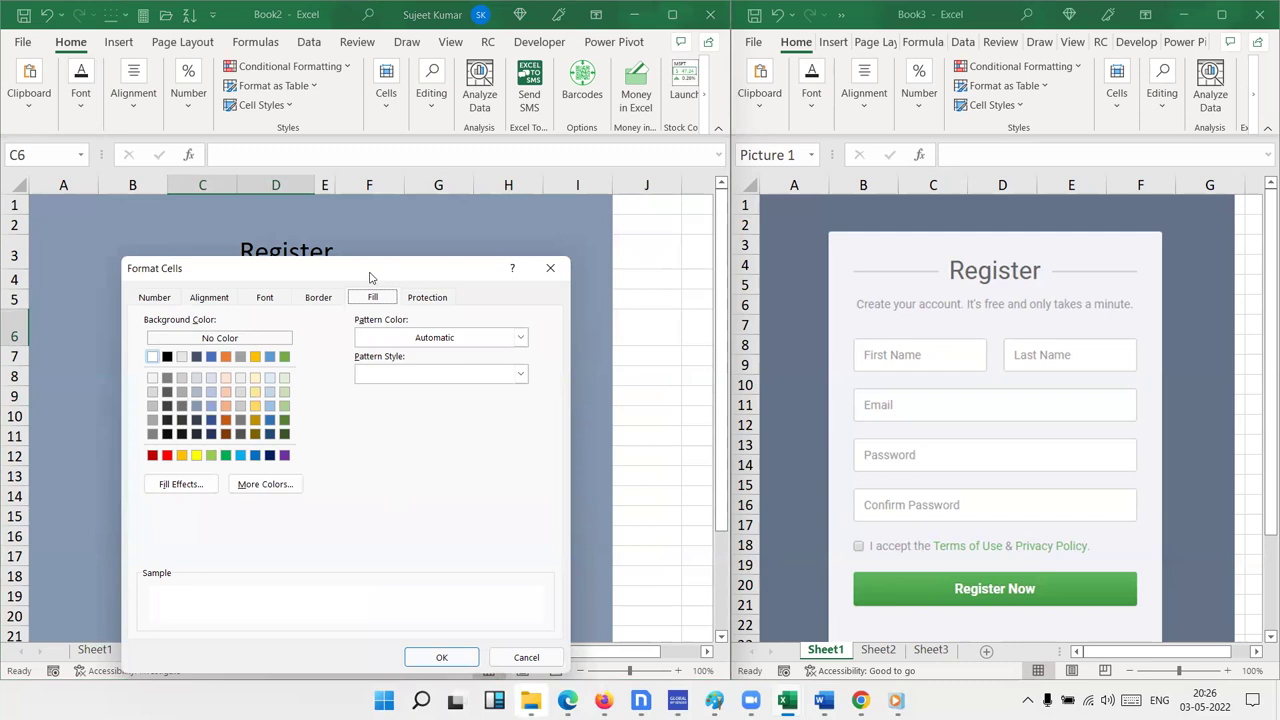
{"action": "left_click_drag", "start_coordinate": [369, 277], "coordinate": [448, 160]}
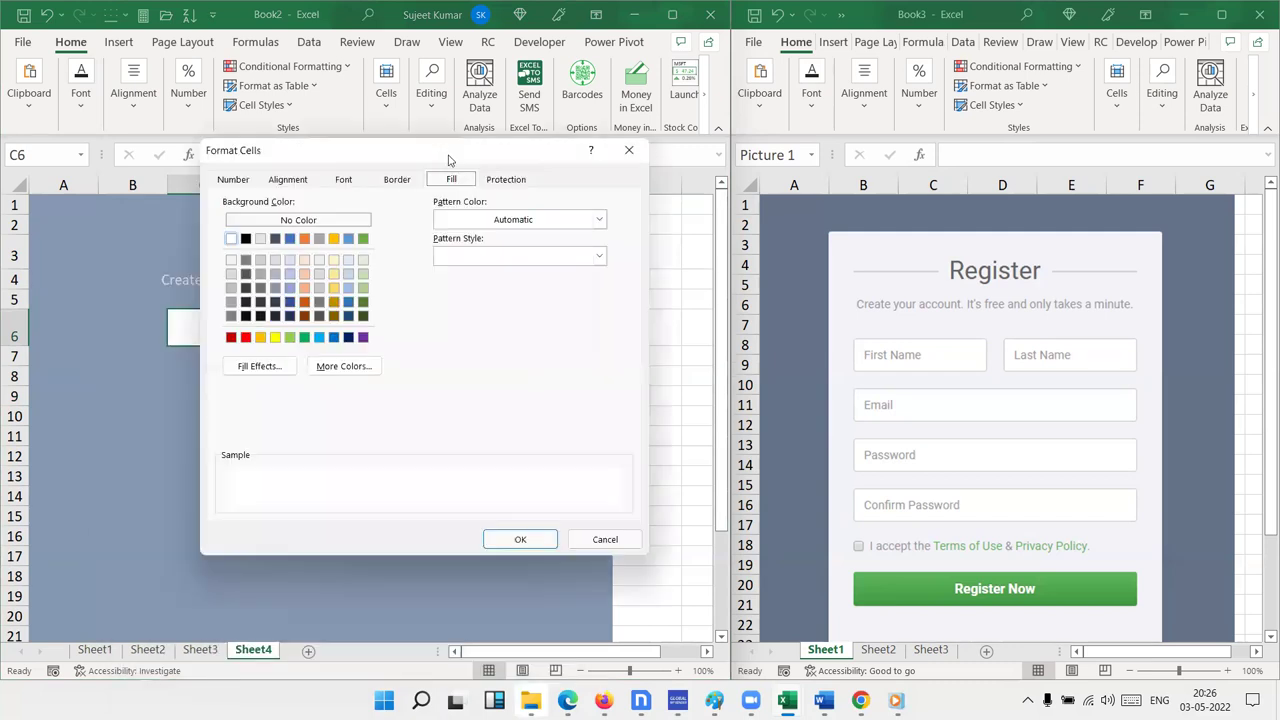
{"action": "left_click", "coordinate": [395, 181]}
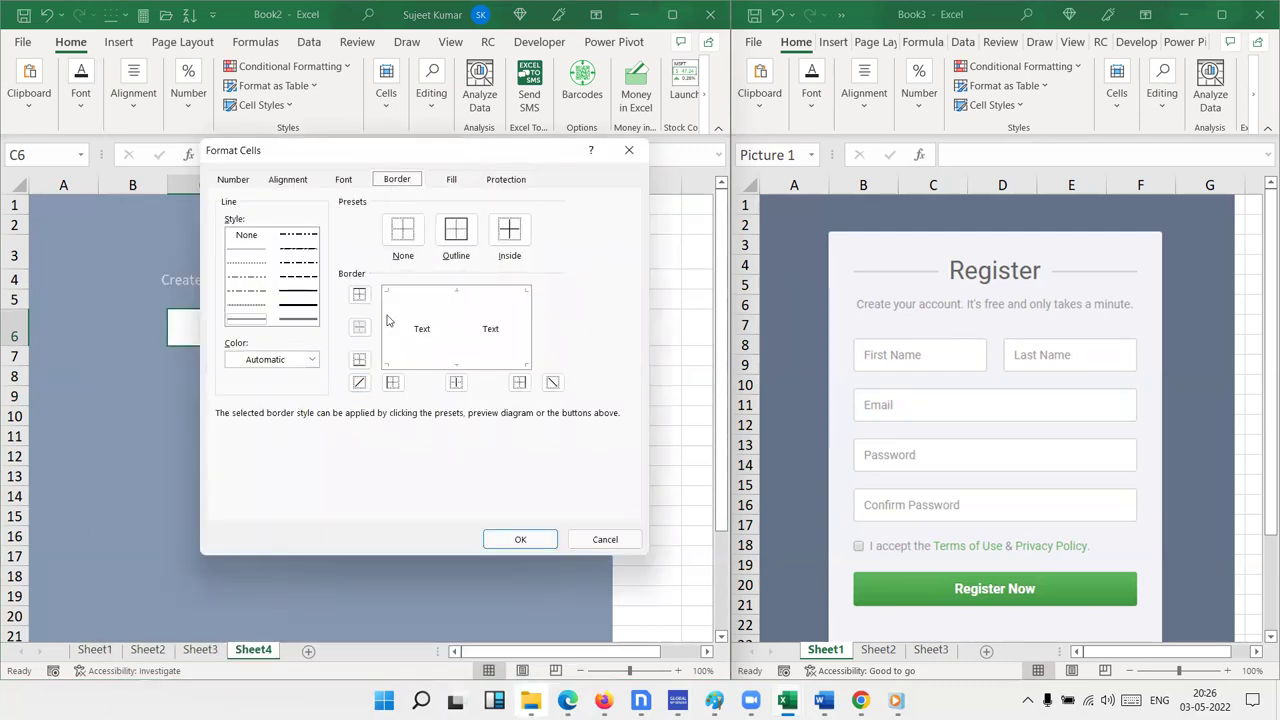
{"action": "left_click", "coordinate": [287, 360]}
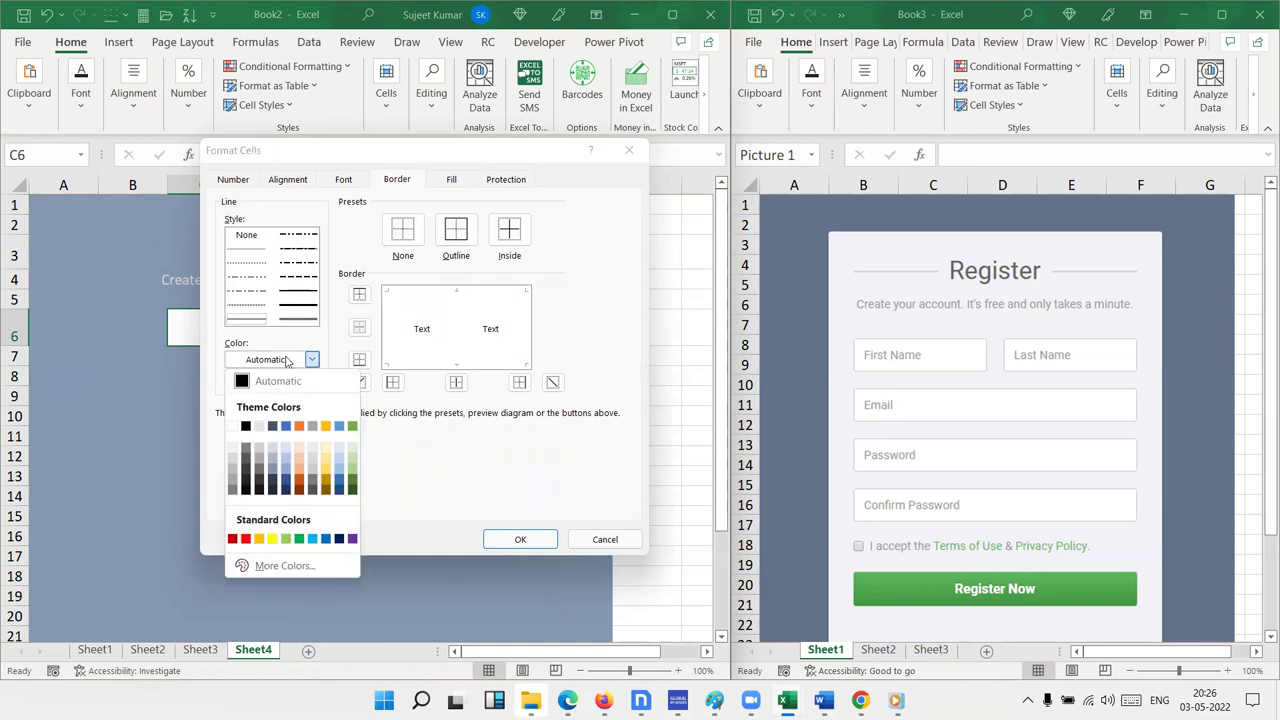
{"action": "left_click", "coordinate": [233, 486]}
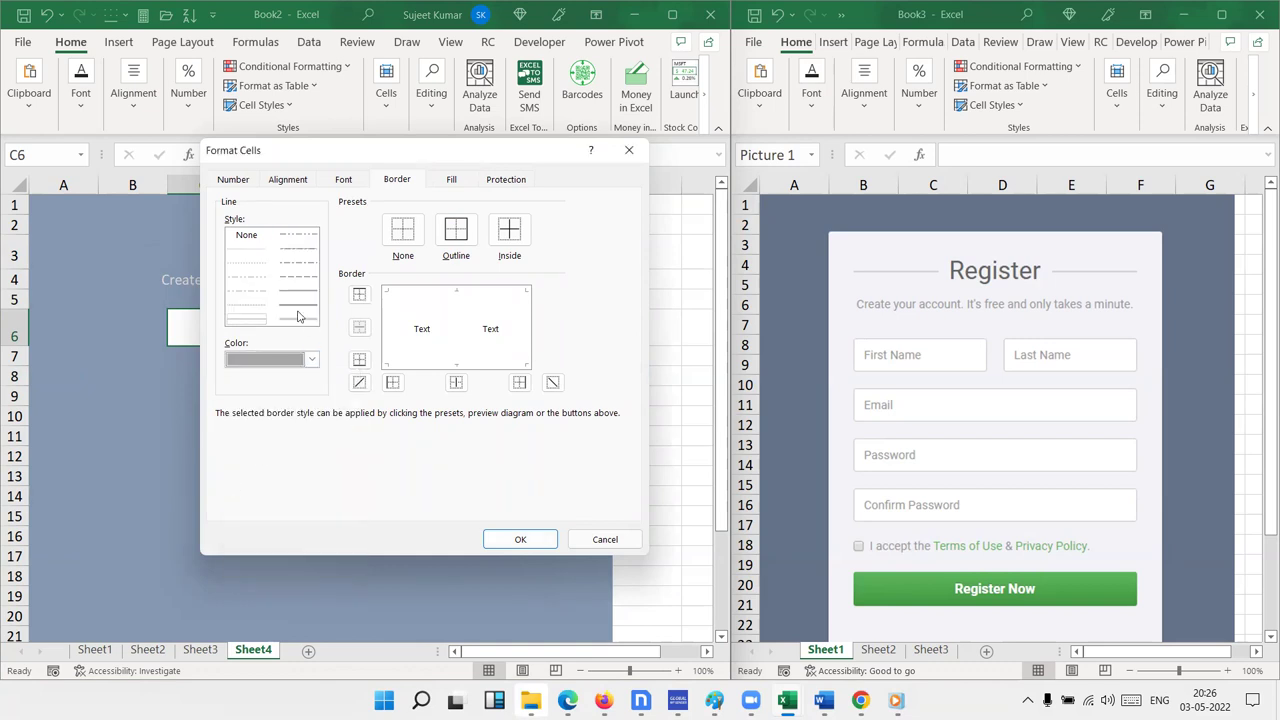
{"action": "left_click", "coordinate": [456, 236]}
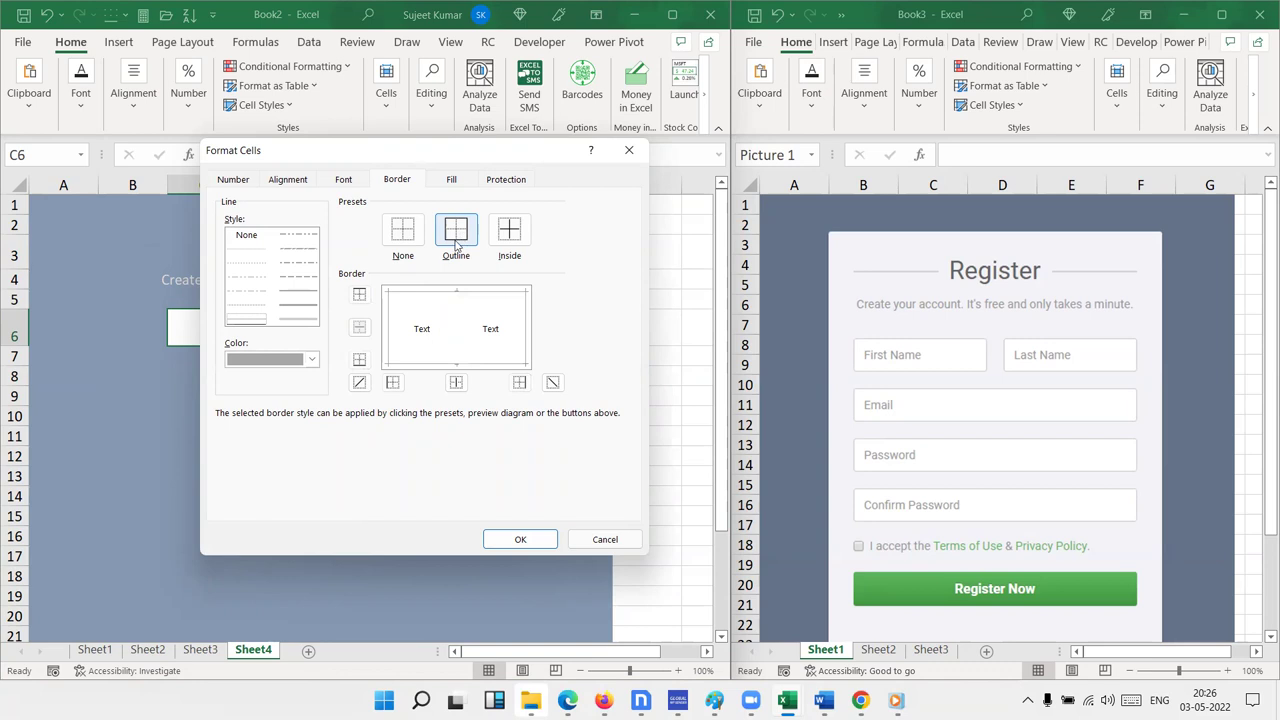
{"action": "left_click", "coordinate": [303, 306]}
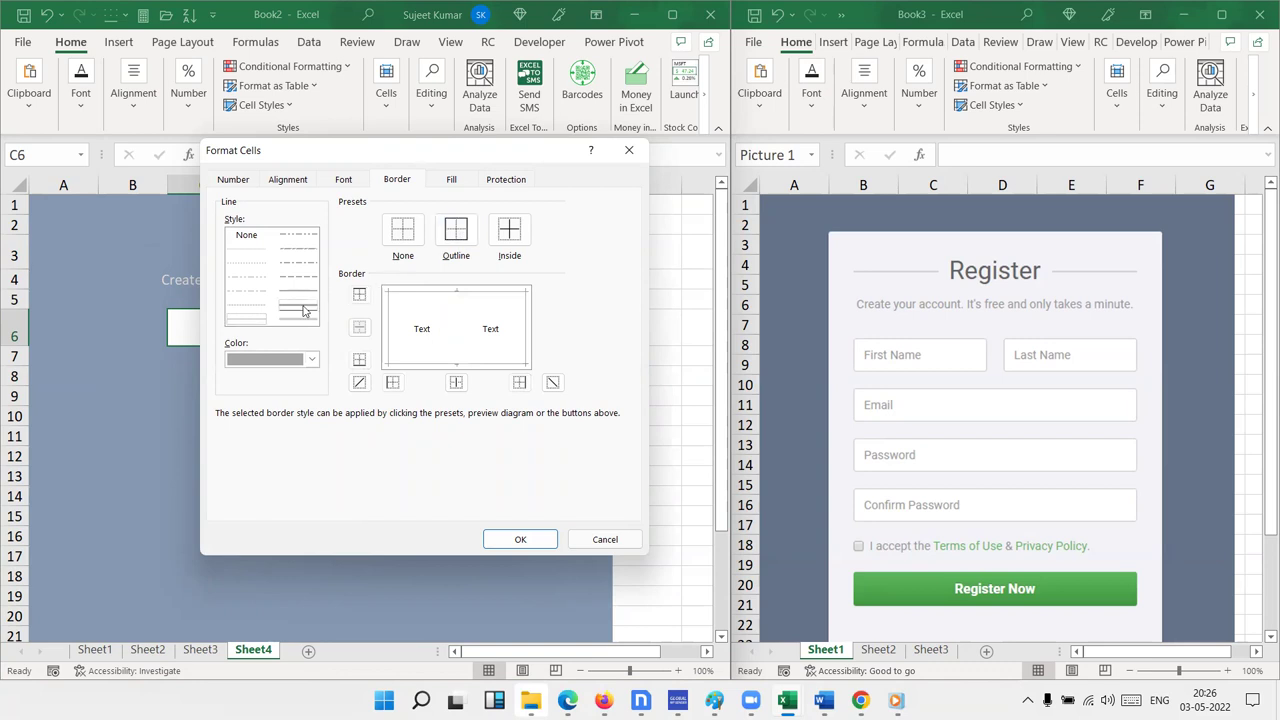
{"action": "left_click", "coordinate": [449, 240]}
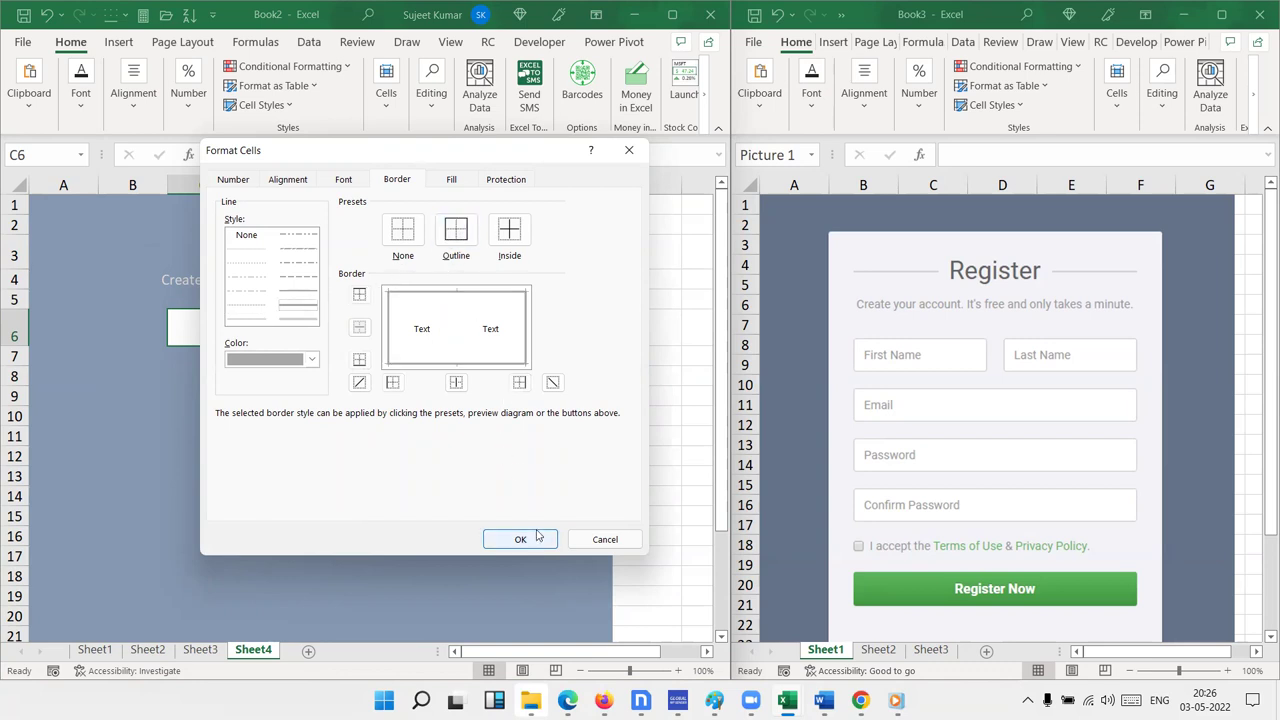
{"action": "left_click", "coordinate": [525, 538]}
{"action": "left_click", "coordinate": [348, 470]}
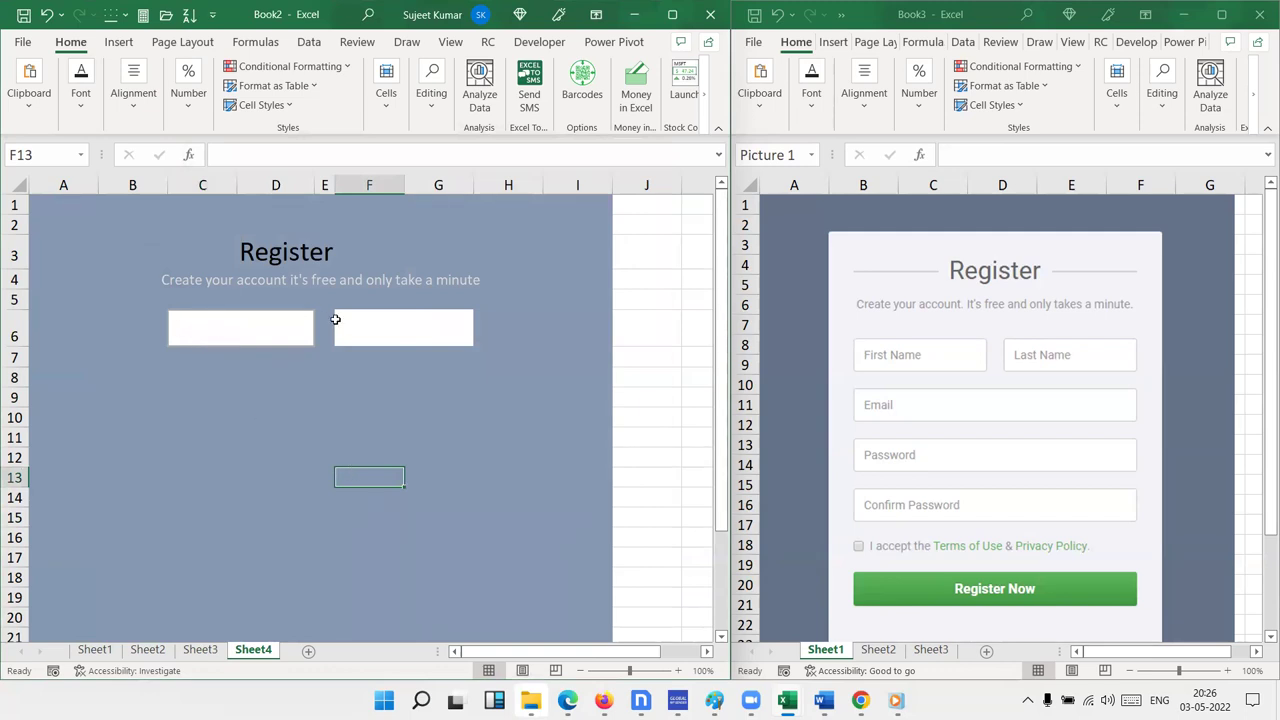
Select the form card area B2:H20 and bring up the Font group options.
{"action": "left_click_drag", "start_coordinate": [343, 325], "coordinate": [414, 318]}
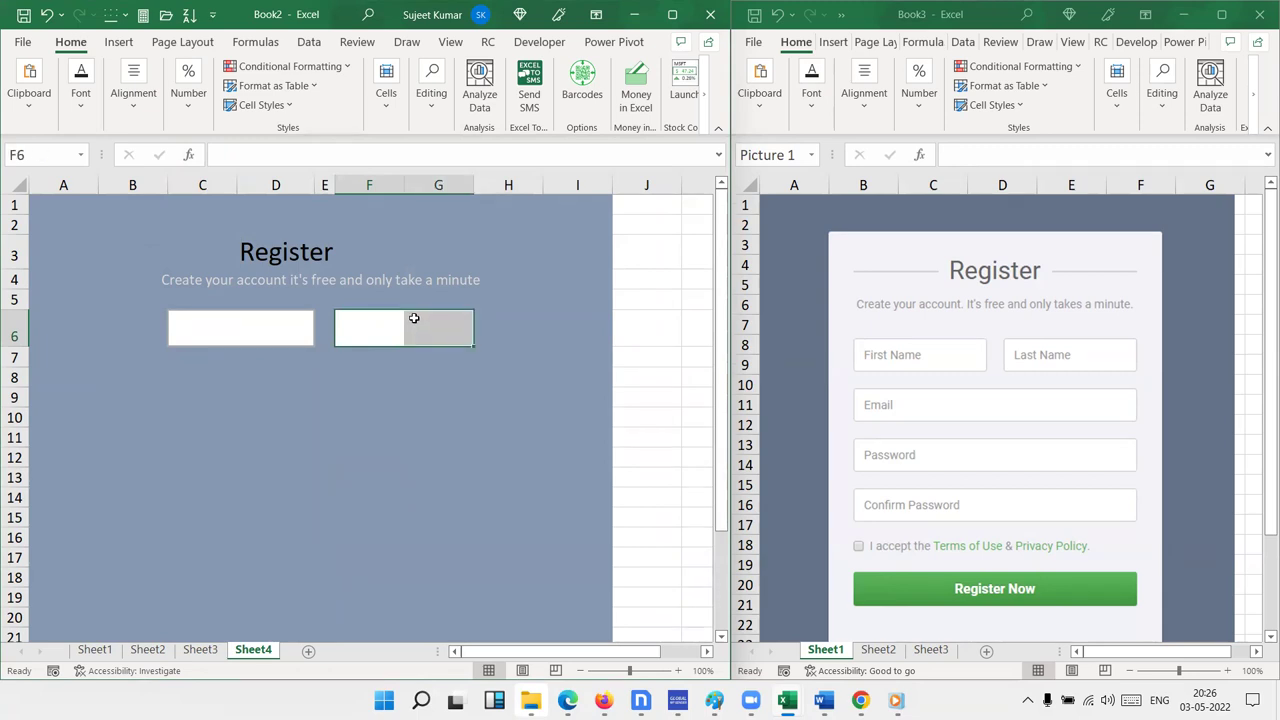
{"action": "left_click", "coordinate": [425, 373]}
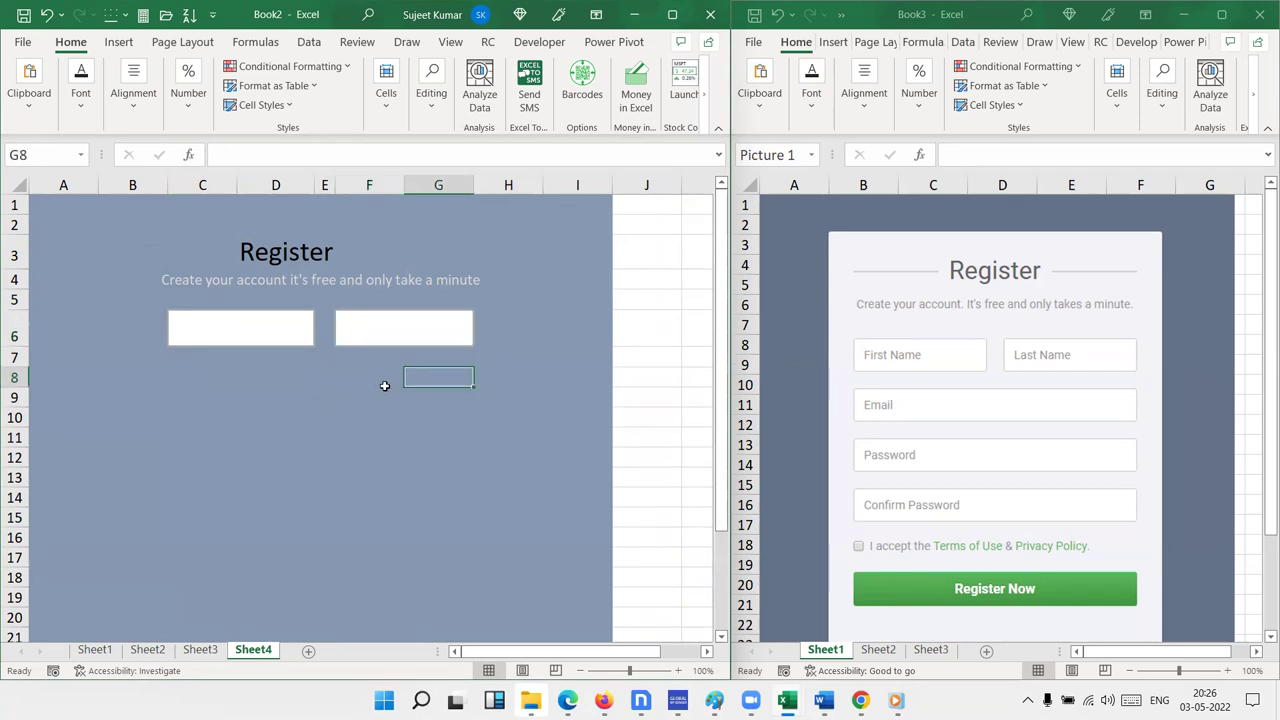
{"action": "left_click", "coordinate": [170, 373]}
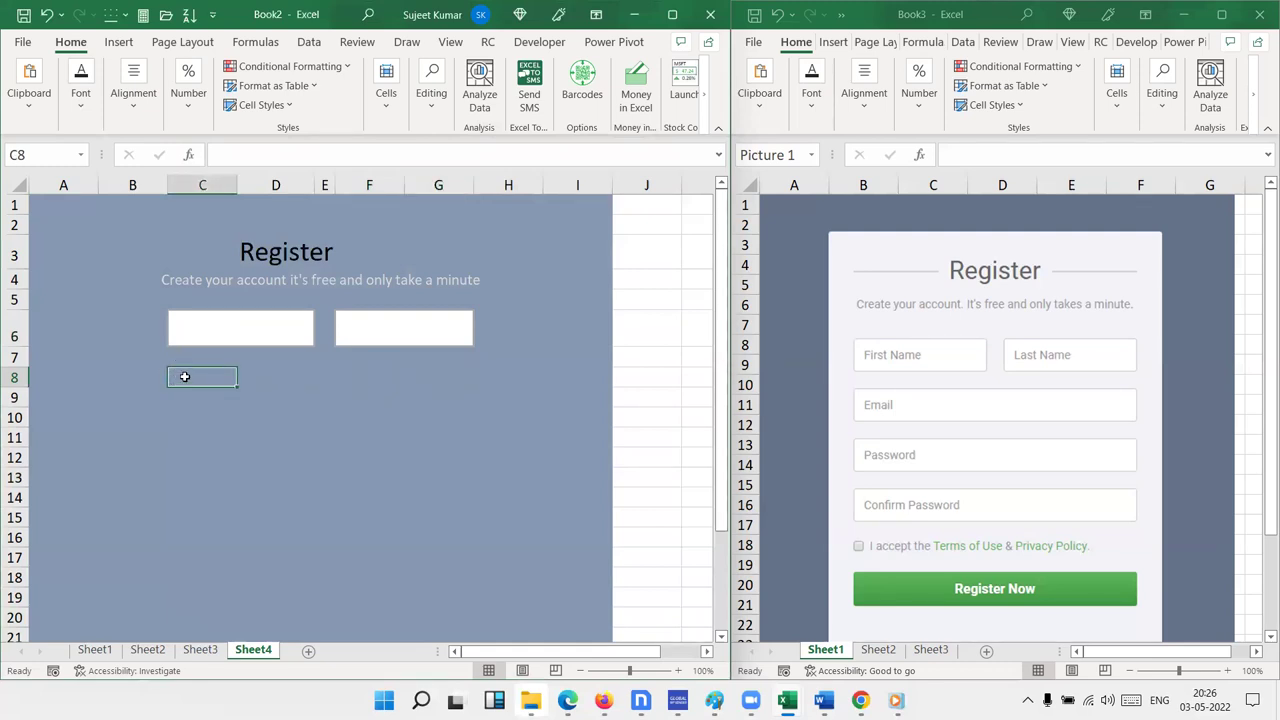
{"action": "left_click", "coordinate": [324, 376]}
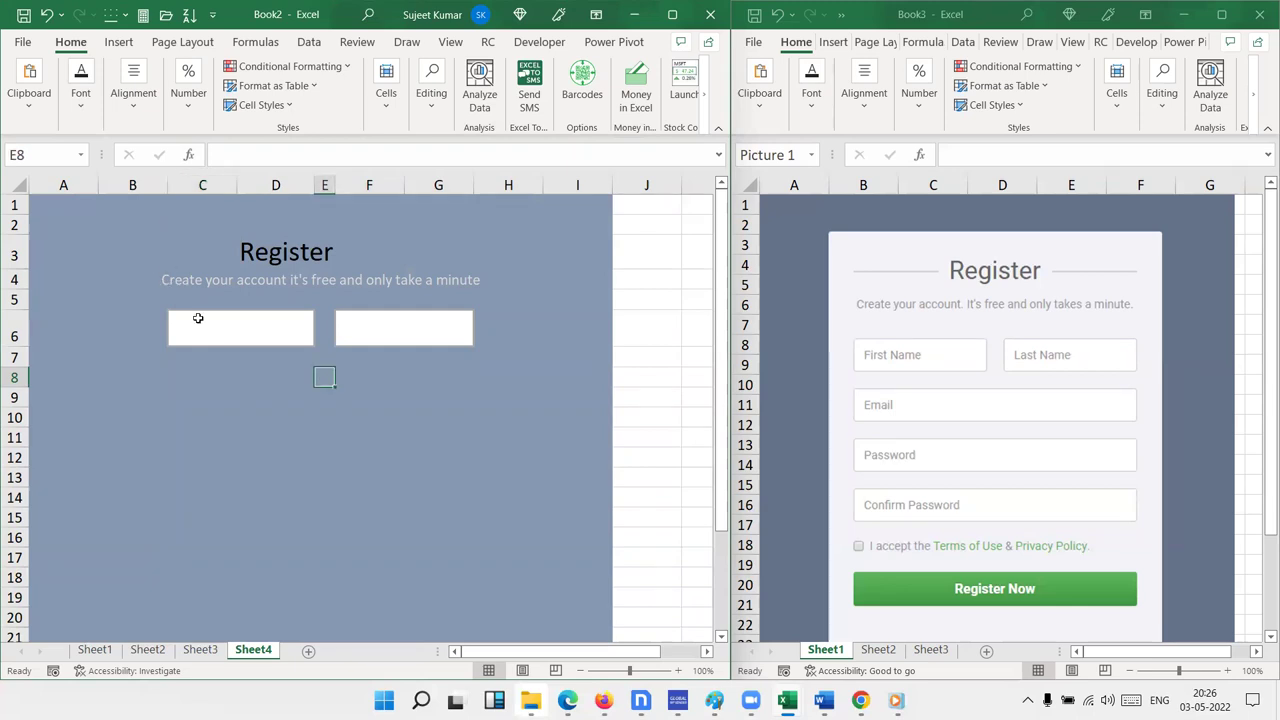
{"action": "mouse_move", "coordinate": [135, 222]}
{"action": "left_mouse_down"}
{"action": "mouse_move", "coordinate": [463, 440]}
{"action": "mouse_move", "coordinate": [446, 627]}
{"action": "mouse_move", "coordinate": [437, 537]}
{"action": "left_mouse_up"}
{"action": "scroll", "coordinate": [344, 394], "scroll_direction": "up", "scroll_amount": 1}
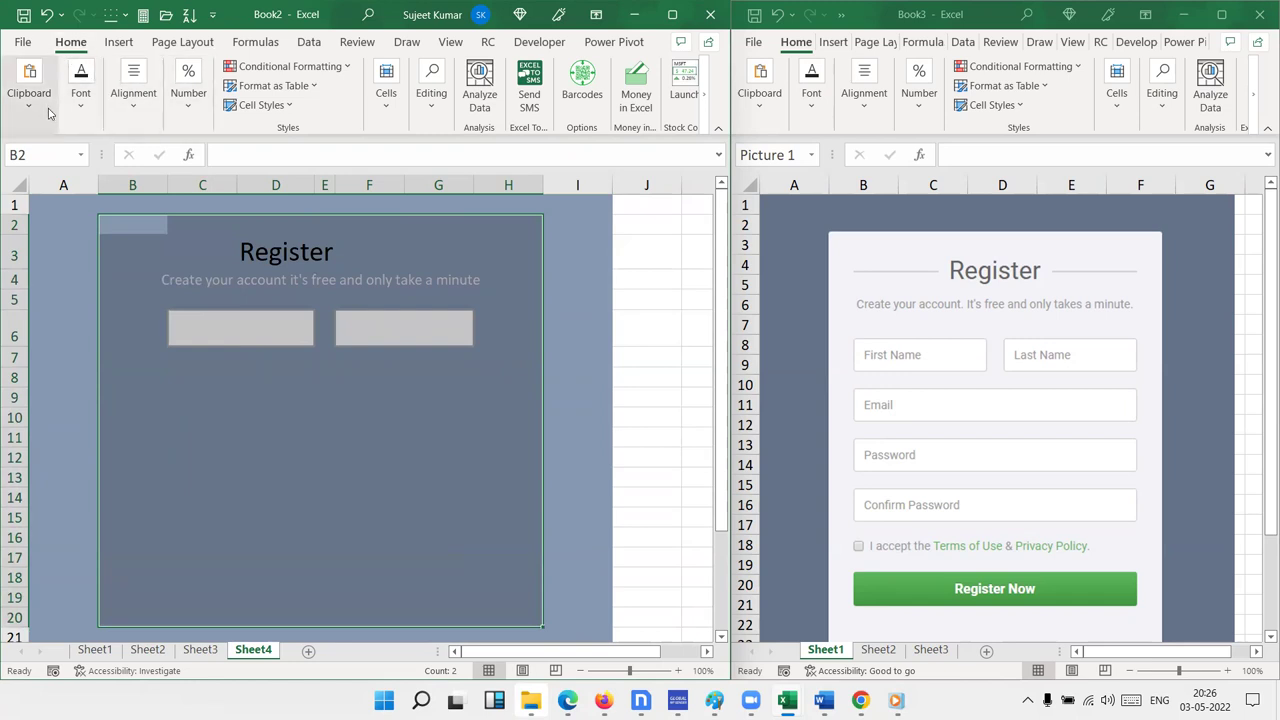
{"action": "left_click", "coordinate": [92, 108]}
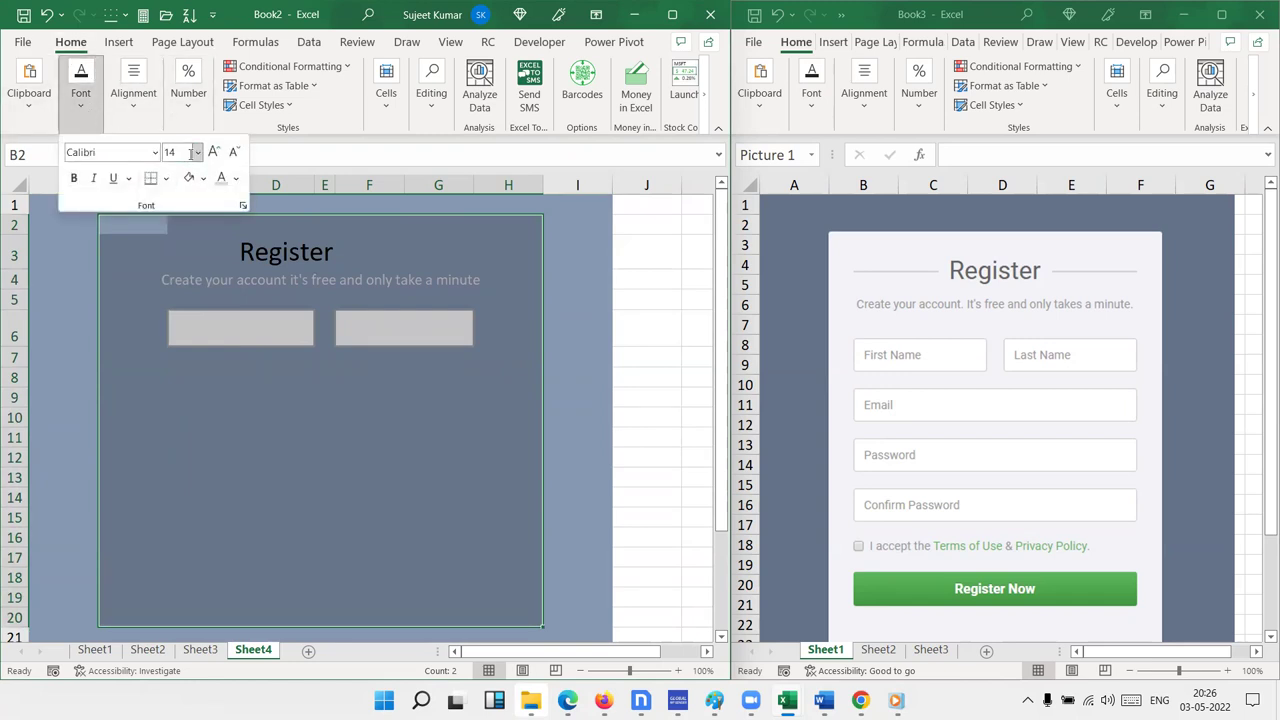
Fill B2:H20 with White, Background 1, Darker 25%.
{"action": "left_click", "coordinate": [236, 180]}
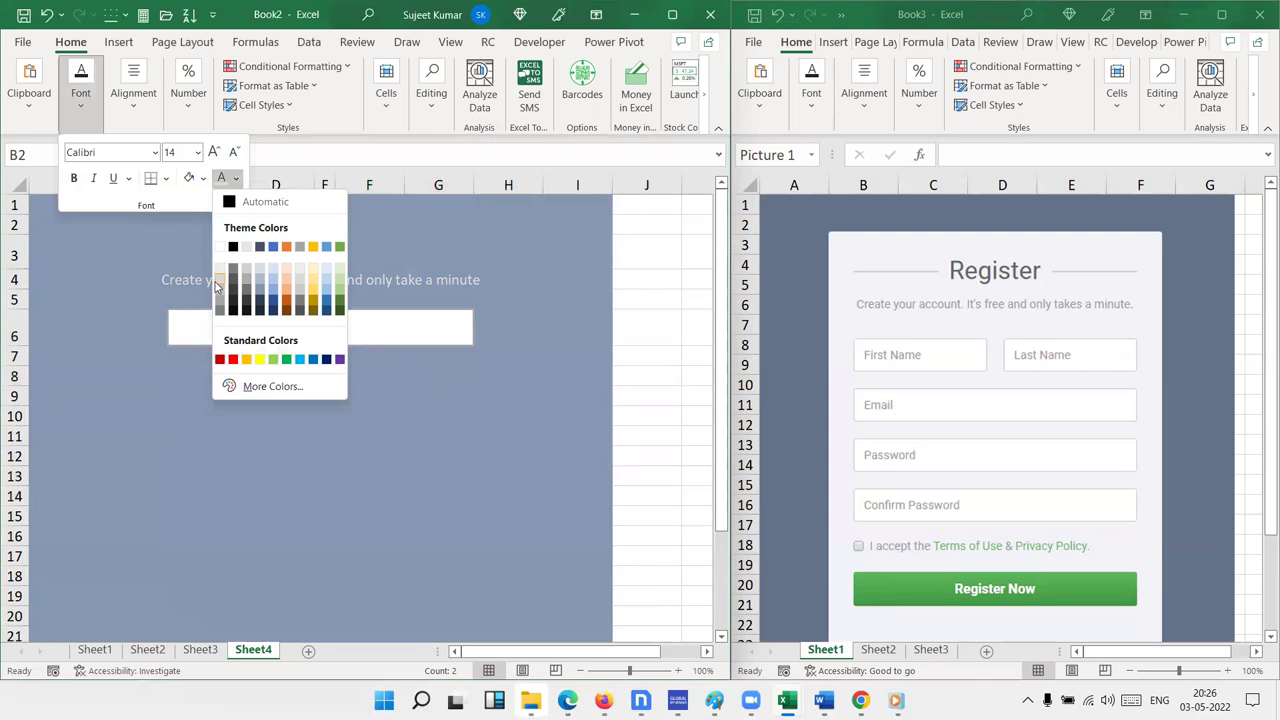
{"action": "left_click", "coordinate": [204, 180]}
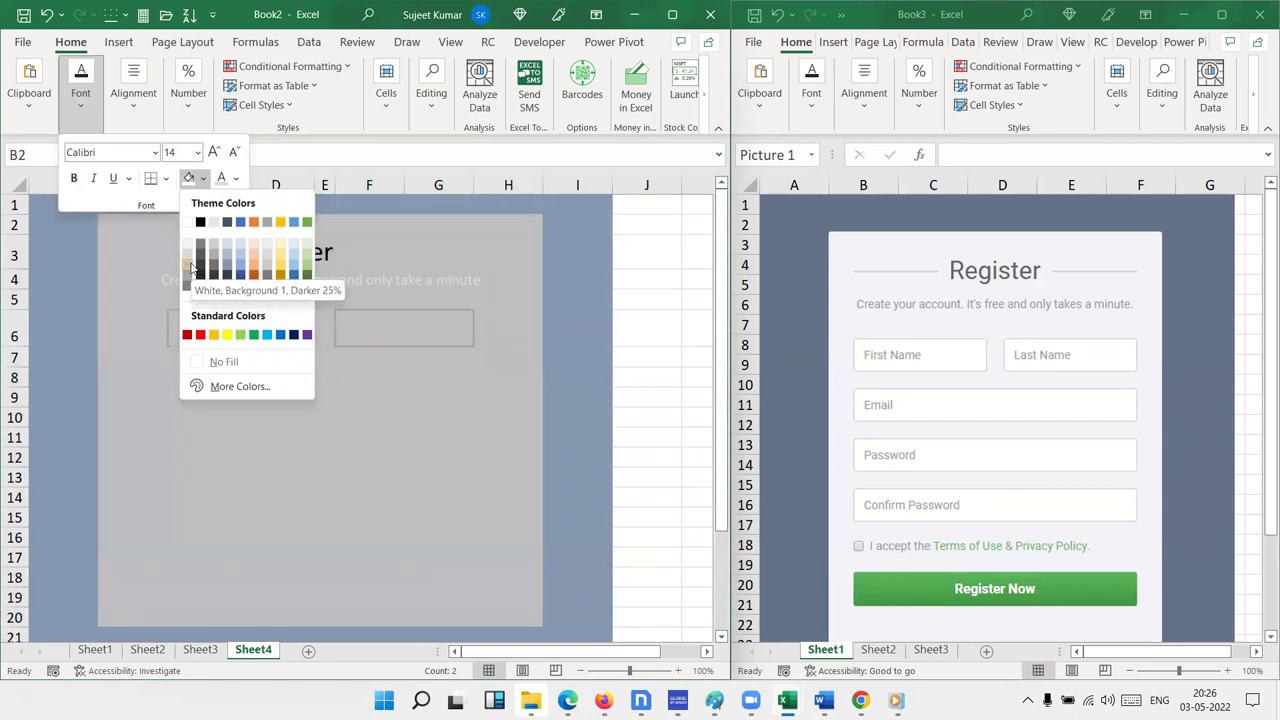
{"action": "left_click", "coordinate": [192, 258]}
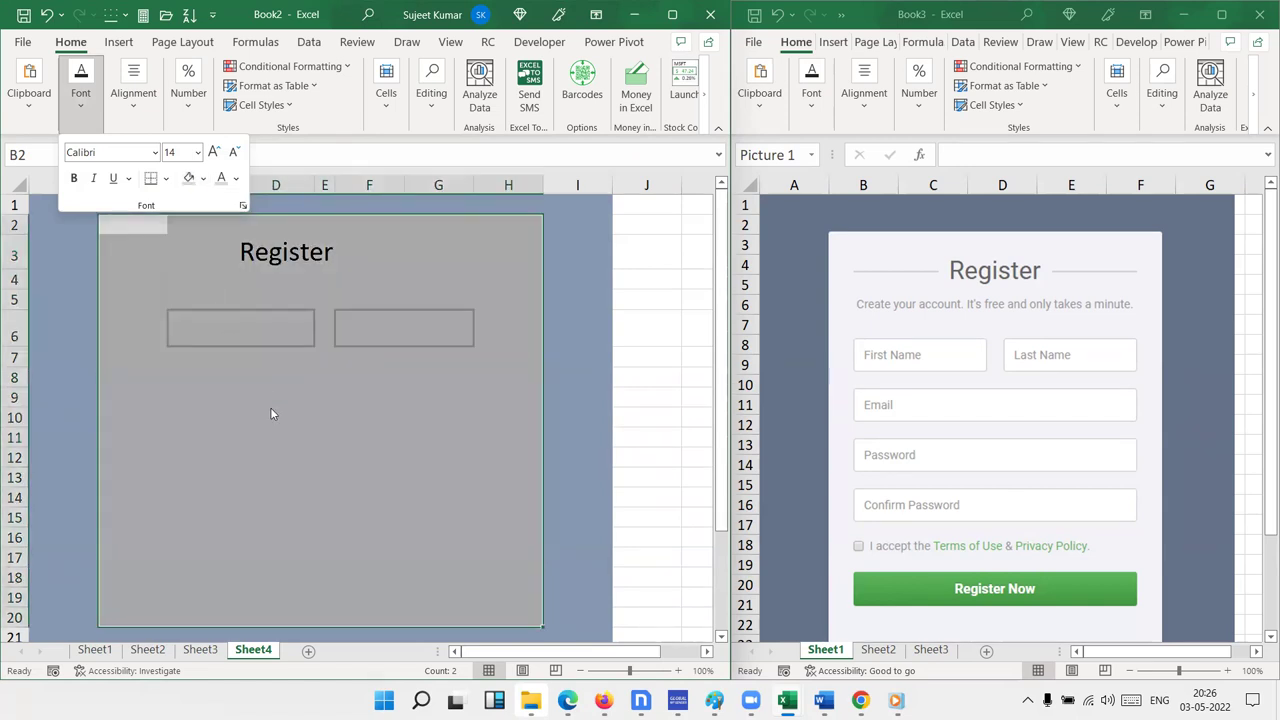
{"action": "left_click", "coordinate": [270, 407]}
Refill the first name box C6:D6 white.
{"action": "left_click", "coordinate": [231, 334]}
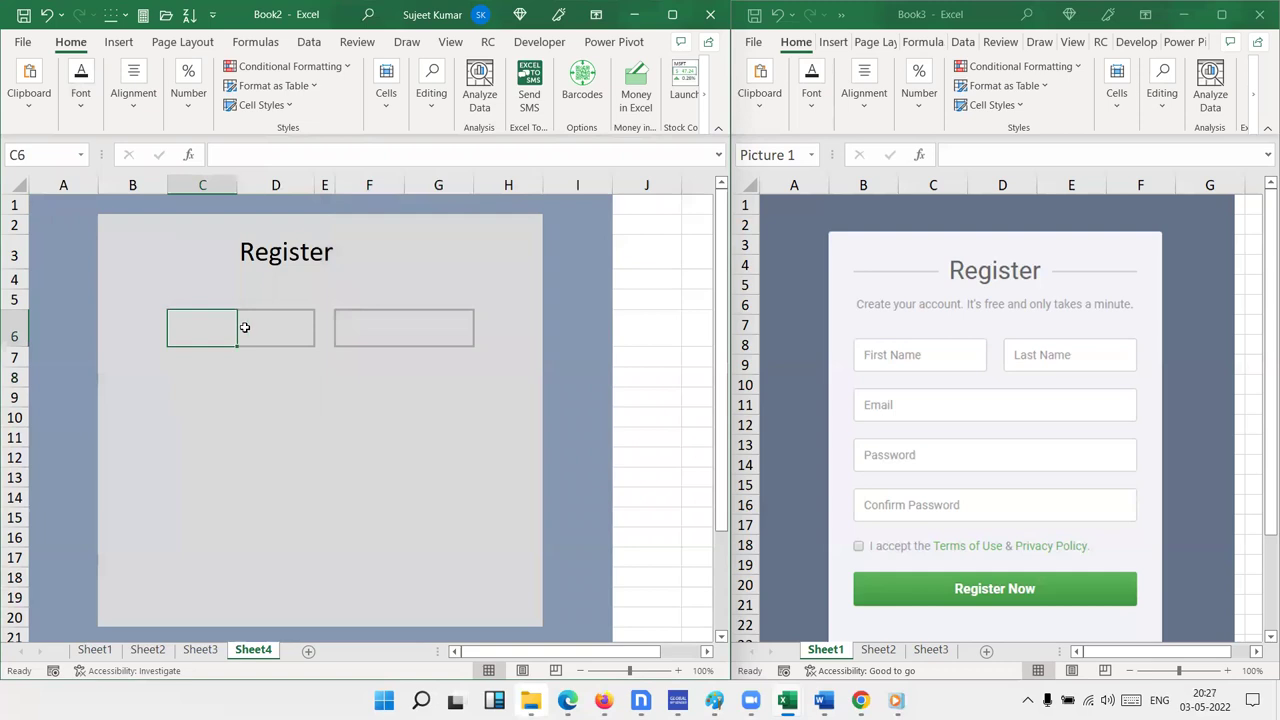
{"action": "left_click_drag", "start_coordinate": [240, 328], "coordinate": [262, 320]}
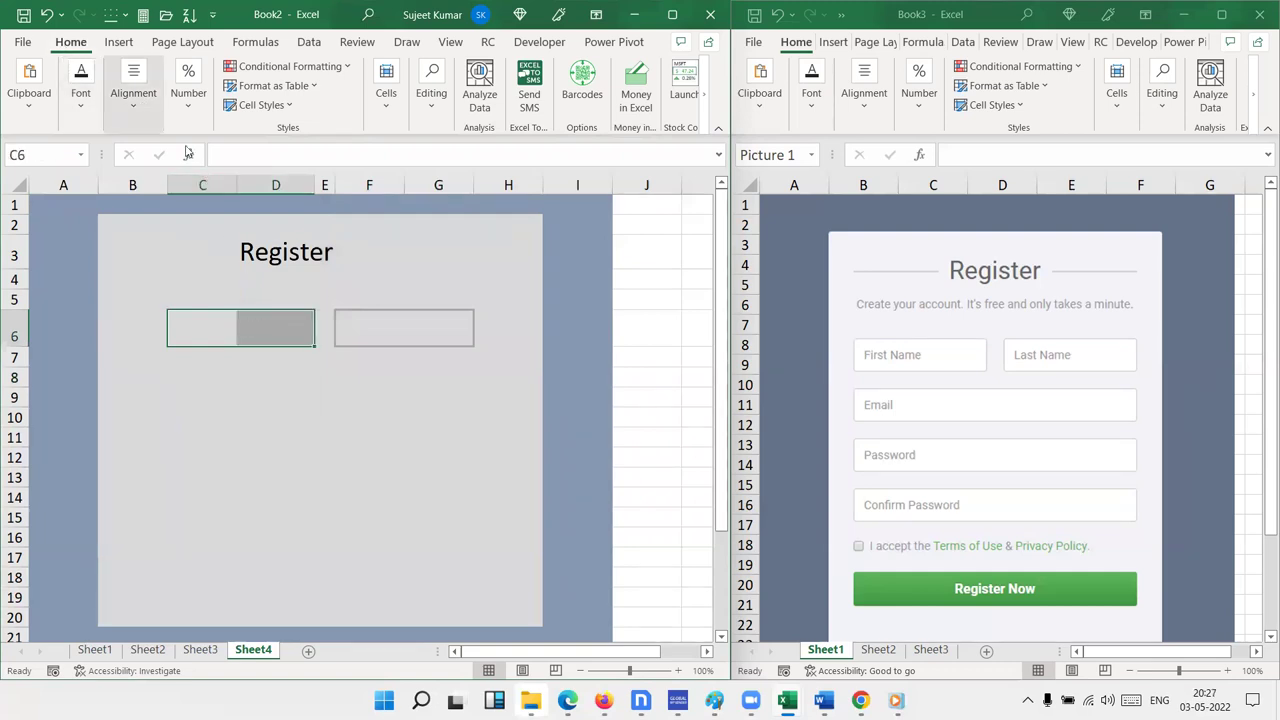
{"action": "left_click", "coordinate": [140, 115]}
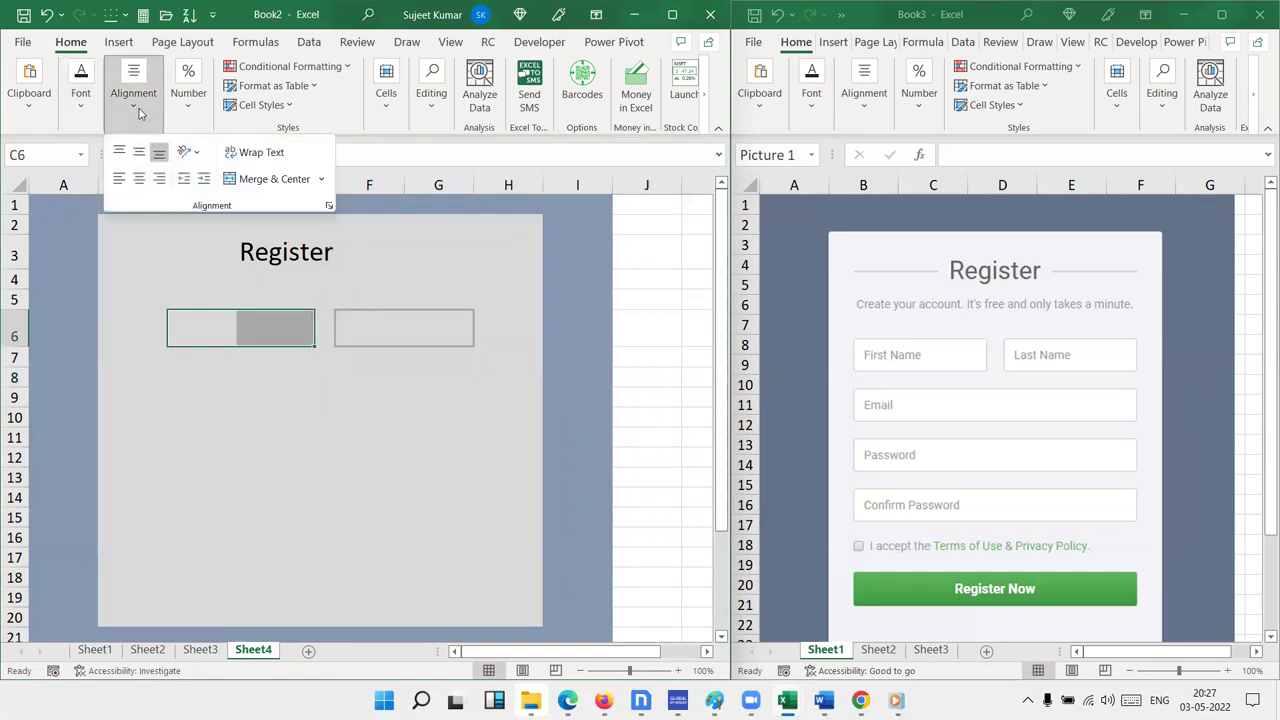
{"action": "left_click", "coordinate": [91, 115]}
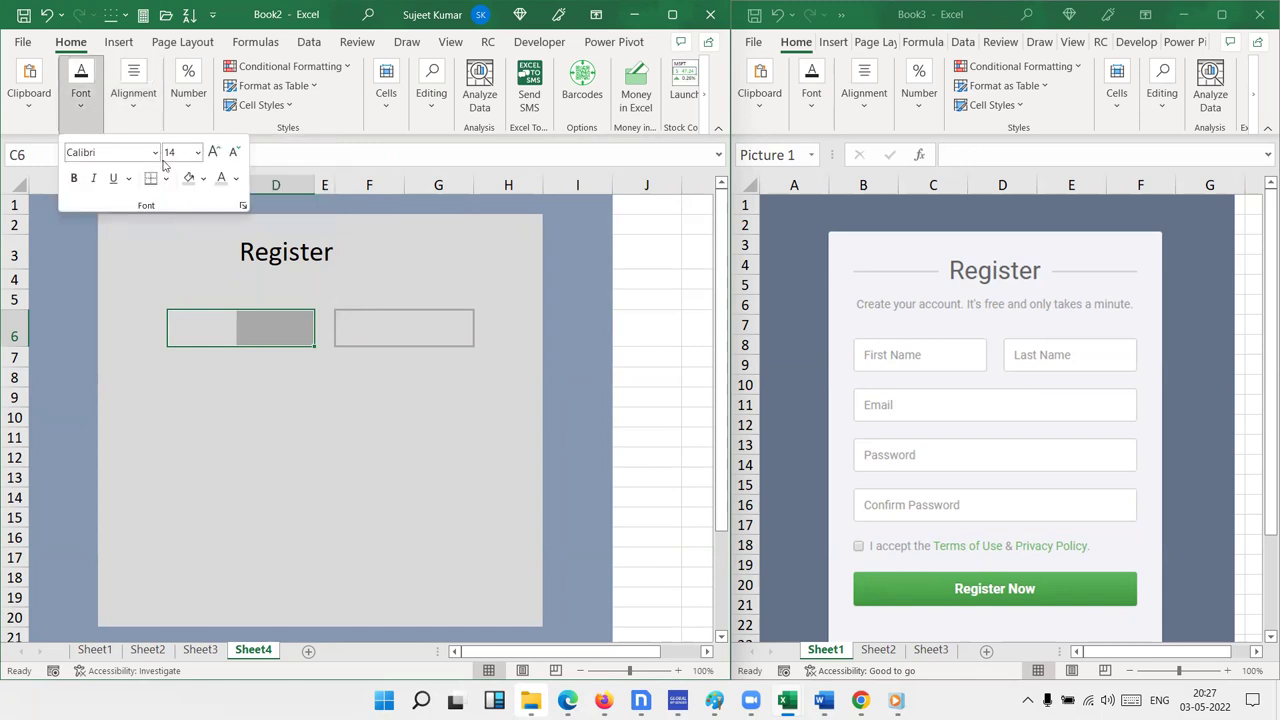
{"action": "left_click", "coordinate": [205, 178]}
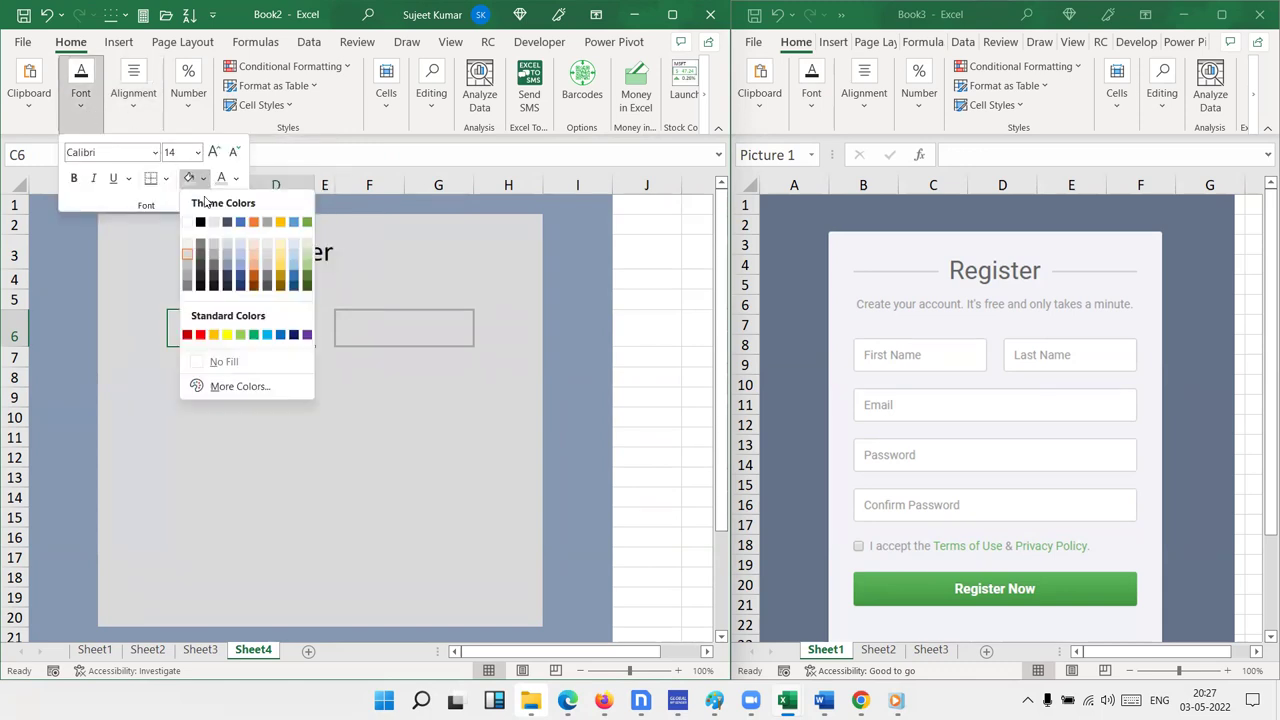
{"action": "left_click", "coordinate": [186, 222]}
{"action": "left_click", "coordinate": [365, 376]}
{"action": "left_click", "coordinate": [354, 397]}
Check the border choices for the last name box F6:G6, leaving them unchanged.
{"action": "left_click_drag", "start_coordinate": [343, 337], "coordinate": [415, 338]}
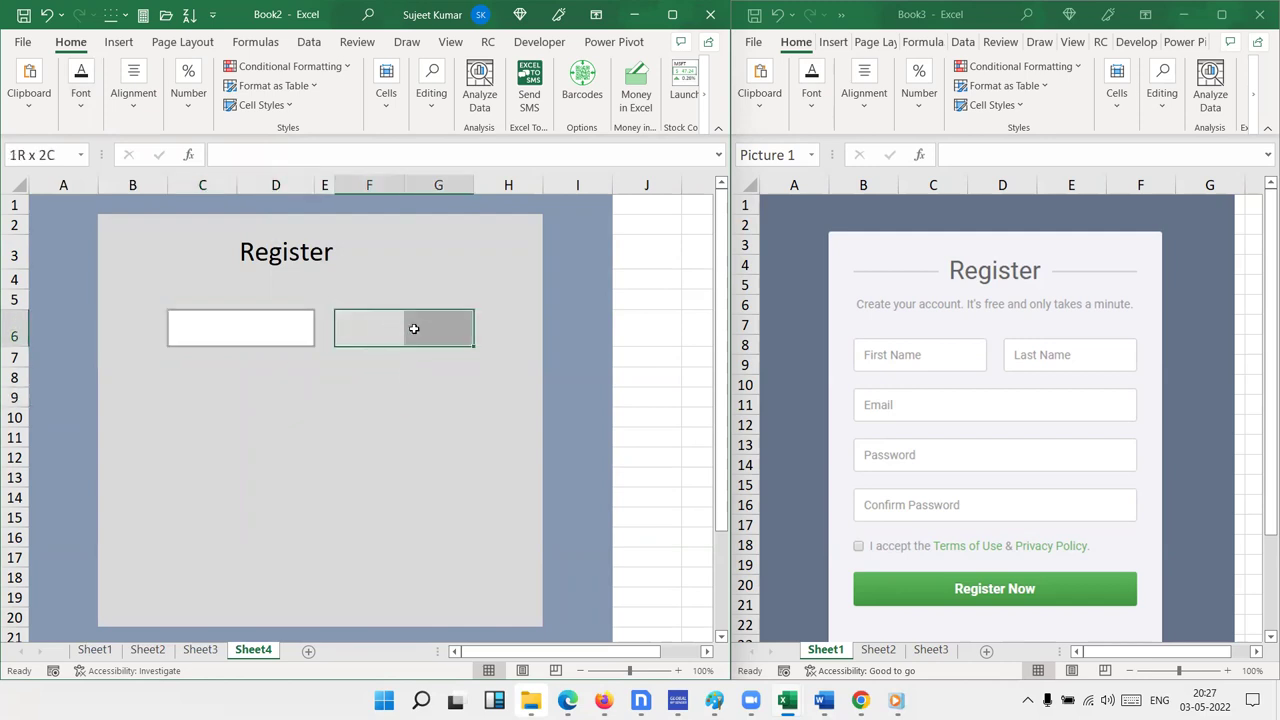
{"action": "left_click", "coordinate": [141, 115]}
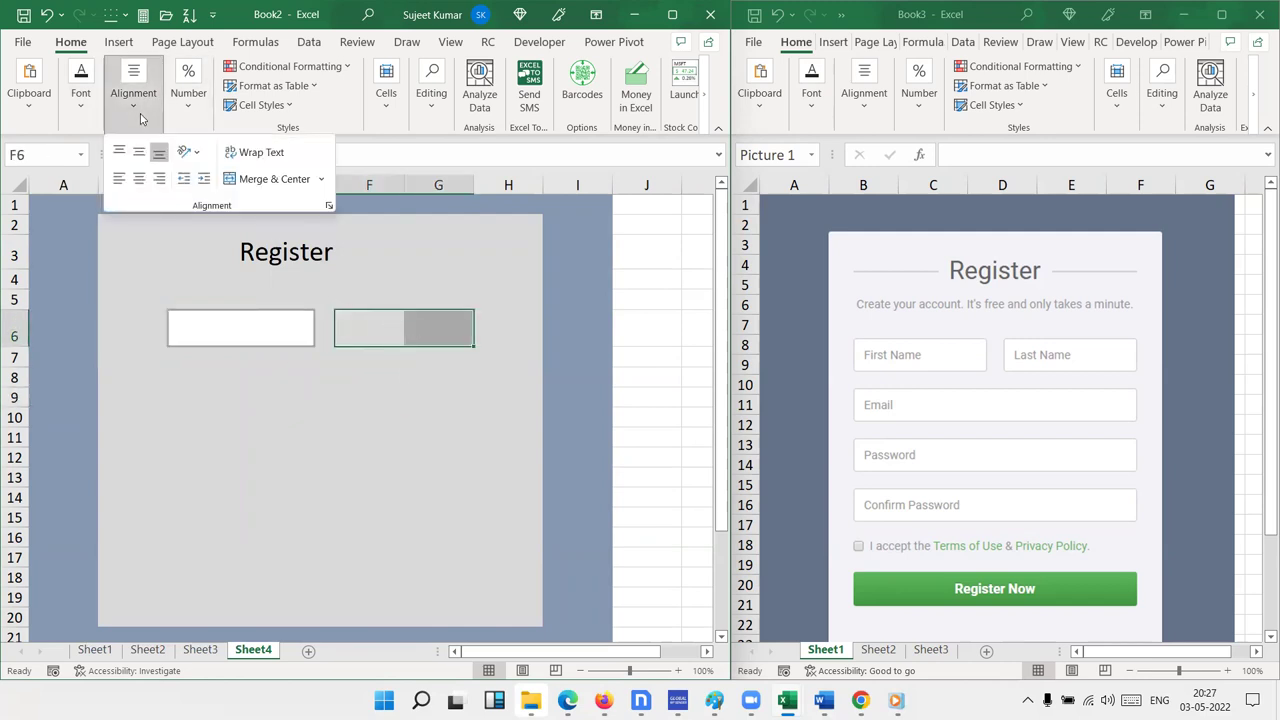
{"action": "left_click", "coordinate": [84, 116]}
{"action": "left_click", "coordinate": [166, 178]}
{"action": "left_click", "coordinate": [166, 178]}
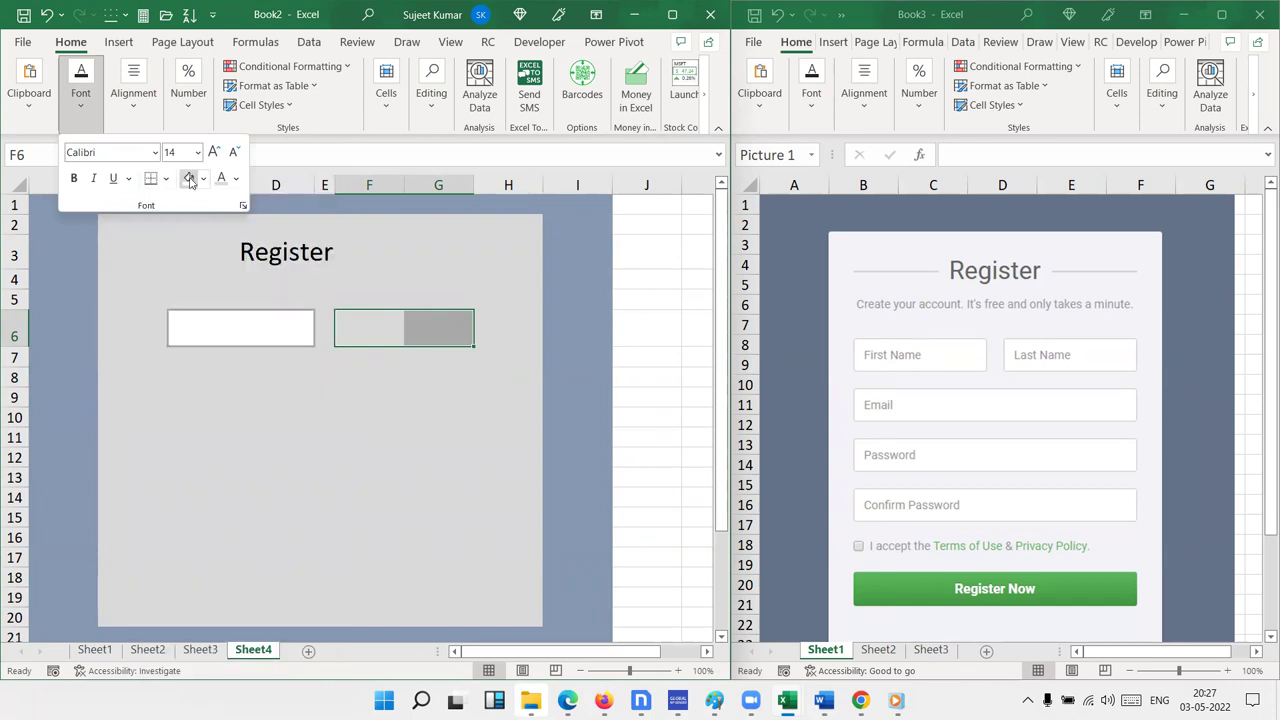
{"action": "left_click", "coordinate": [340, 428]}
{"action": "left_click", "coordinate": [352, 403]}
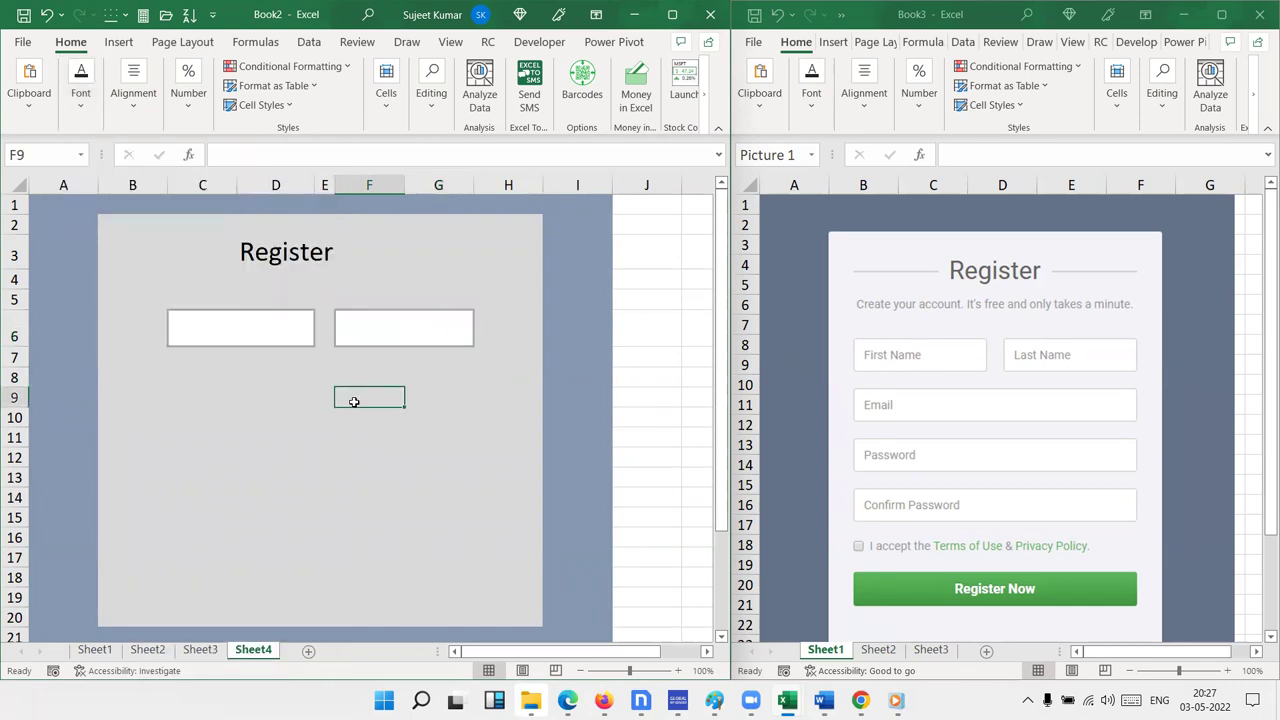
Make row 8 24 points tall and fill C8:G8 white.
{"action": "left_click", "coordinate": [181, 376]}
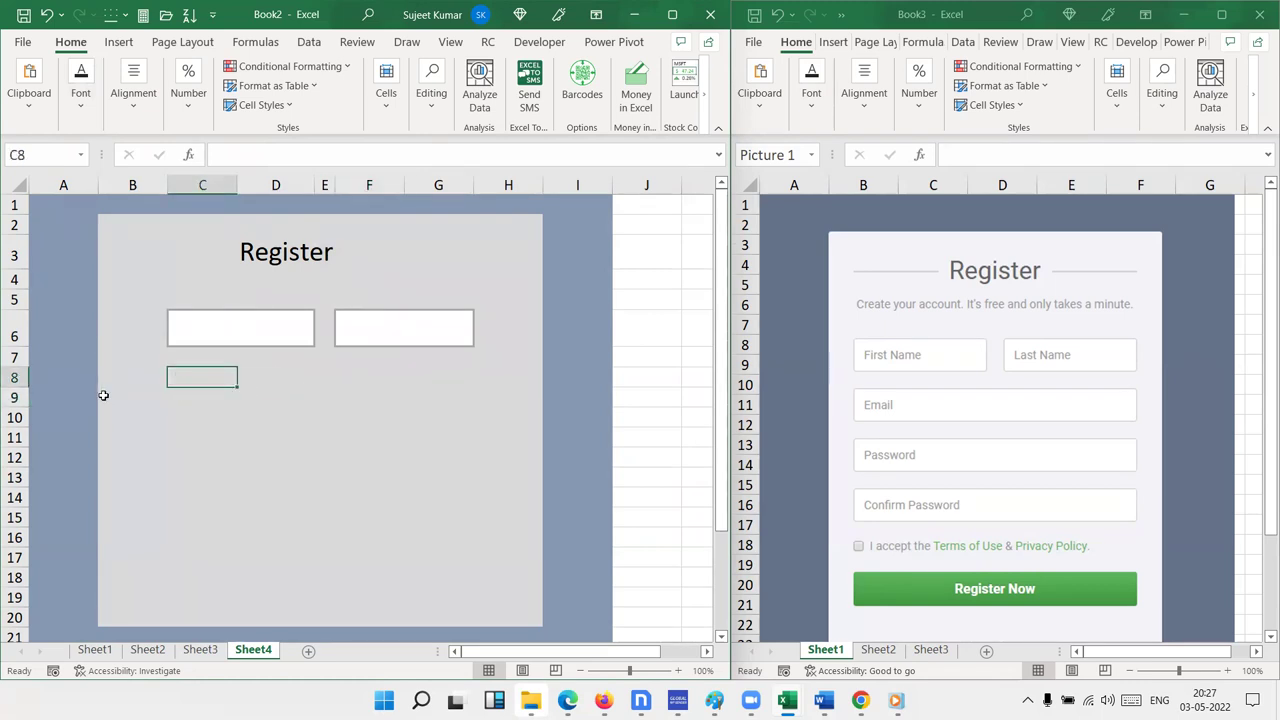
{"action": "left_click_drag", "start_coordinate": [13, 387], "coordinate": [13, 395]}
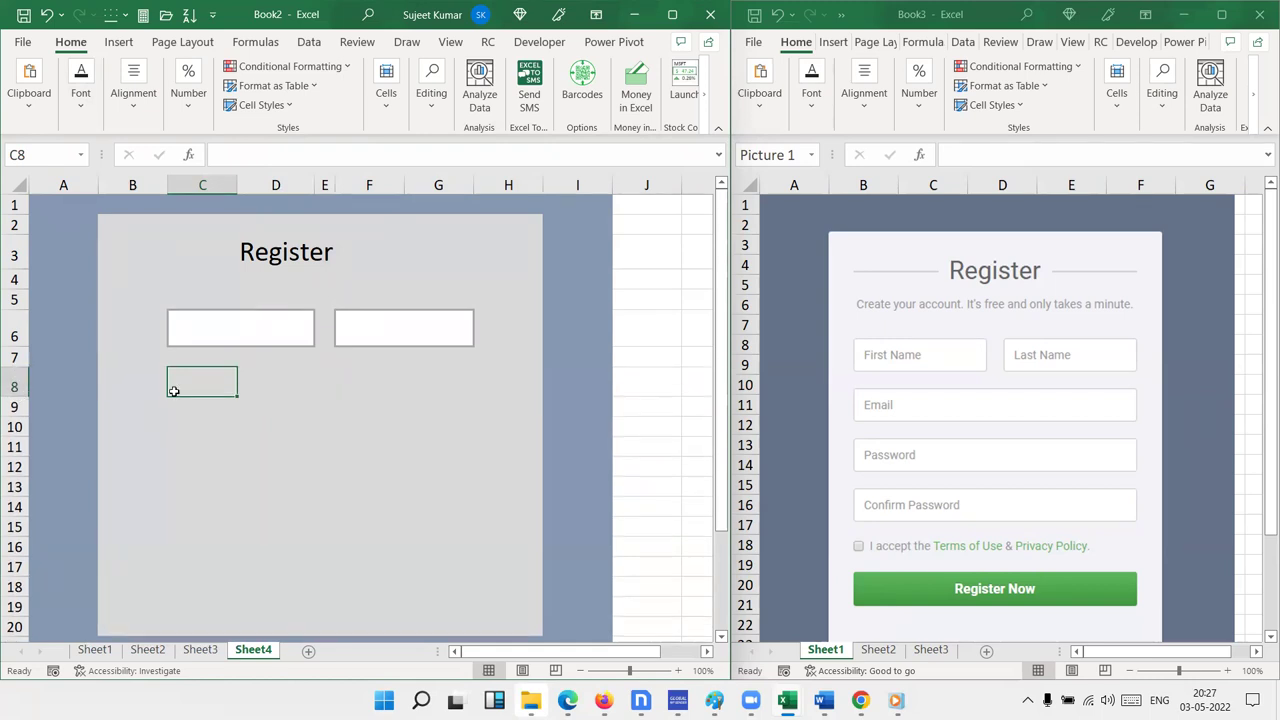
{"action": "left_click_drag", "start_coordinate": [220, 380], "coordinate": [424, 385]}
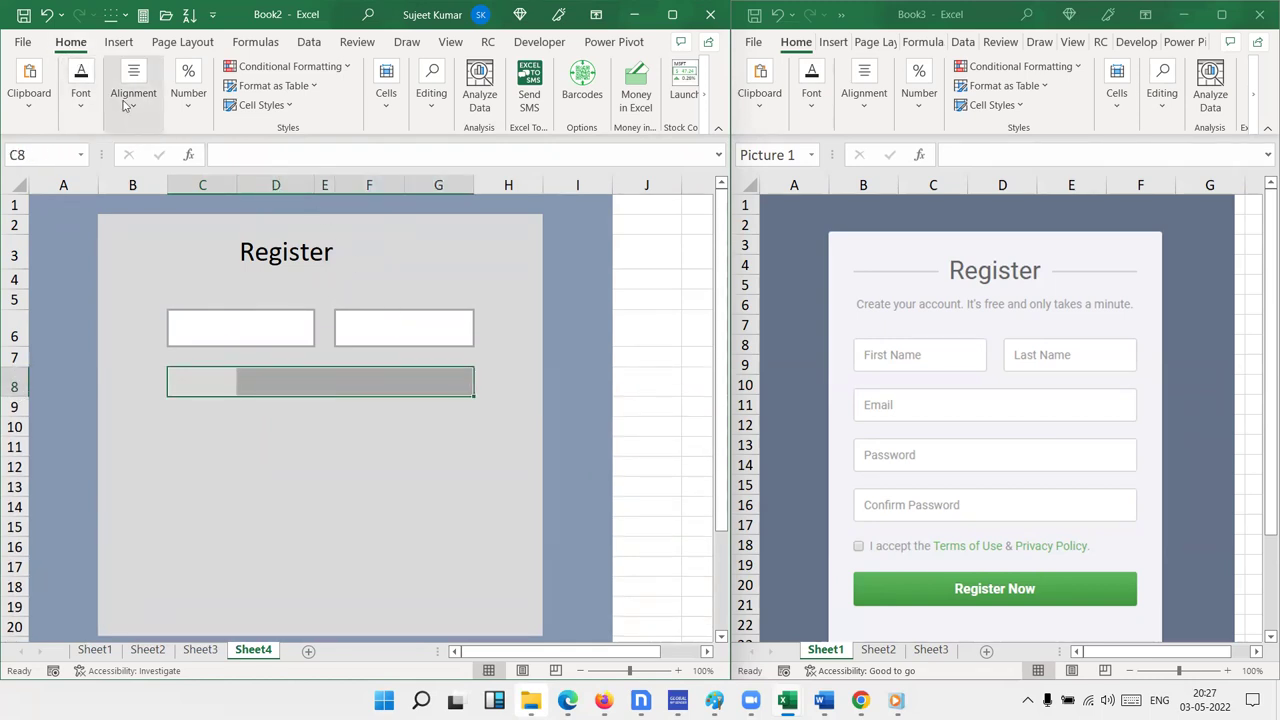
{"action": "left_click", "coordinate": [92, 112]}
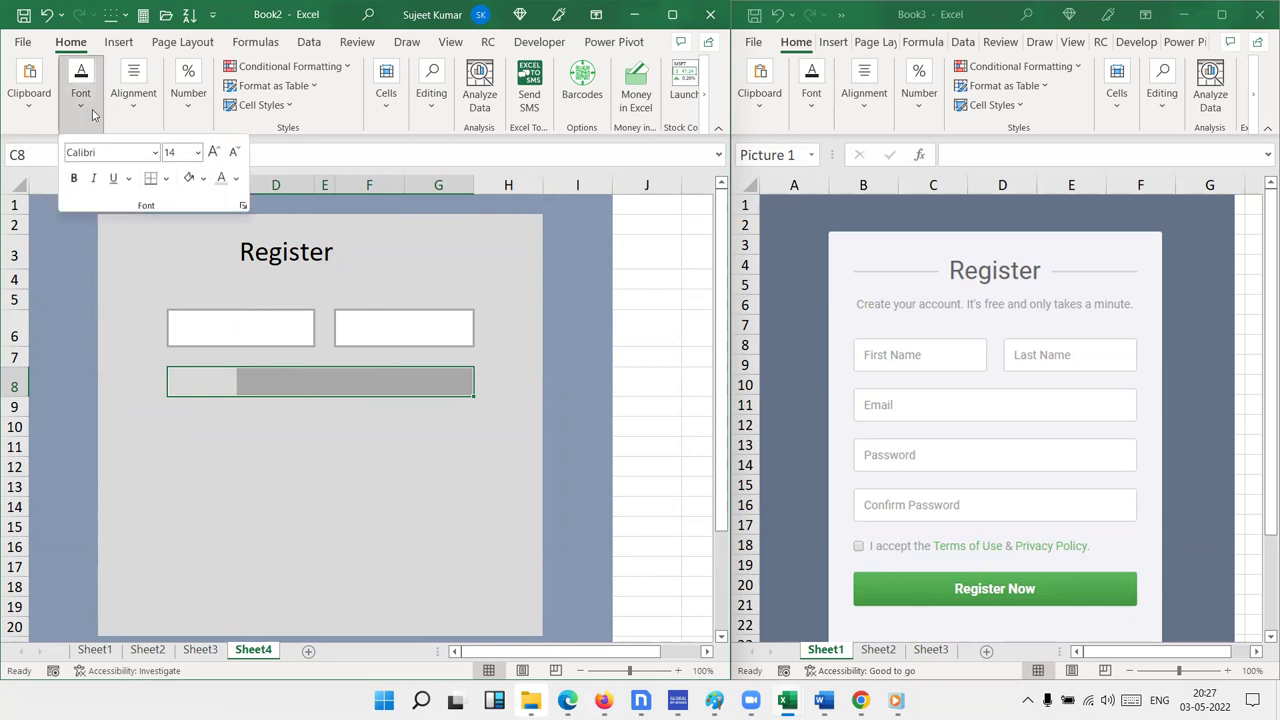
{"action": "left_click", "coordinate": [189, 177]}
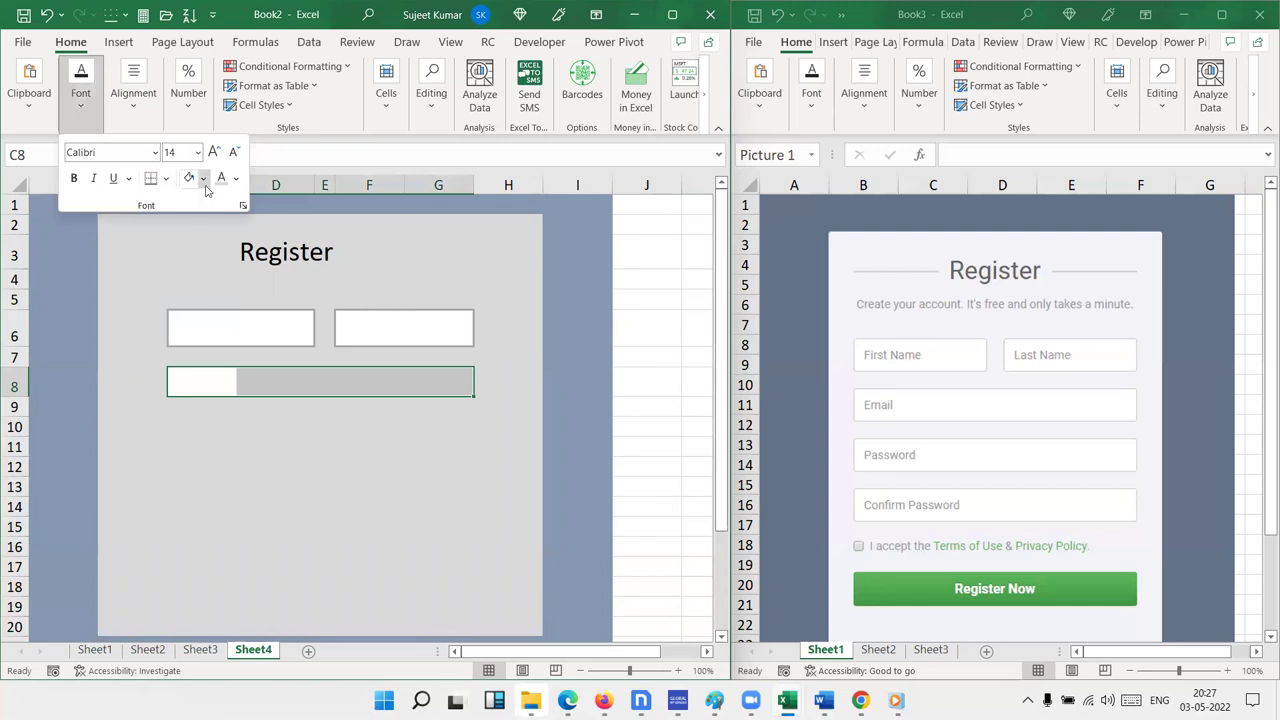
{"action": "left_click", "coordinate": [313, 371]}
Add a grey outline border to C8:G8 via Format Cells.
{"action": "right_click", "coordinate": [313, 374]}
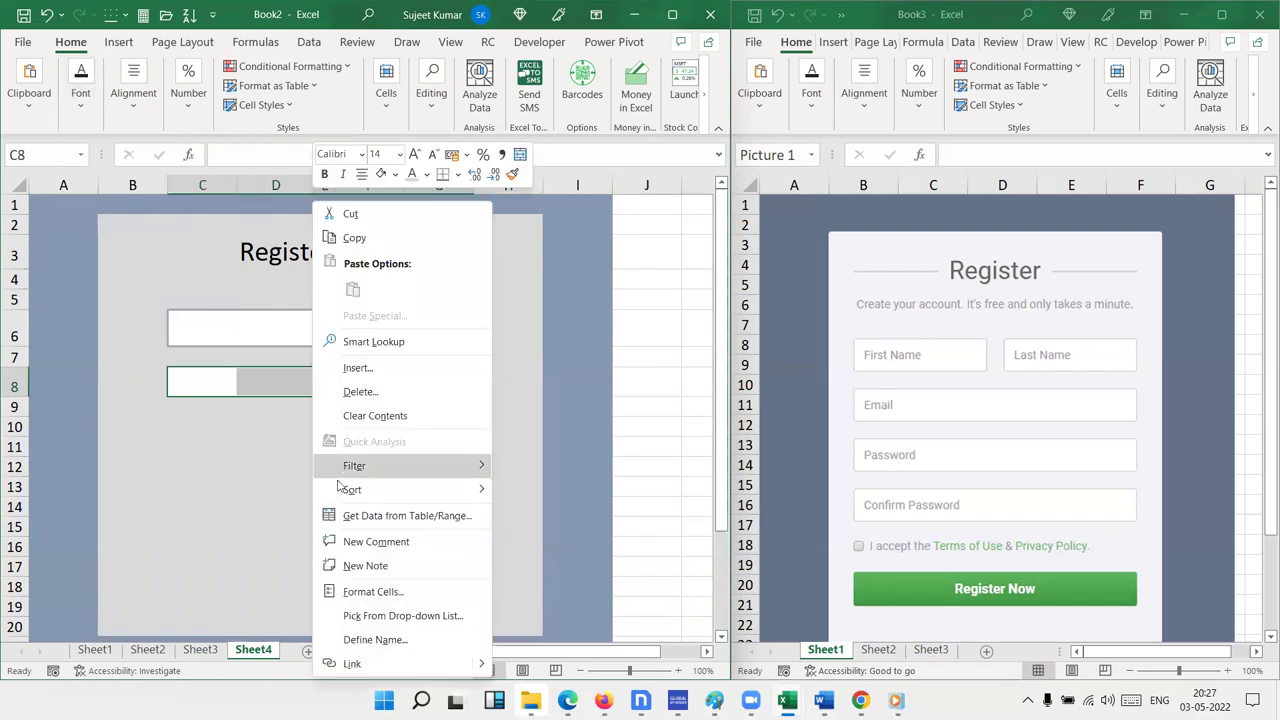
{"action": "left_click", "coordinate": [373, 592]}
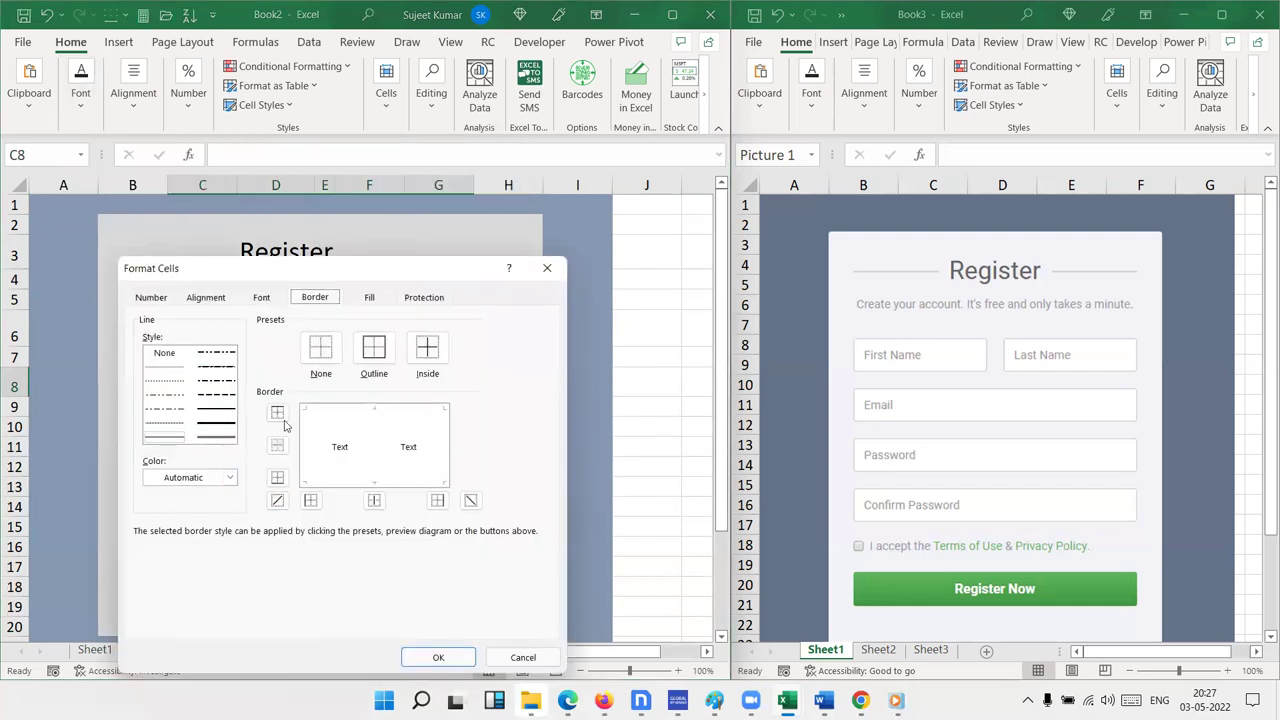
{"action": "left_click", "coordinate": [373, 349]}
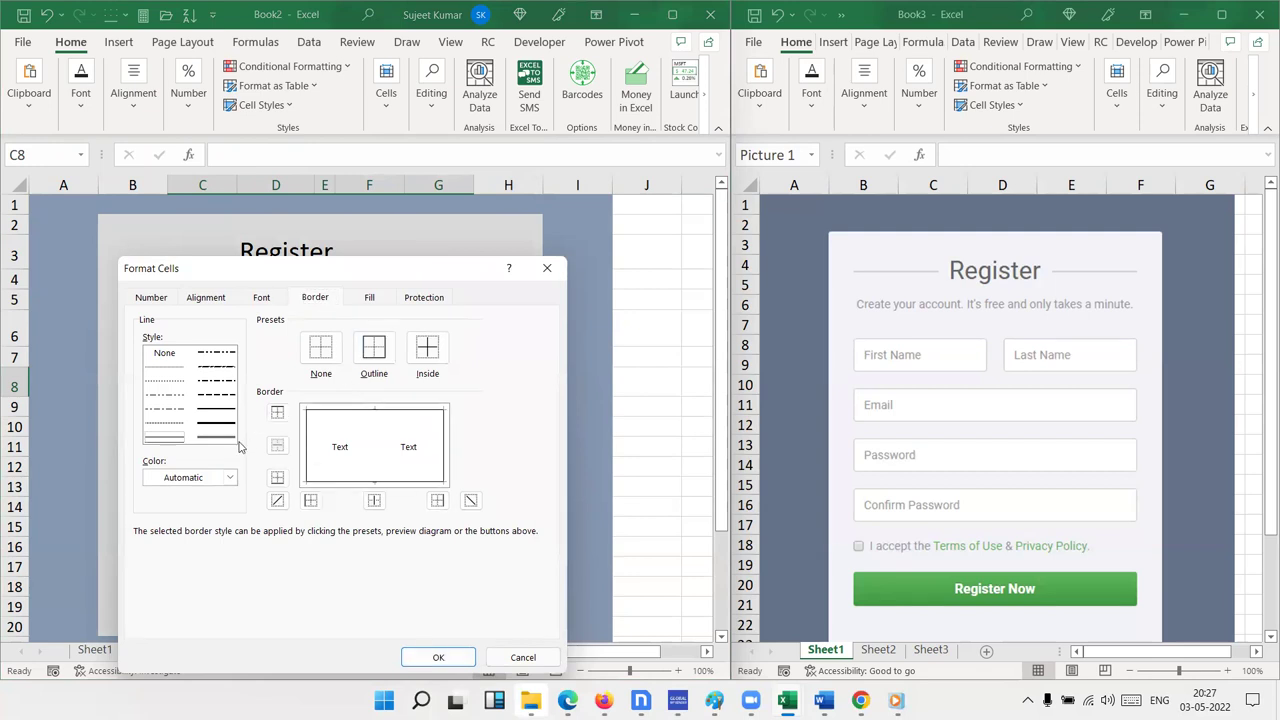
{"action": "left_click", "coordinate": [184, 477]}
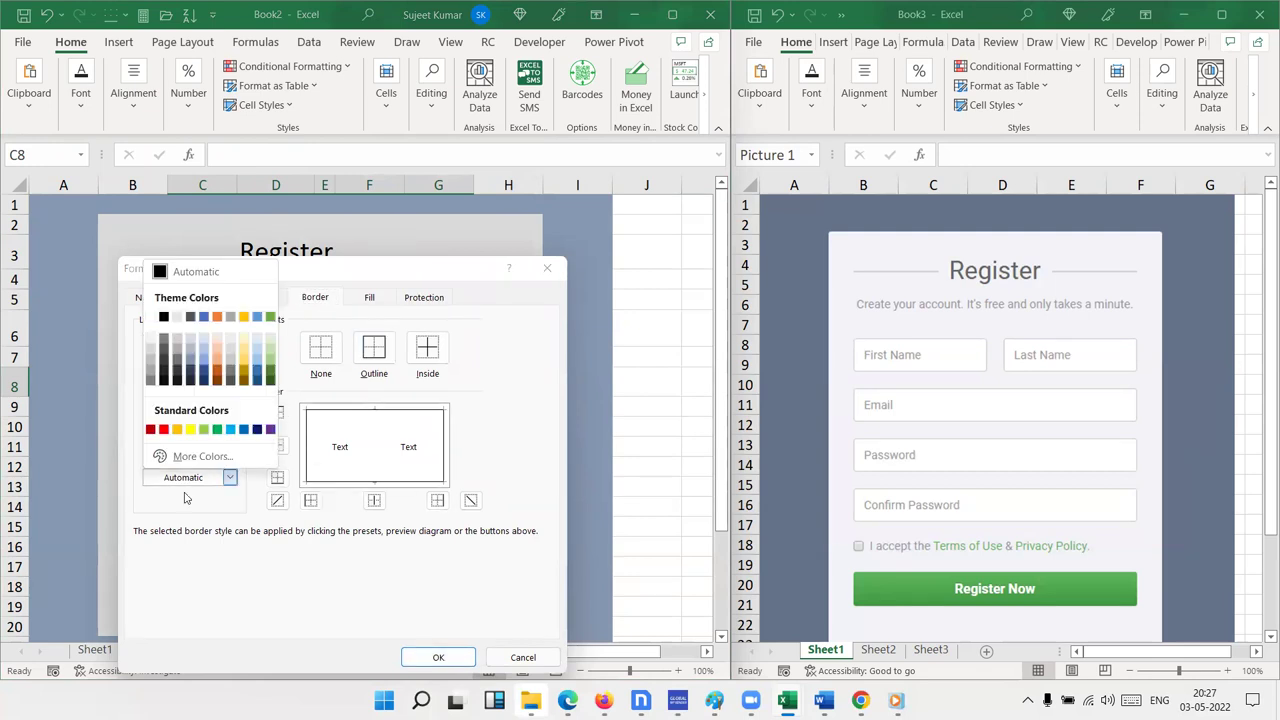
{"action": "left_click", "coordinate": [152, 382]}
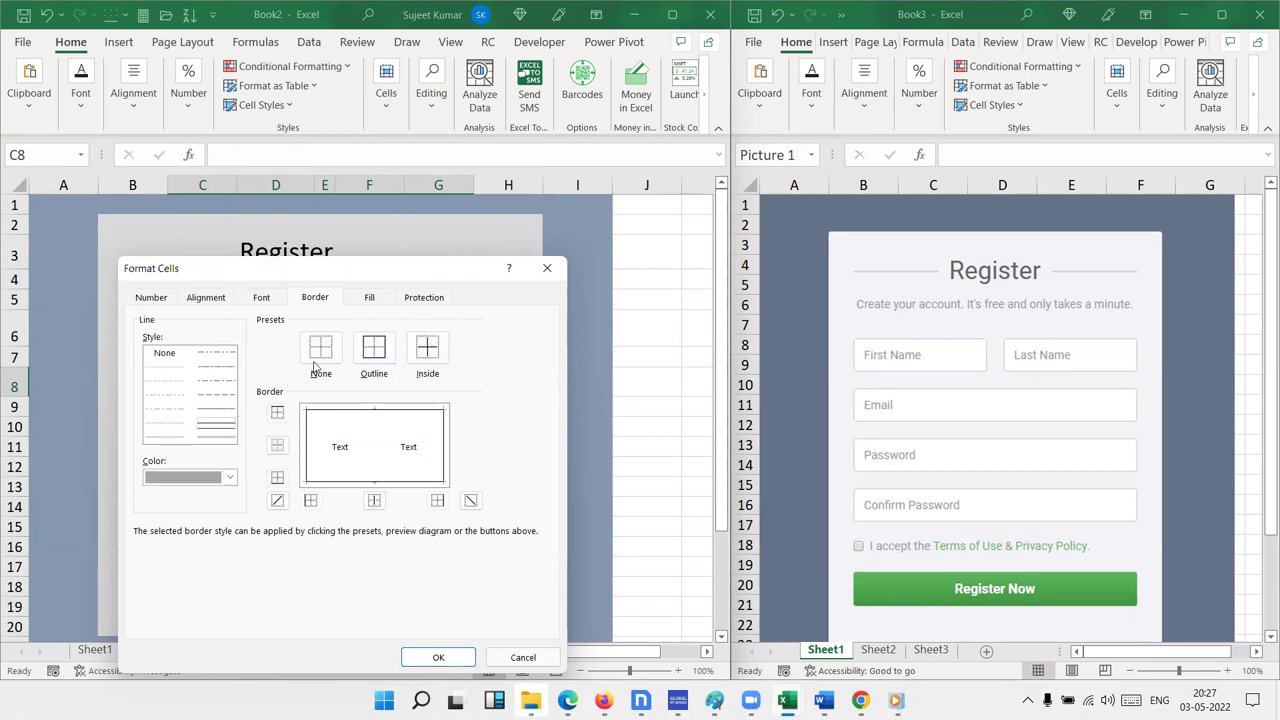
{"action": "left_click", "coordinate": [373, 348]}
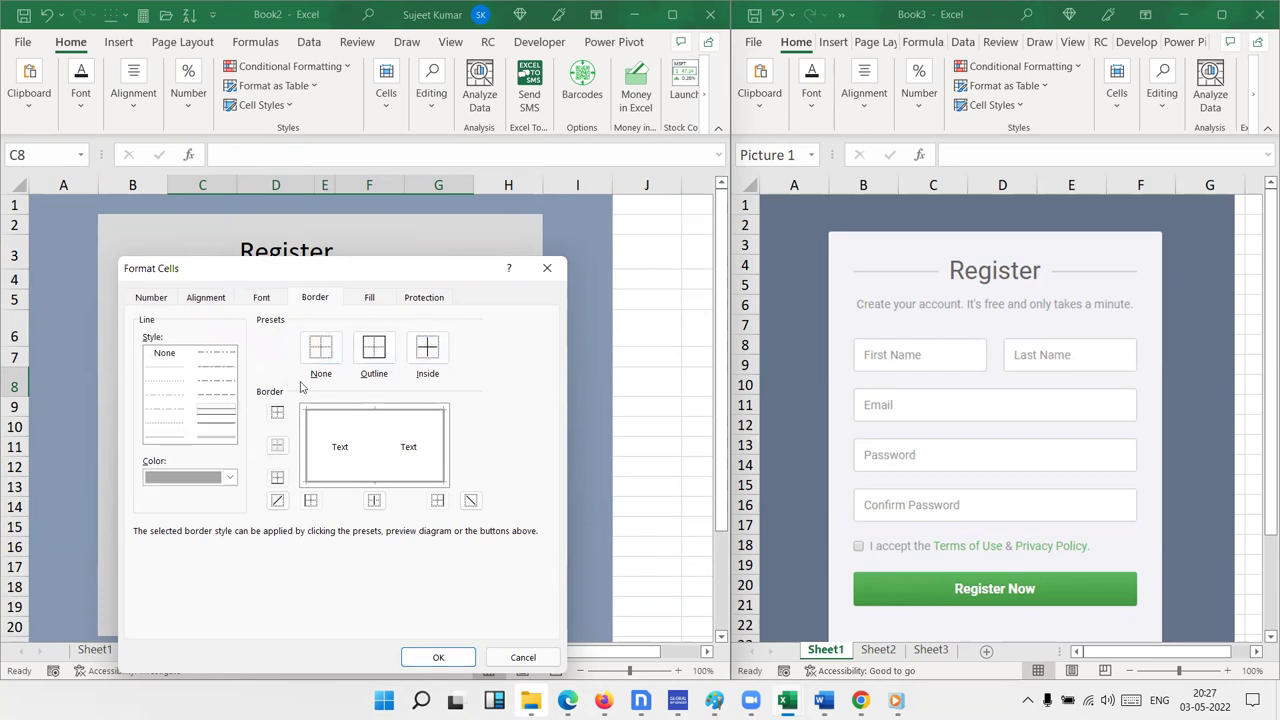
{"action": "left_click", "coordinate": [438, 657]}
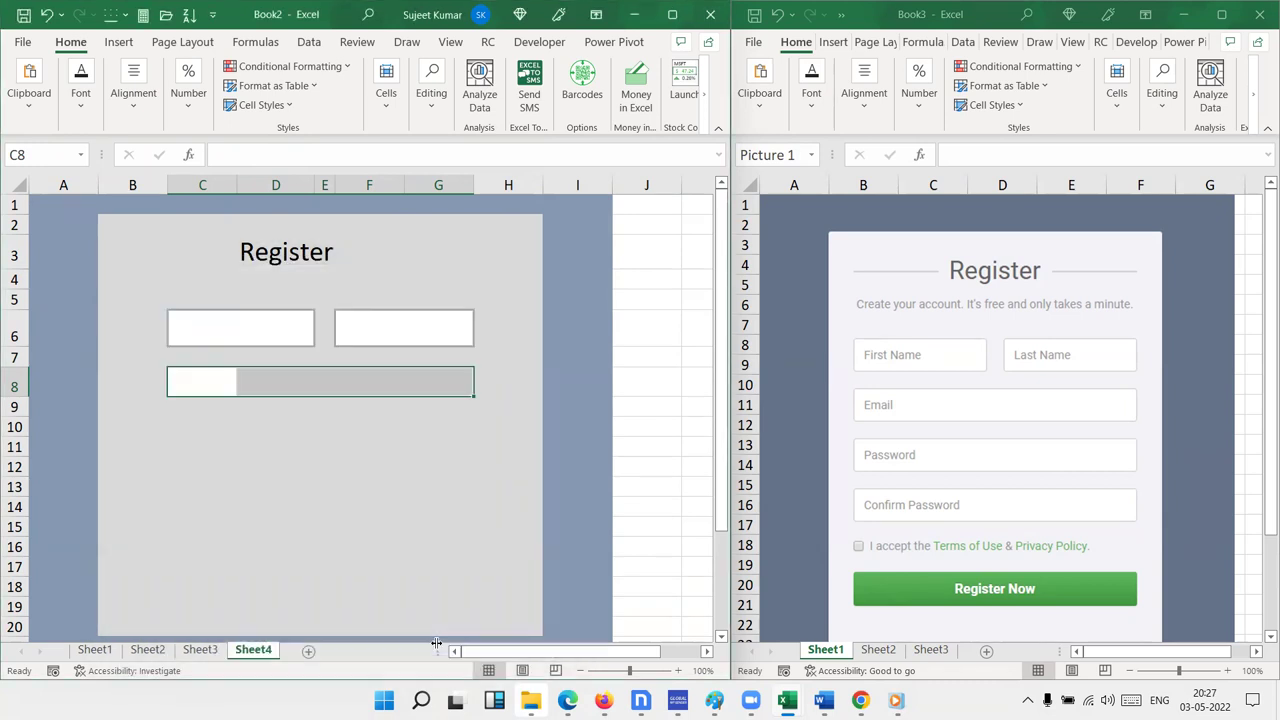
{"action": "left_click", "coordinate": [483, 461]}
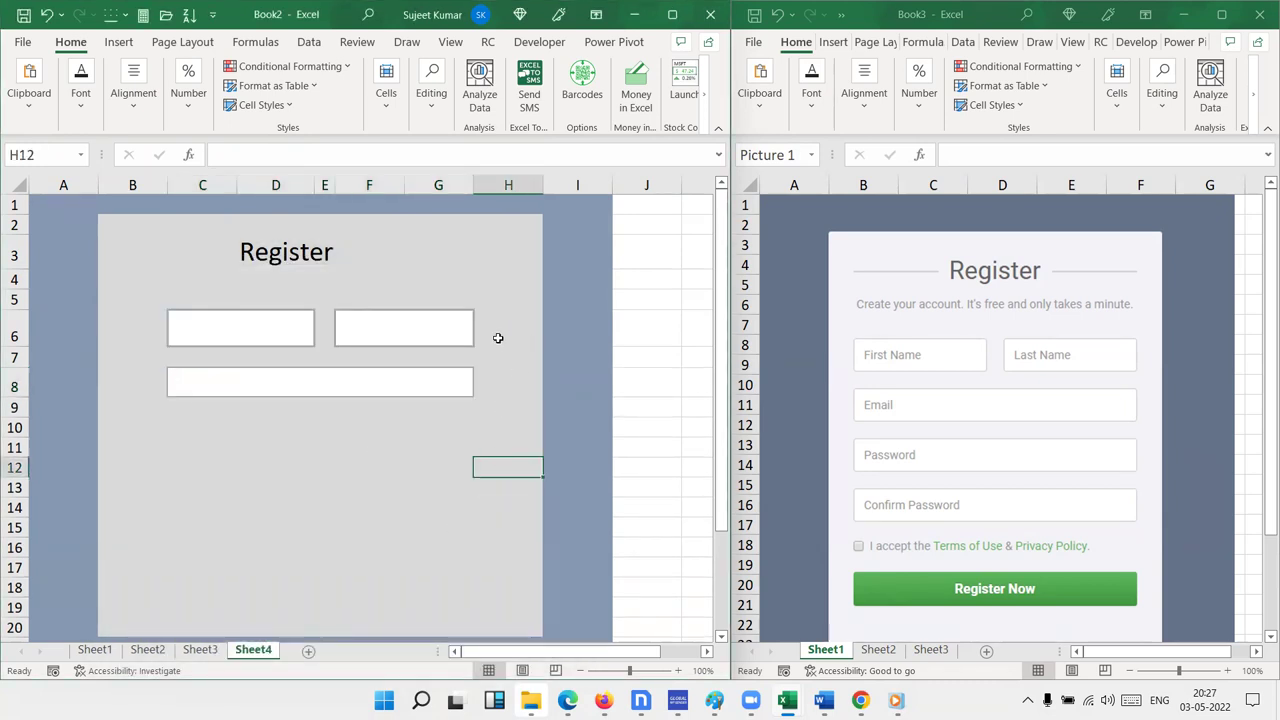
Set the row 4 subtitle's font colour to light grey.
{"action": "left_click_drag", "start_coordinate": [137, 252], "coordinate": [216, 252]}
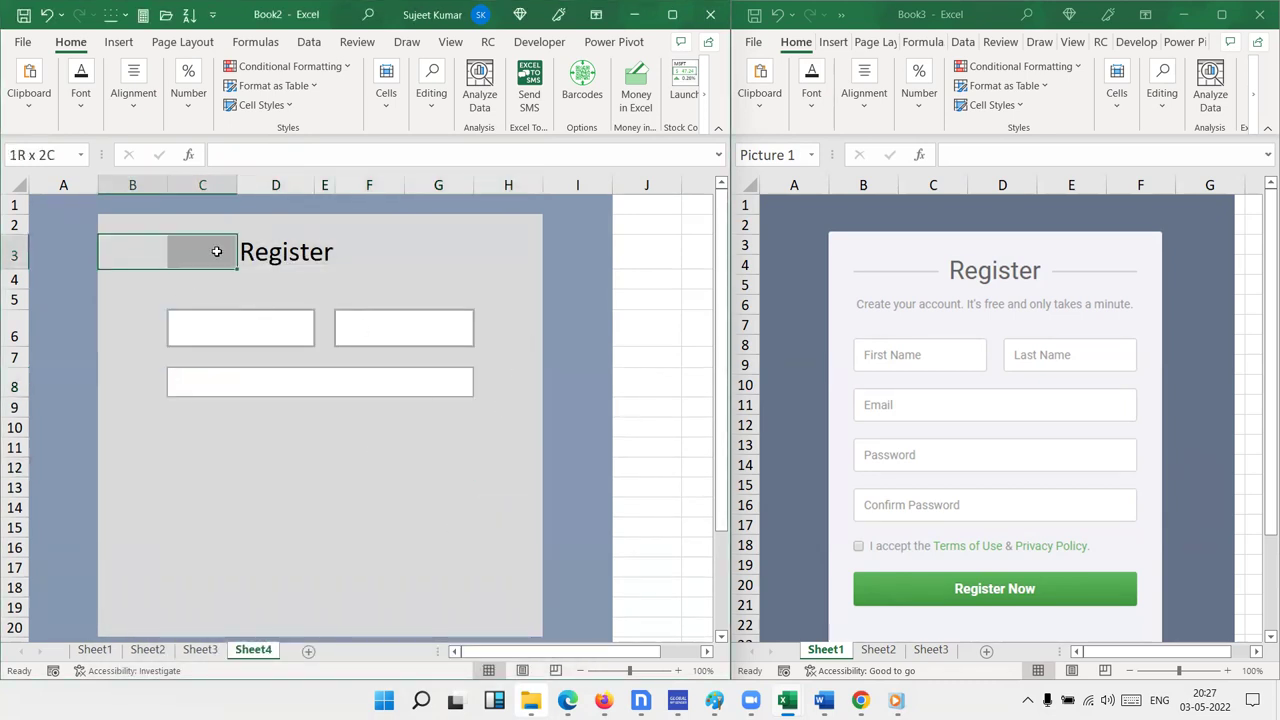
{"action": "left_click_drag", "start_coordinate": [350, 252], "coordinate": [510, 252]}
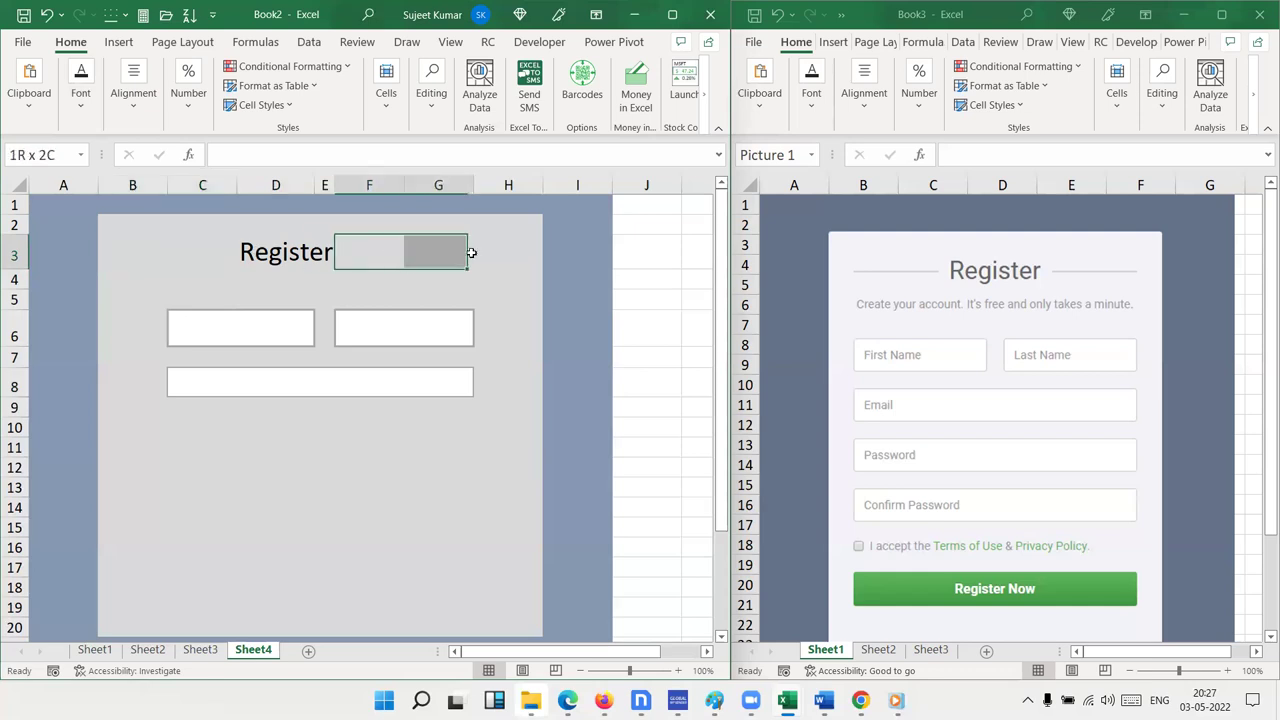
{"action": "left_click", "coordinate": [242, 277]}
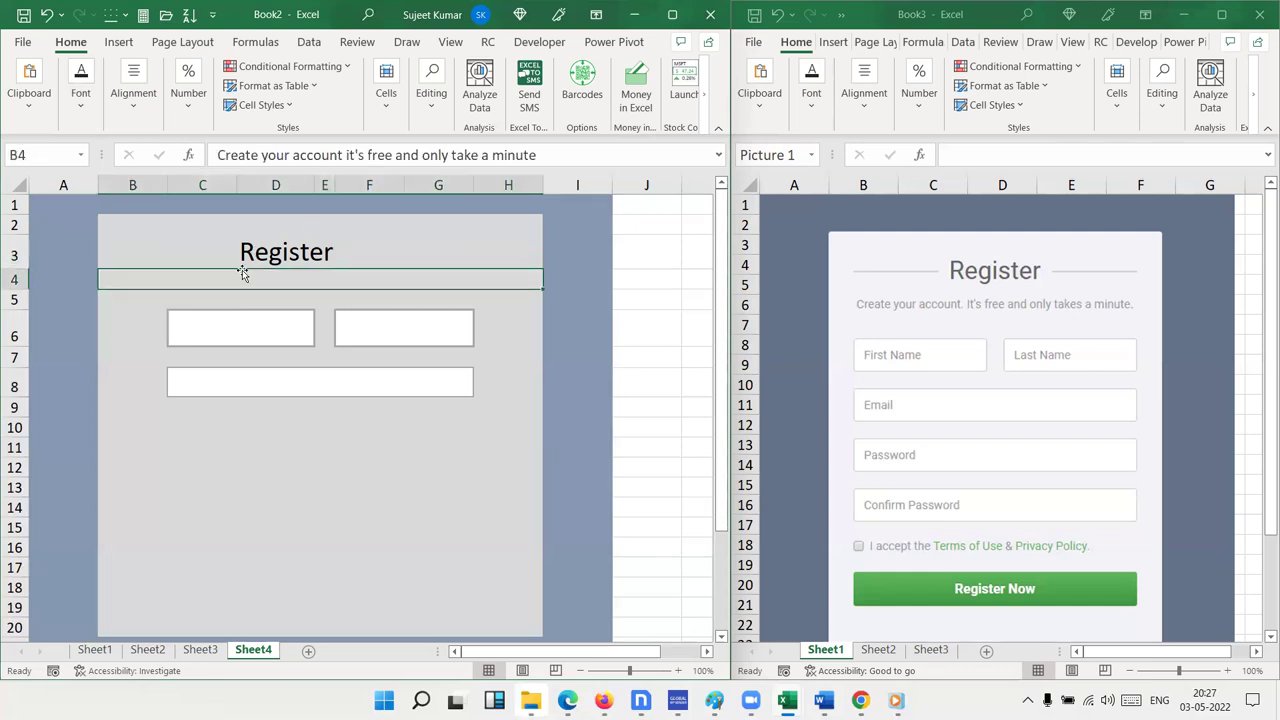
{"action": "left_click", "coordinate": [79, 112]}
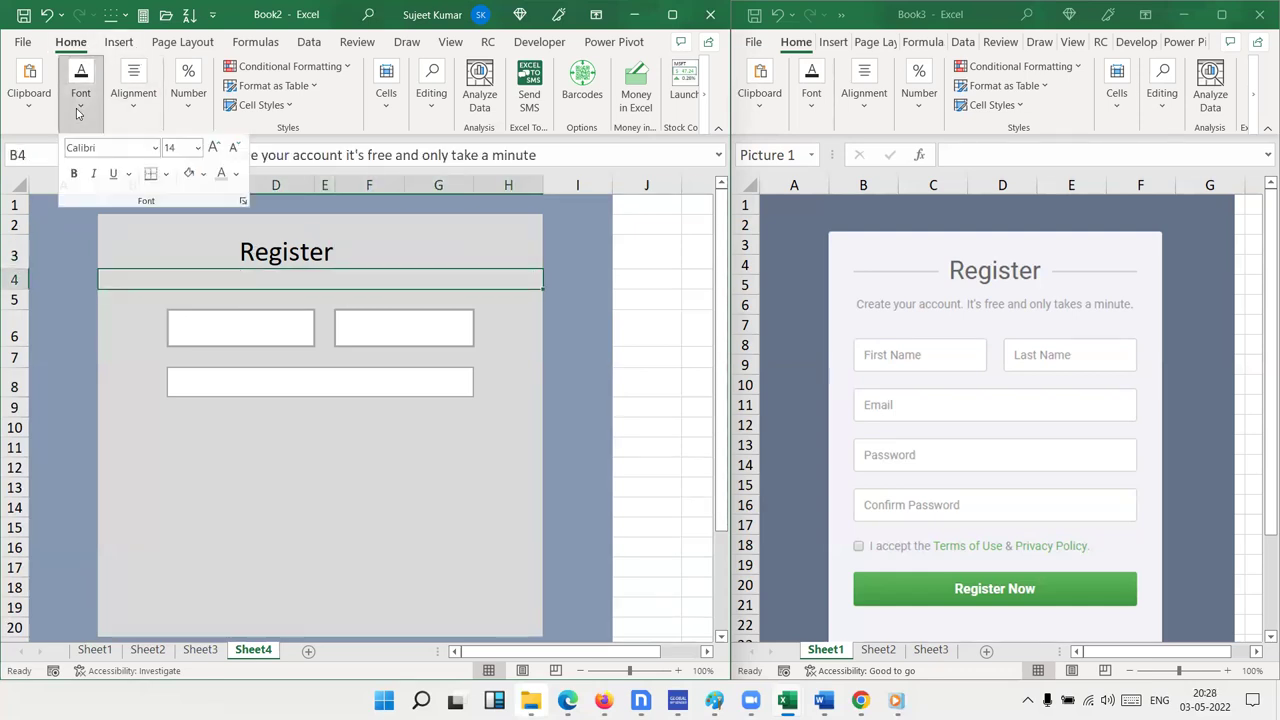
{"action": "left_click", "coordinate": [200, 180]}
{"action": "left_click", "coordinate": [236, 178]}
{"action": "left_click", "coordinate": [236, 178]}
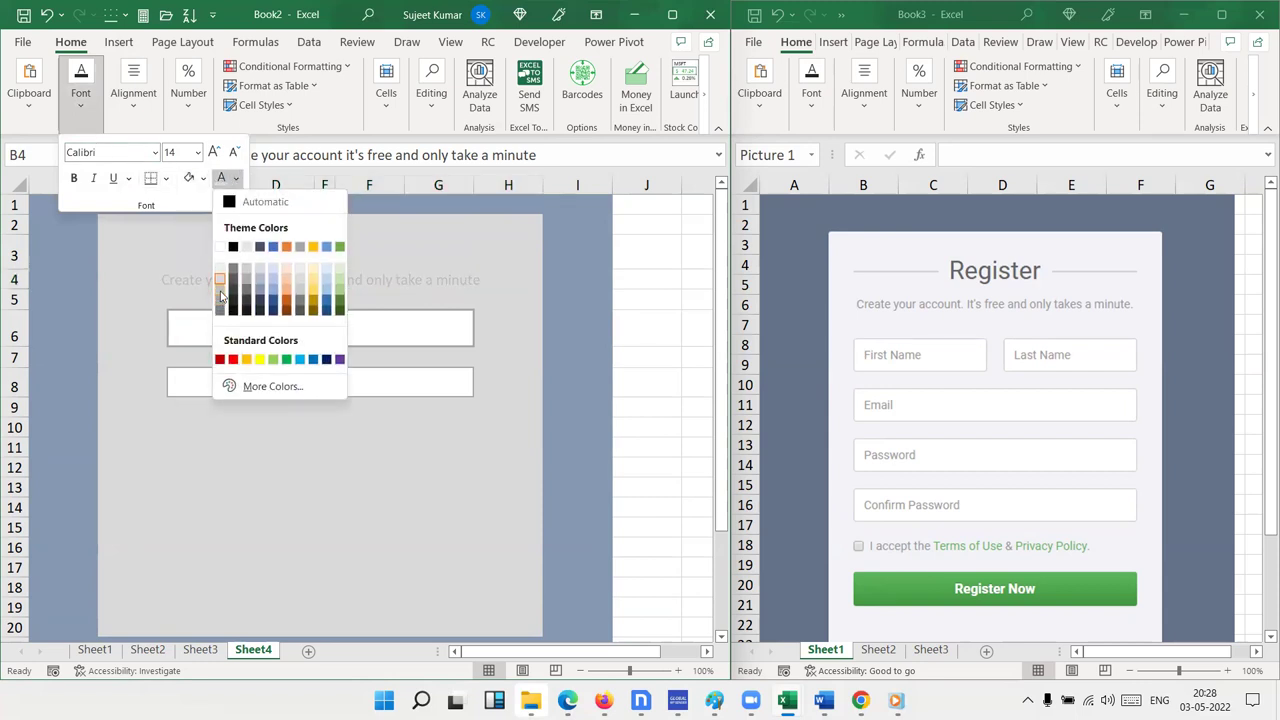
{"action": "left_click", "coordinate": [221, 293]}
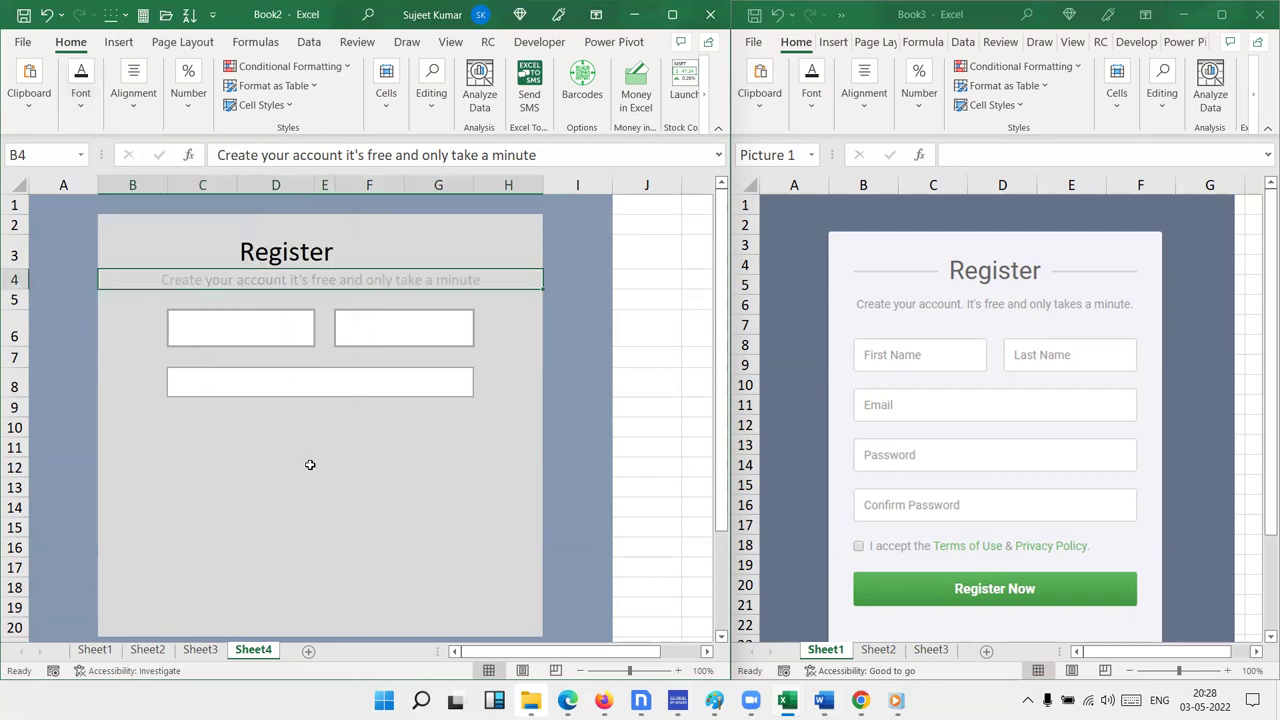
{"action": "left_click", "coordinate": [310, 469]}
Make row 8 slightly taller.
{"action": "scroll", "coordinate": [306, 455], "scroll_direction": "down", "scroll_amount": 3}
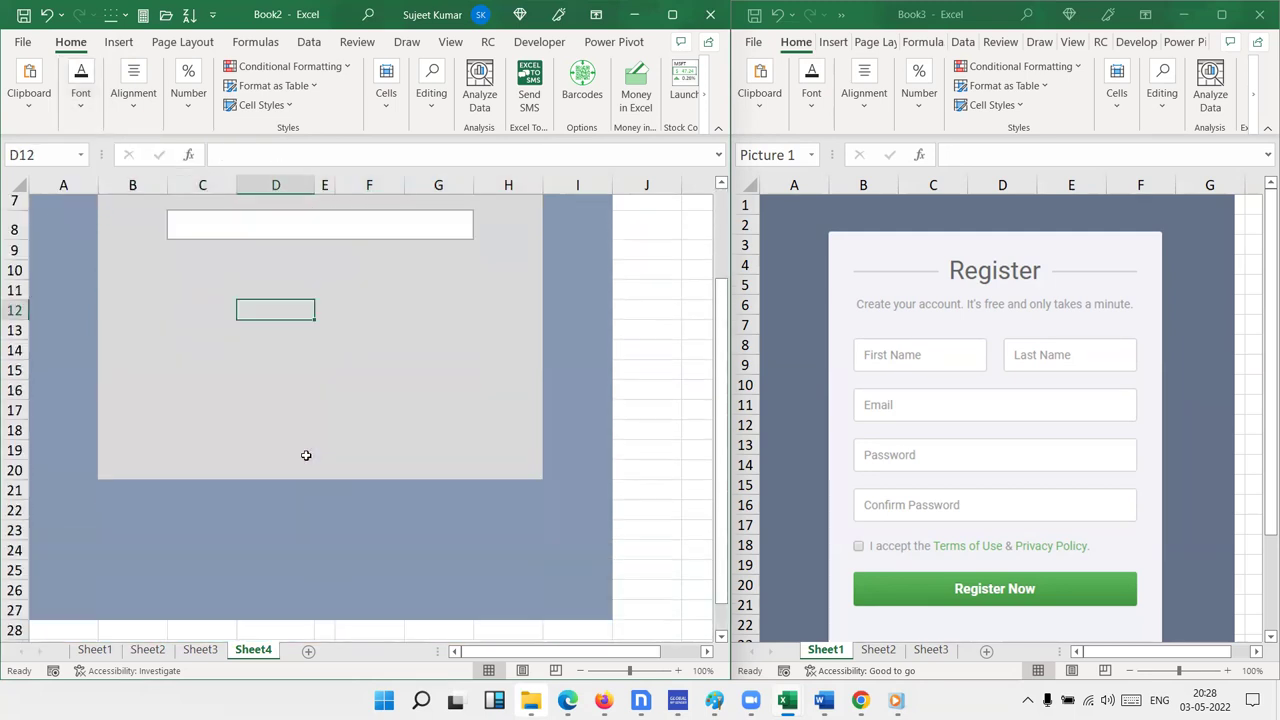
{"action": "scroll", "coordinate": [306, 455], "scroll_direction": "up", "scroll_amount": 3}
{"action": "left_click_drag", "start_coordinate": [16, 397], "coordinate": [16, 402]}
Enter the label 'First Name' in cell C6, then switch to the web browser.
{"action": "left_click", "coordinate": [216, 324]}
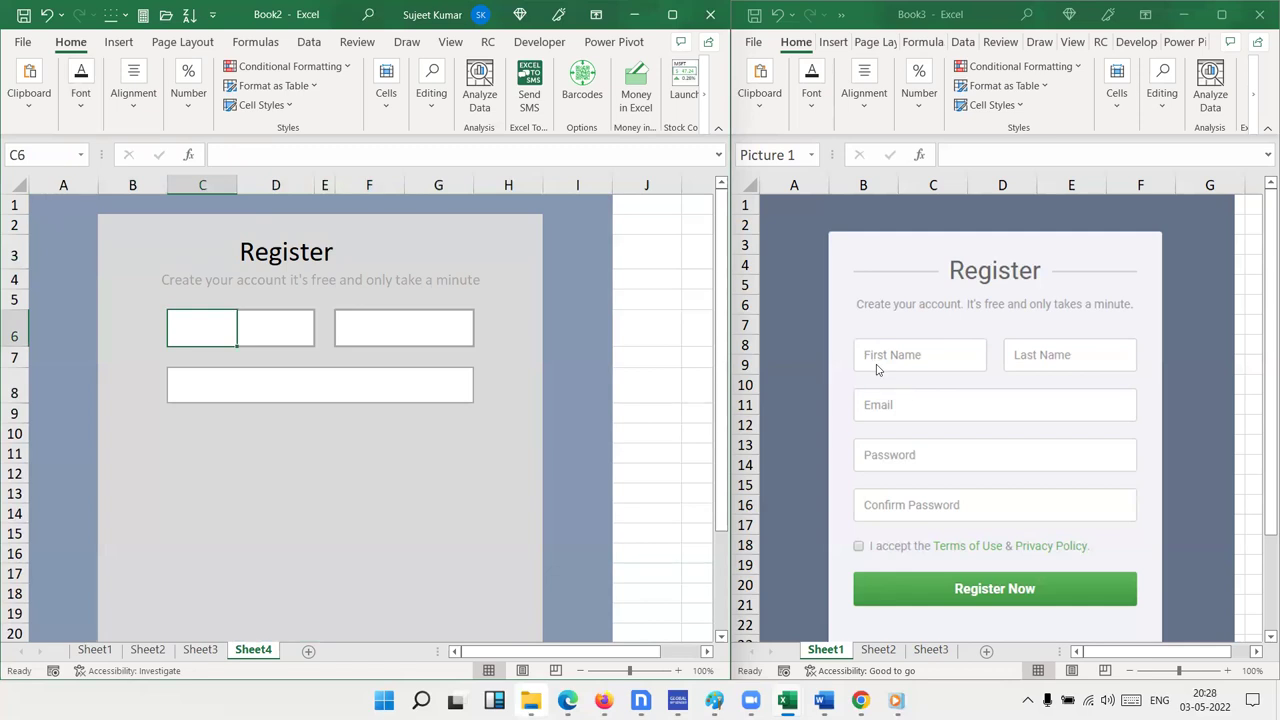
{"action": "type", "text": "First"}
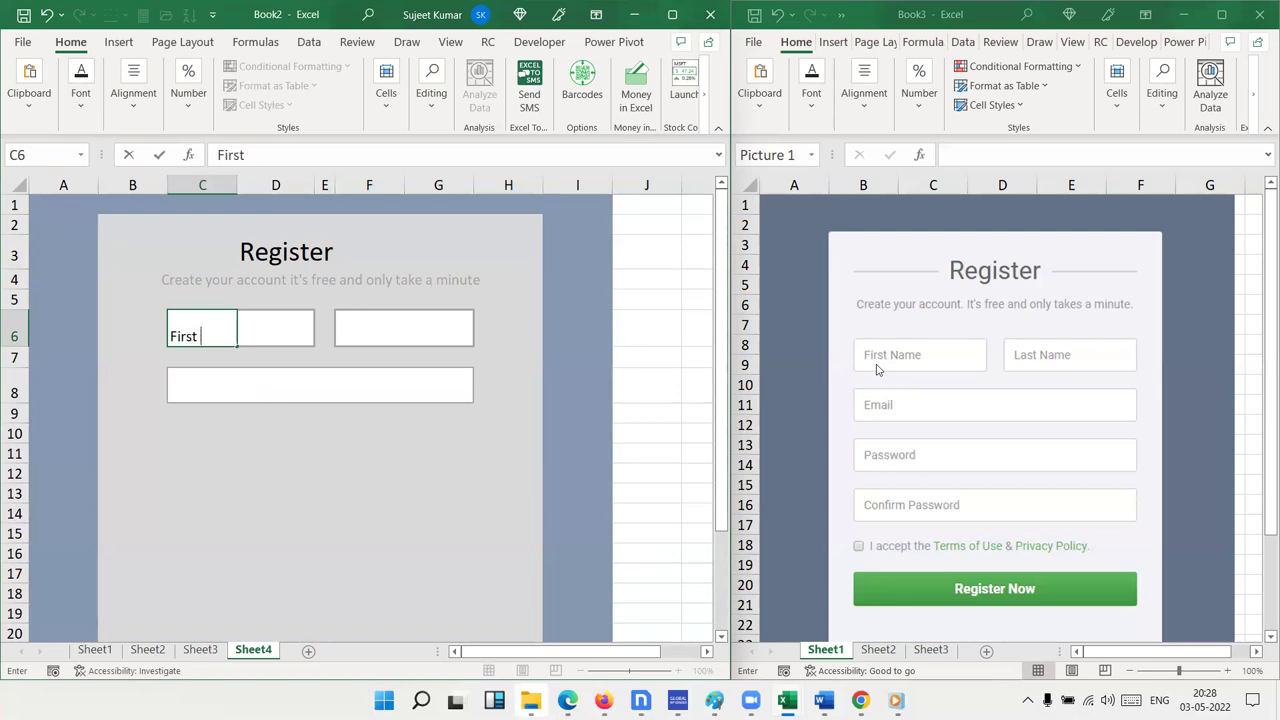
{"action": "type", "text": " Name"}
{"action": "key", "text": "Return"}
{"action": "key", "text": "Up"}
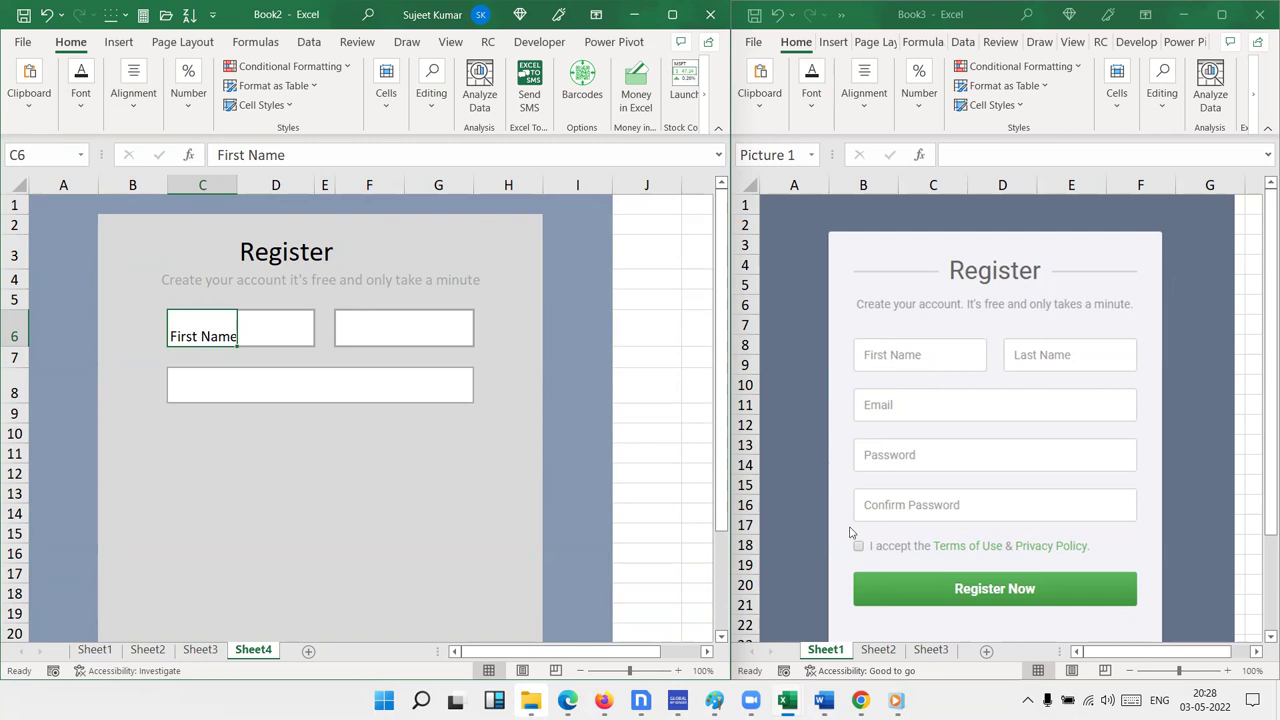
{"action": "mouse_move", "coordinate": [787, 700]}
{"action": "left_click", "coordinate": [860, 700]}
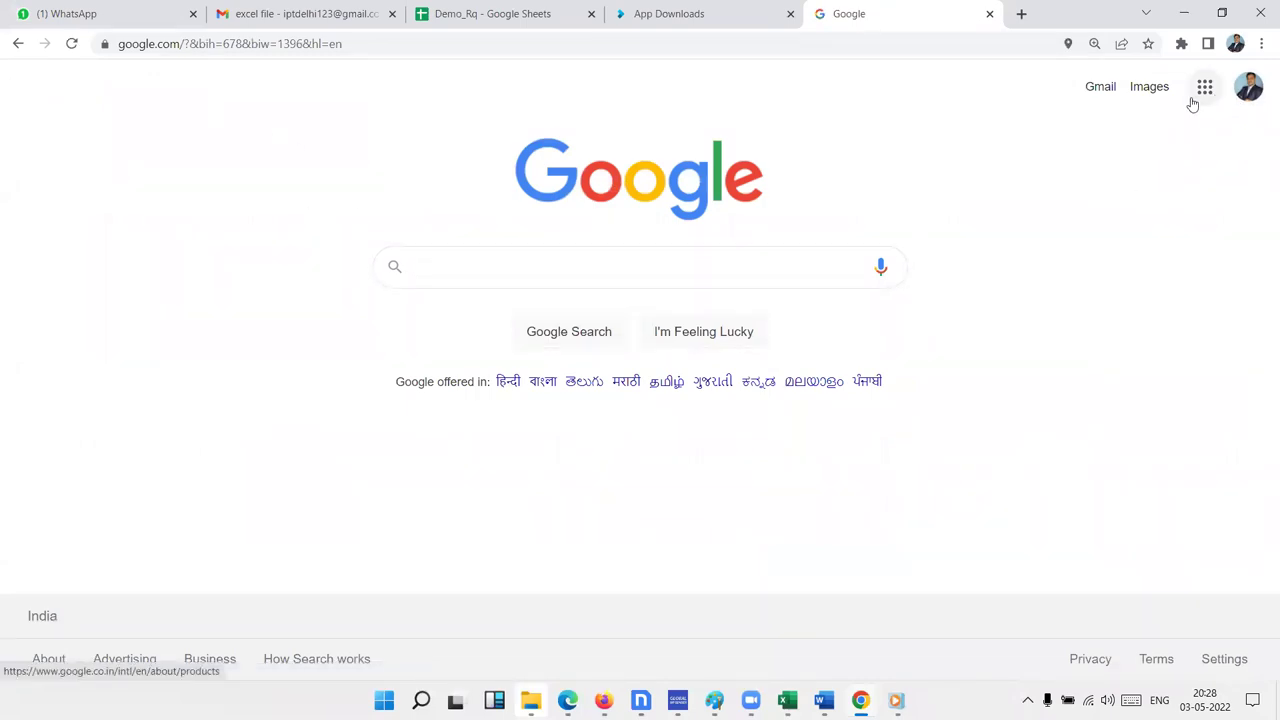
Open the Gmail inbox, try and clear a mail search, then return to the Excel form.
{"action": "left_click", "coordinate": [1112, 89]}
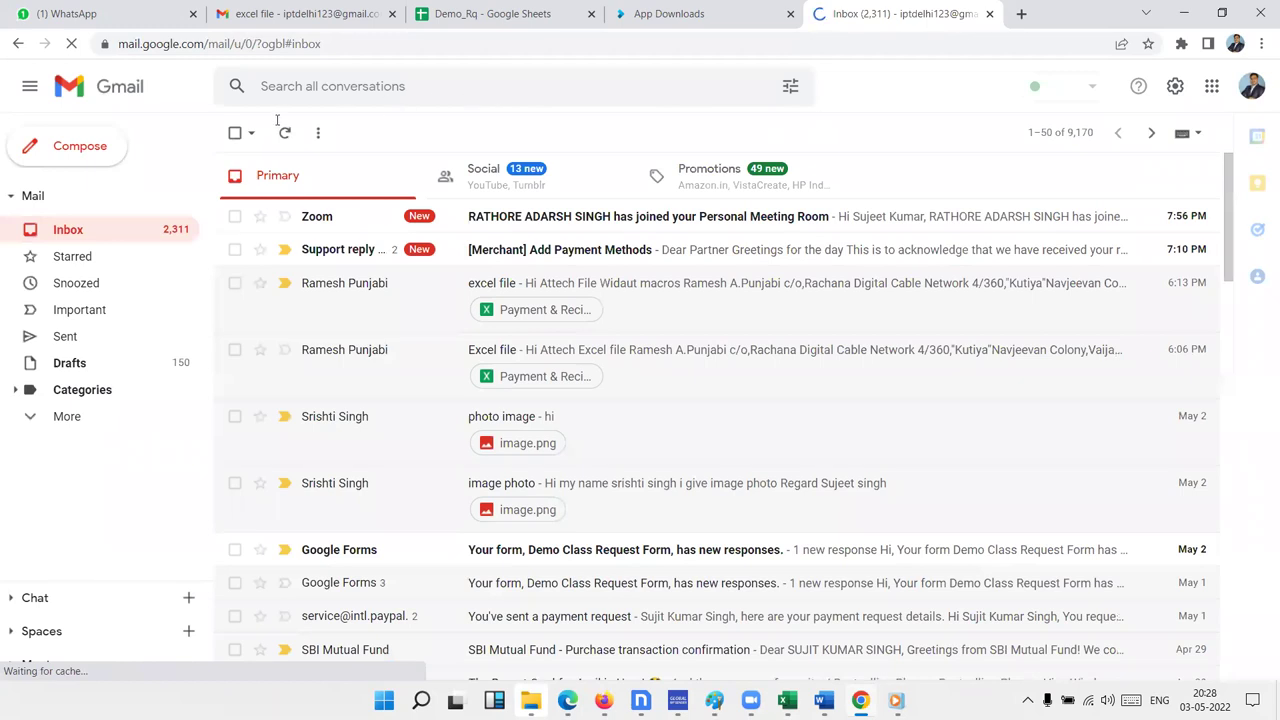
{"action": "left_click", "coordinate": [317, 97]}
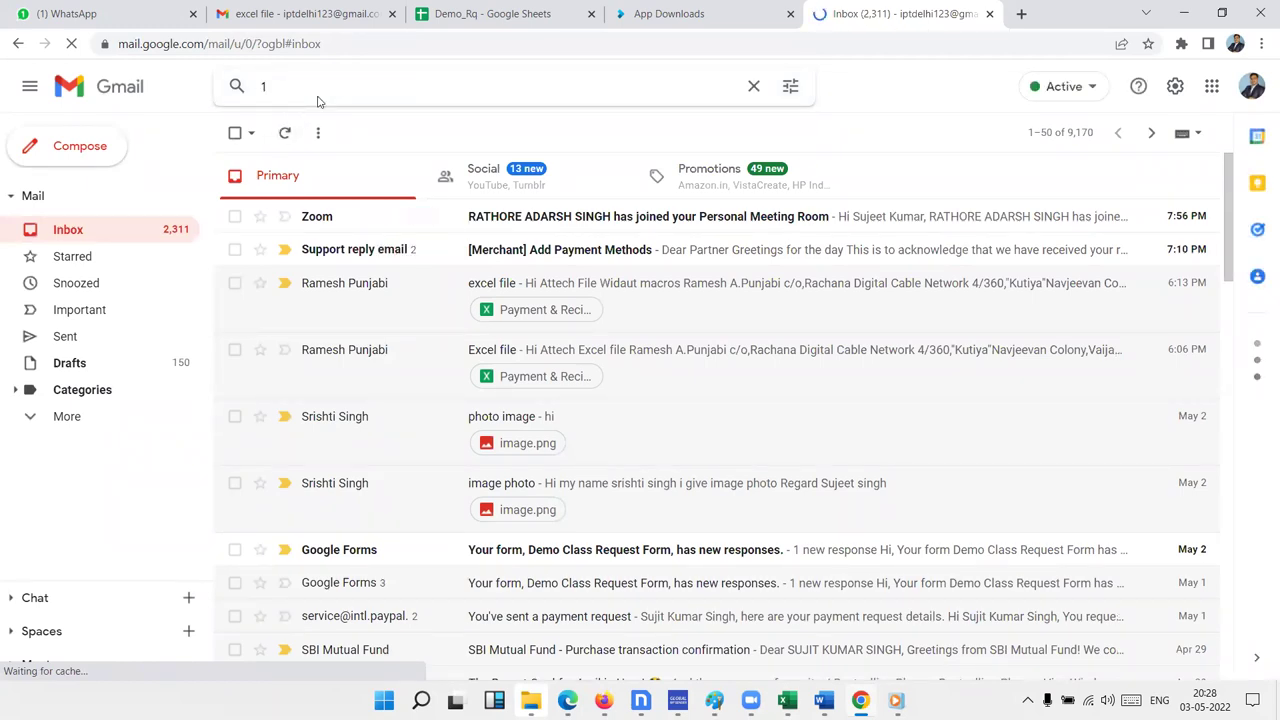
{"action": "type", "text": "t"}
{"action": "key", "text": "BackSpace"}
{"action": "type", "text": "a"}
{"action": "key", "text": "BackSpace"}
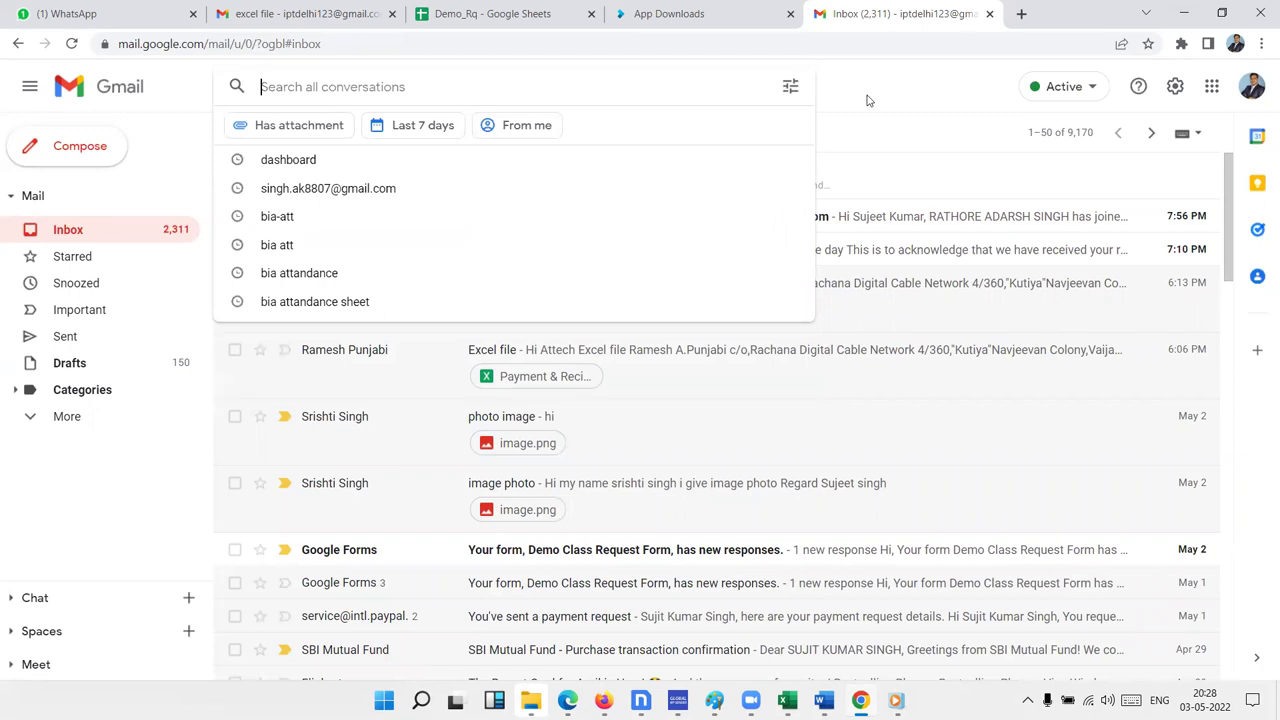
{"action": "left_click", "coordinate": [868, 100]}
{"action": "key", "text": "alt+Tab"}
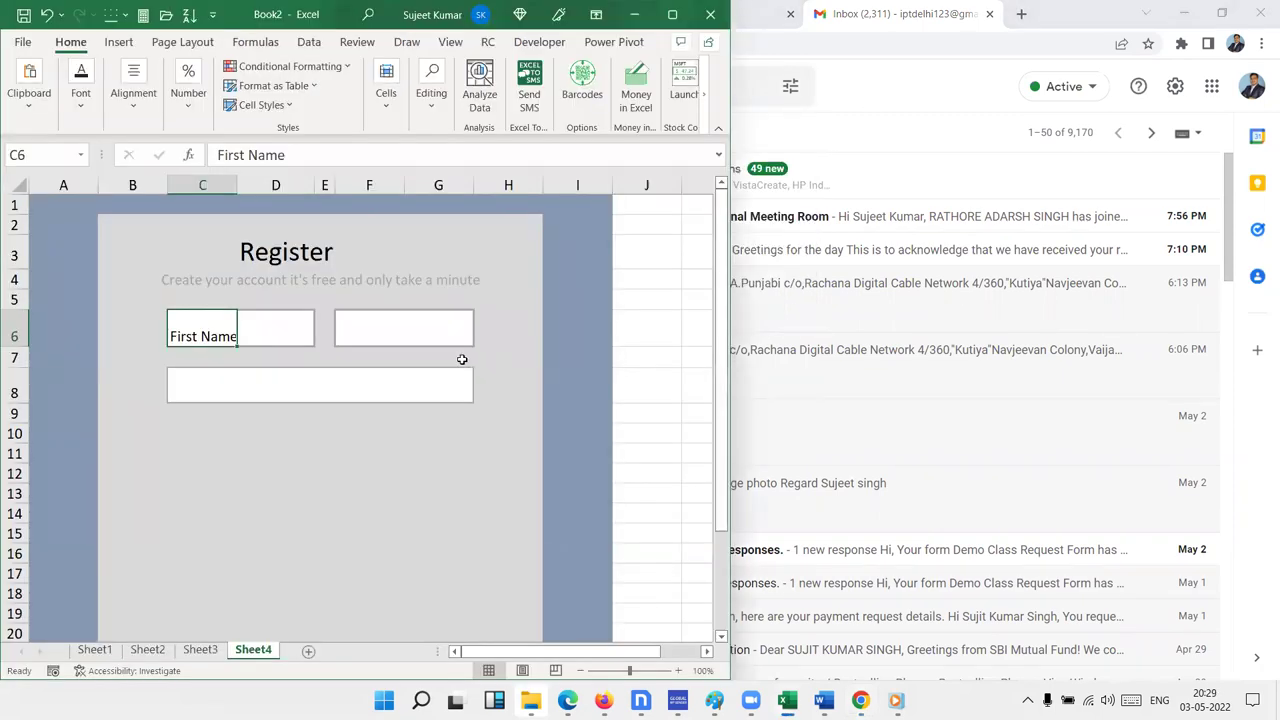
Clear the First Name label from C6, maximize the Excel window, and narrow column B.
{"action": "key", "text": "Down"}
{"action": "key", "text": "Down"}
{"action": "key", "text": "Up"}
{"action": "key", "text": "Up"}
{"action": "key", "text": "Delete"}
{"action": "key", "text": "Left"}
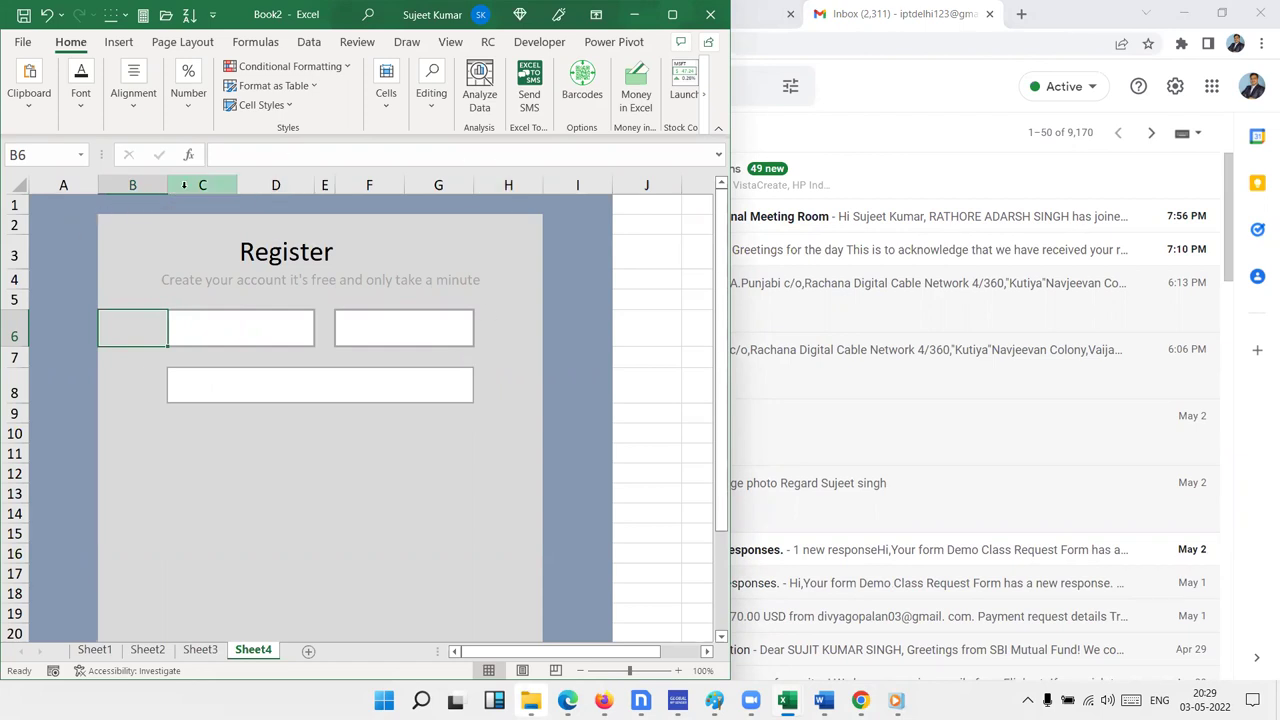
{"action": "left_click", "coordinate": [672, 14]}
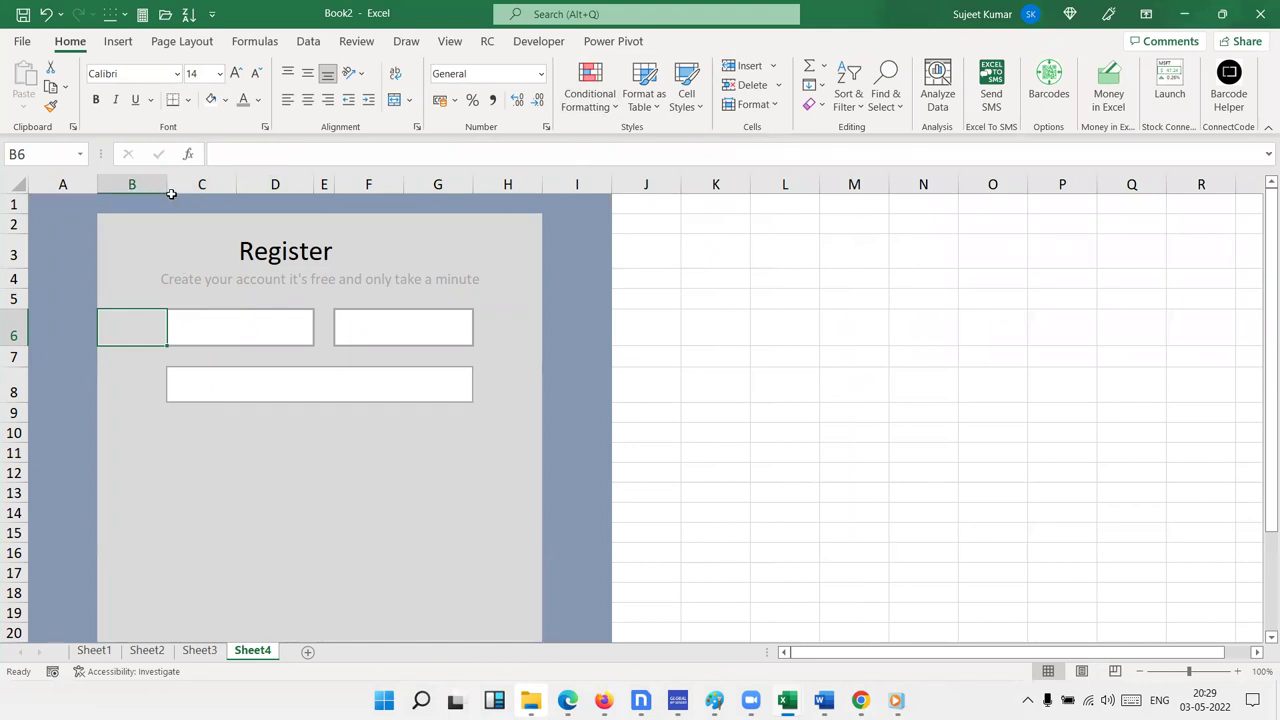
{"action": "left_click_drag", "start_coordinate": [167, 192], "coordinate": [101, 194]}
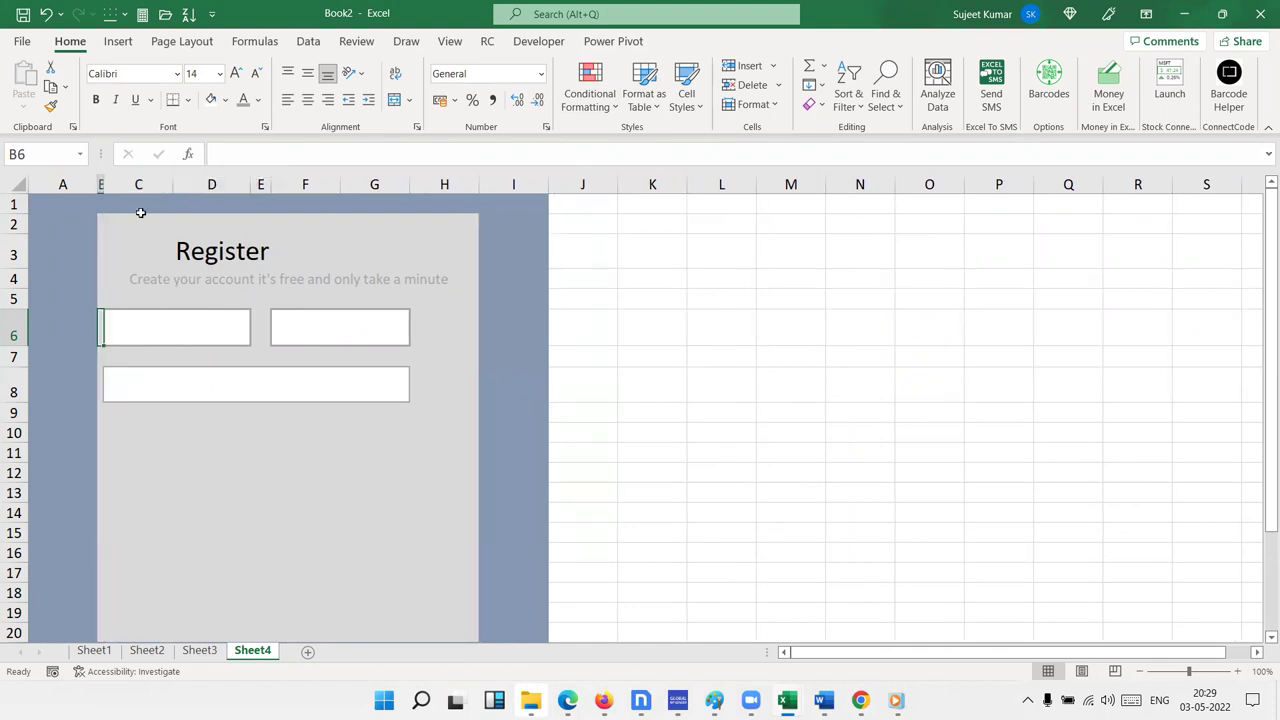
Put a light grey 'F Name' placeholder in B6, left-aligned and indented from the box edge.
{"action": "key", "text": "Down"}
{"action": "key", "text": "Up"}
{"action": "type", "text": "F Name"}
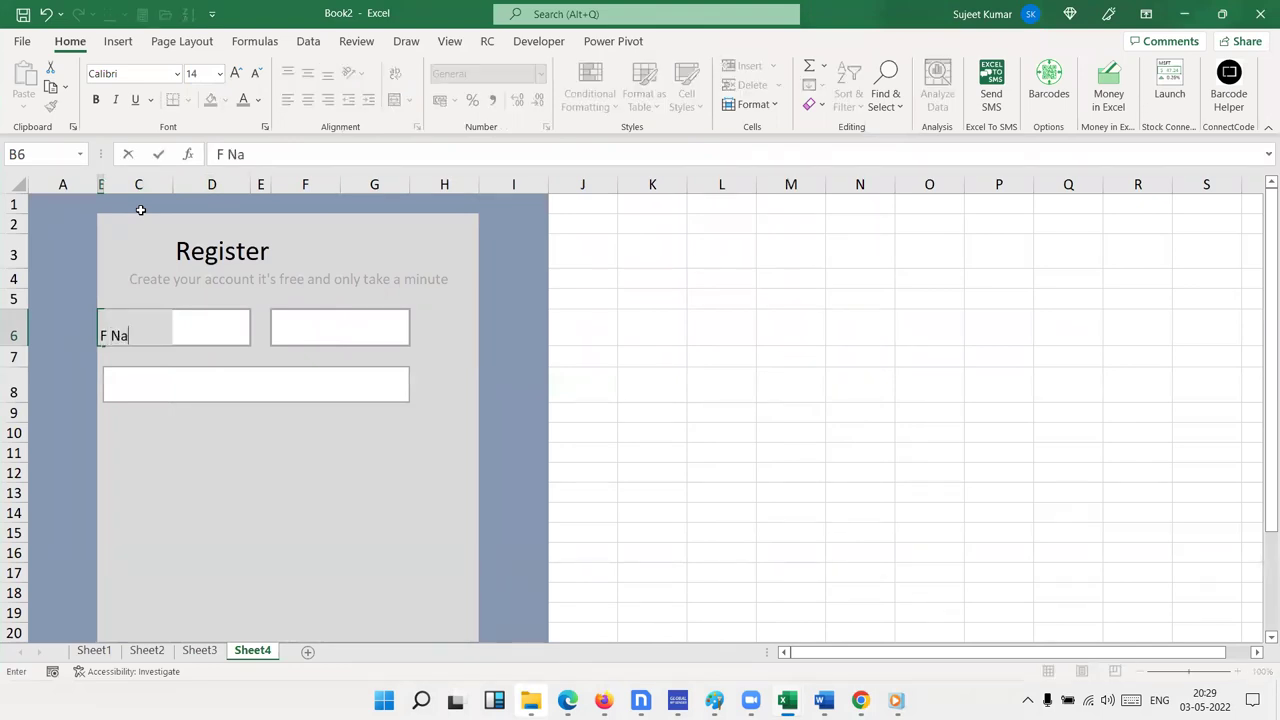
{"action": "key", "text": "Return"}
{"action": "key", "text": "Up"}
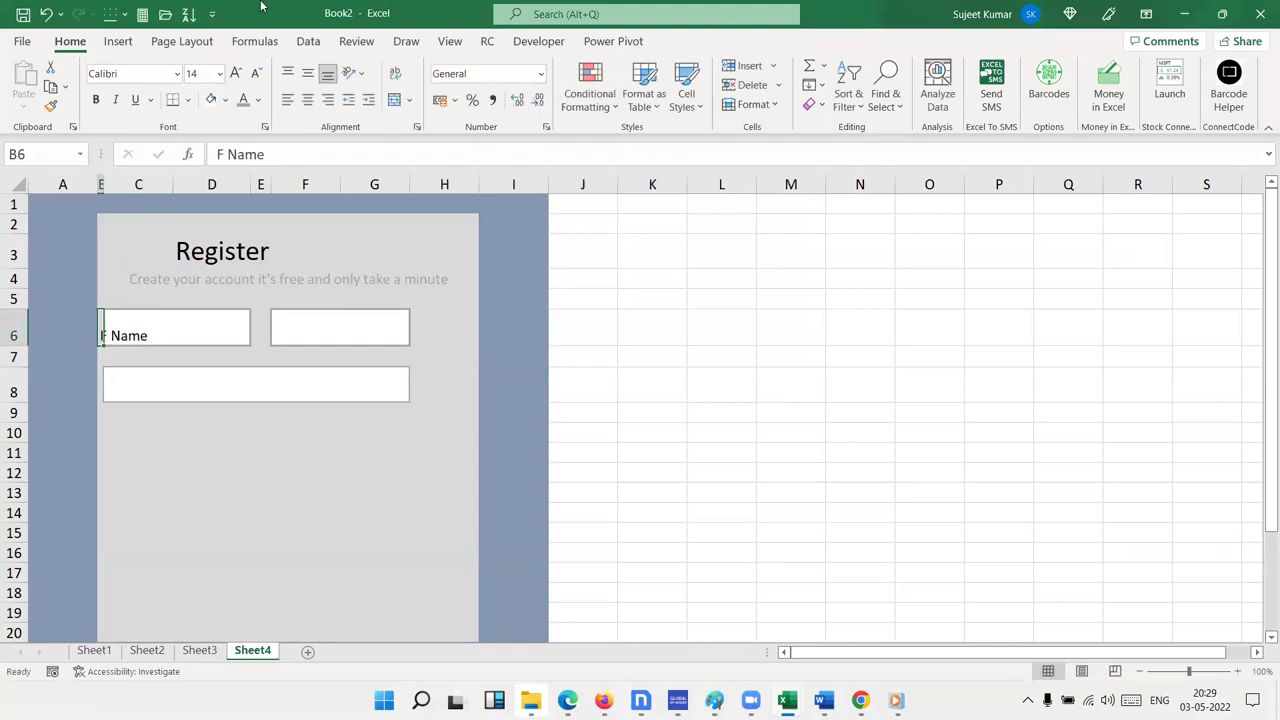
{"action": "left_click", "coordinate": [243, 102]}
{"action": "left_click", "coordinate": [308, 100]}
{"action": "left_click", "coordinate": [310, 75]}
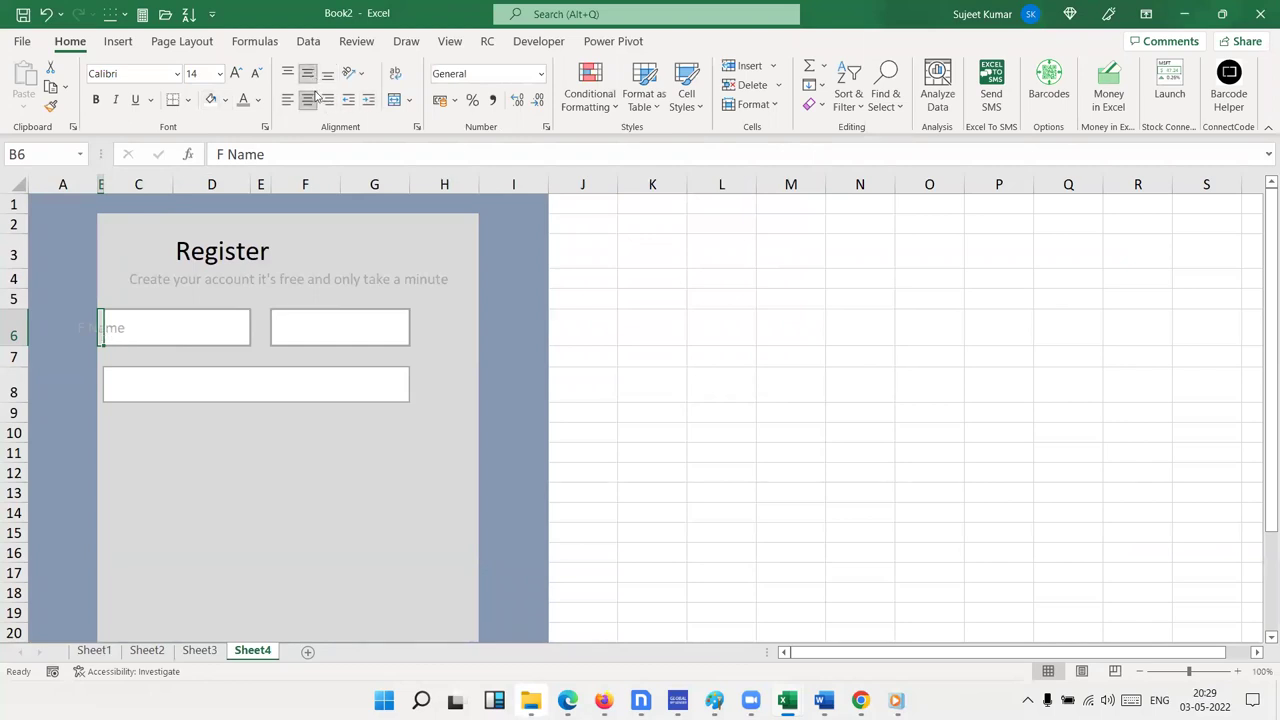
{"action": "left_click", "coordinate": [287, 100]}
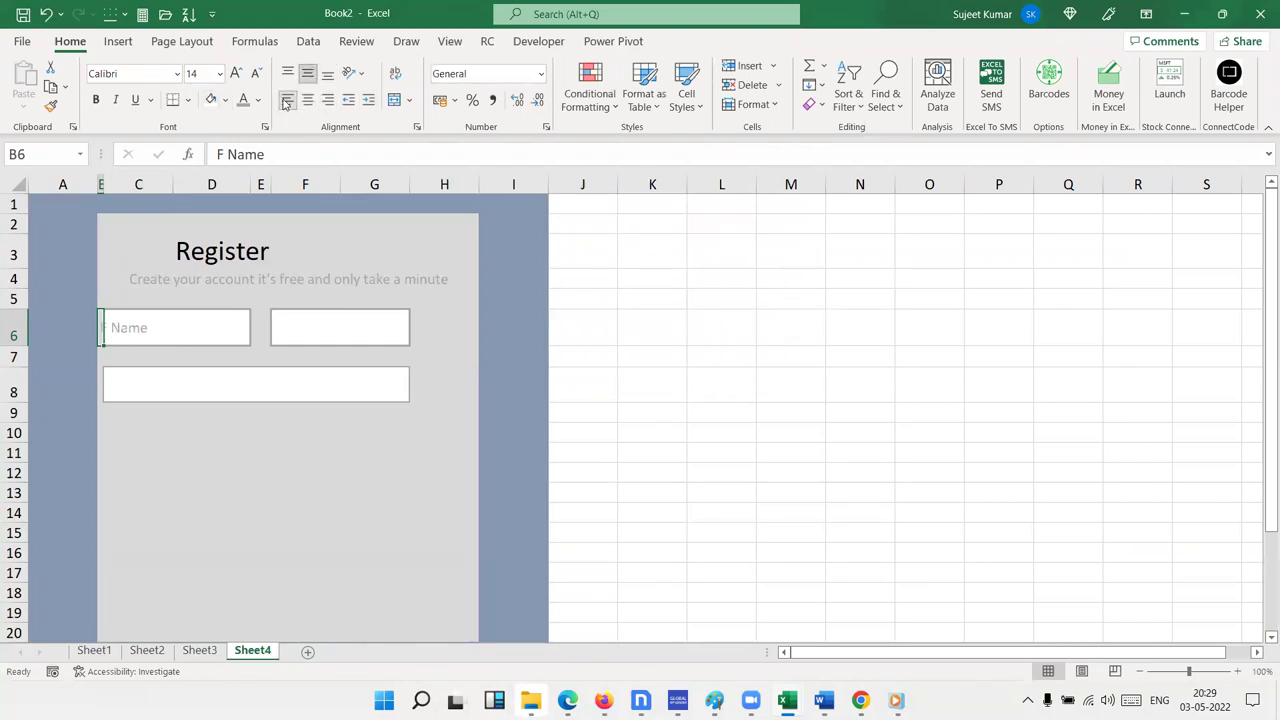
{"action": "left_click", "coordinate": [366, 104]}
{"action": "left_click", "coordinate": [366, 104]}
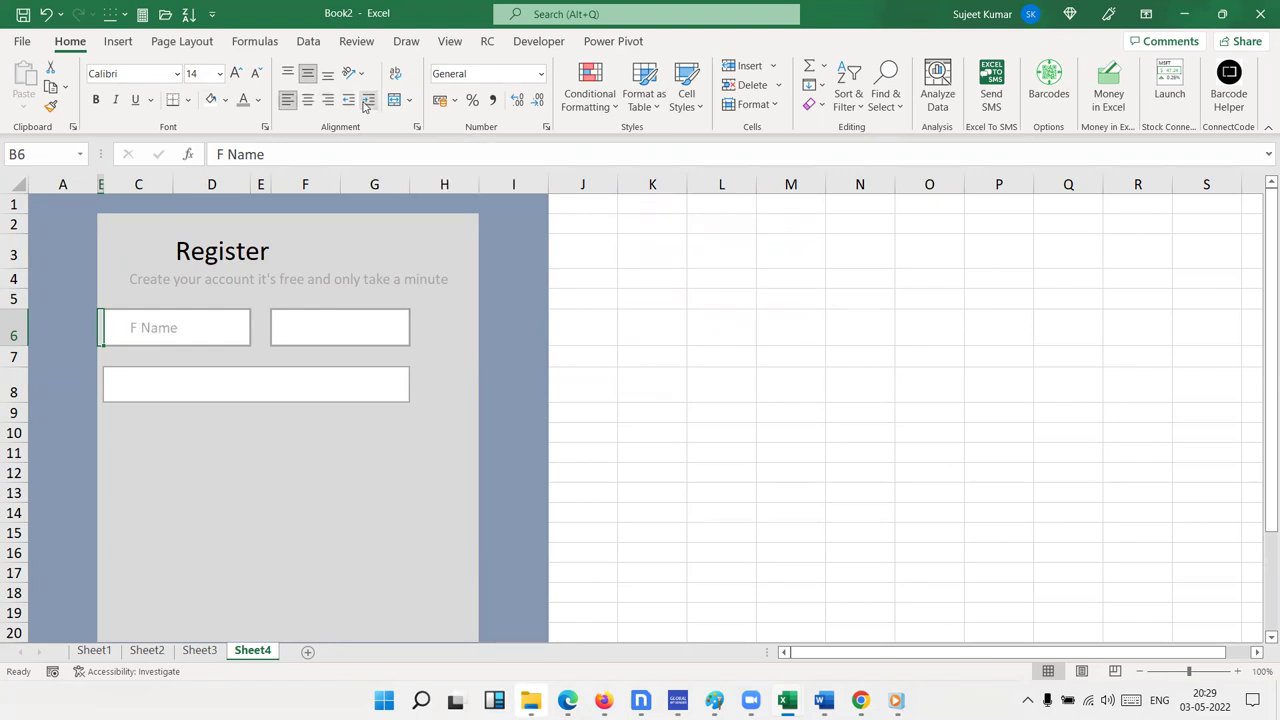
{"action": "left_click", "coordinate": [260, 327]}
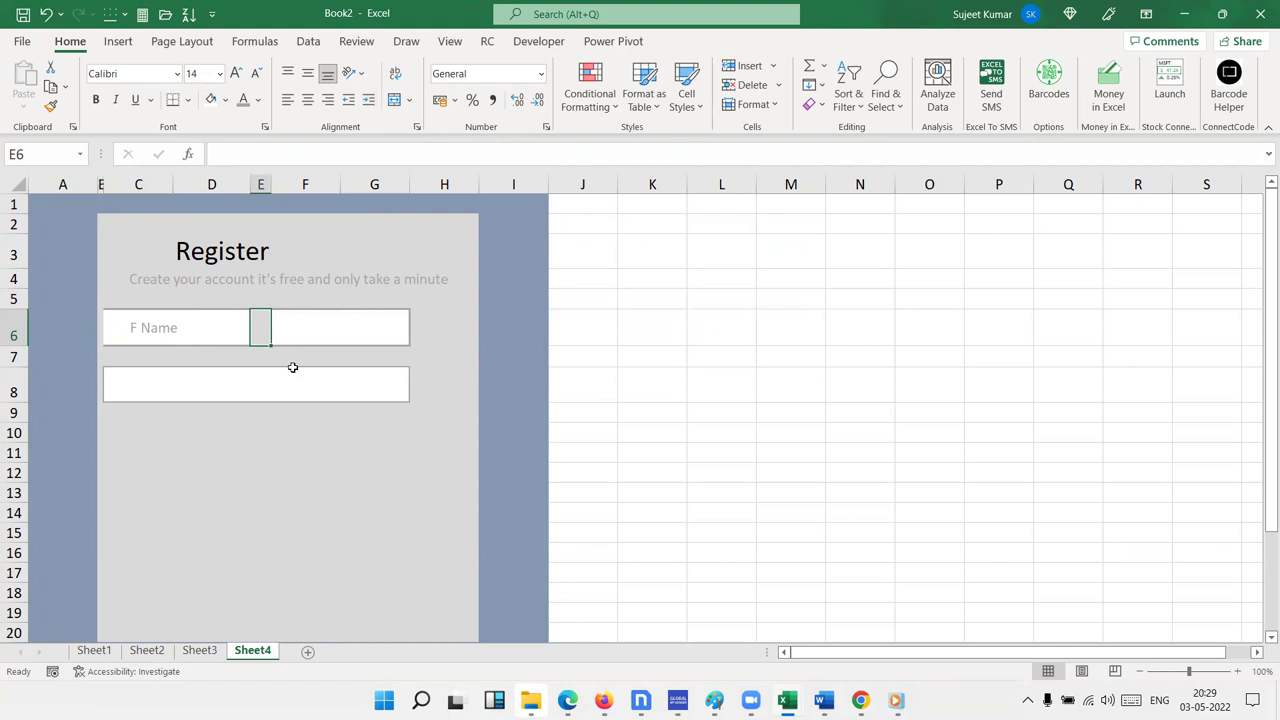
Insert a new blank column at E and narrow it to a thin gap.
{"action": "left_click", "coordinate": [260, 183]}
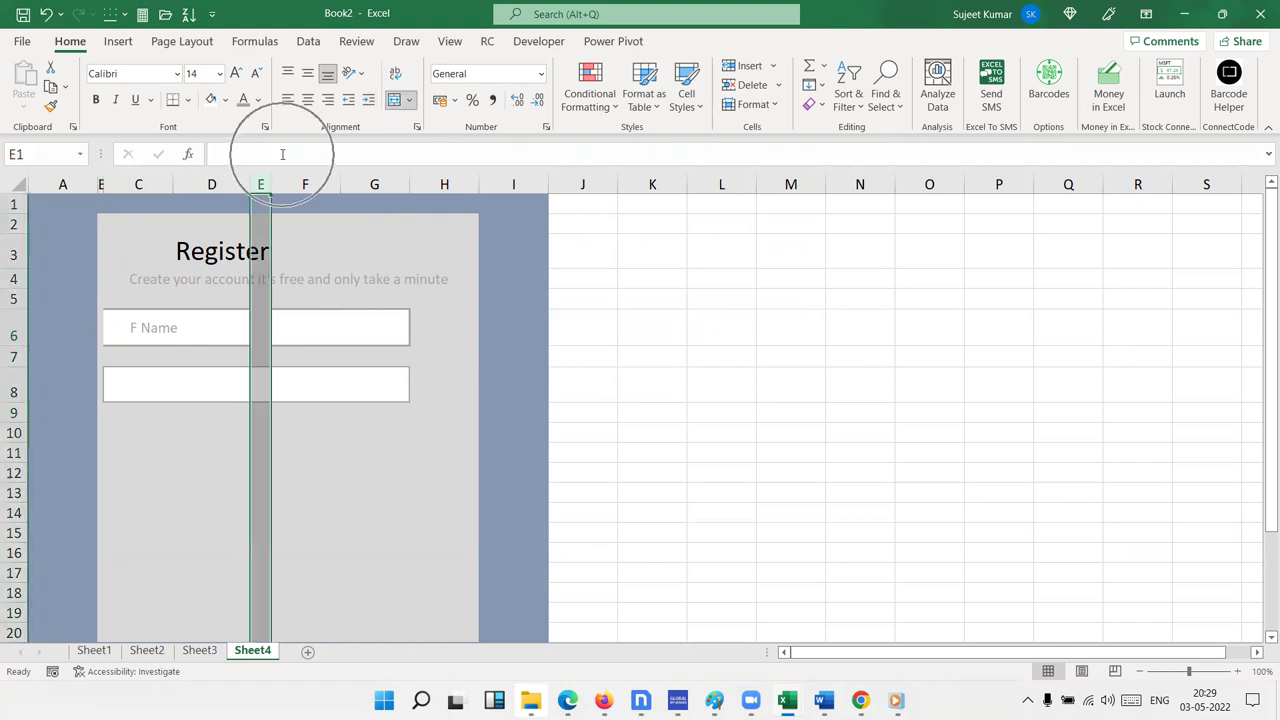
{"action": "key", "text": "ctrl+shift+equal"}
{"action": "left_click", "coordinate": [356, 380]}
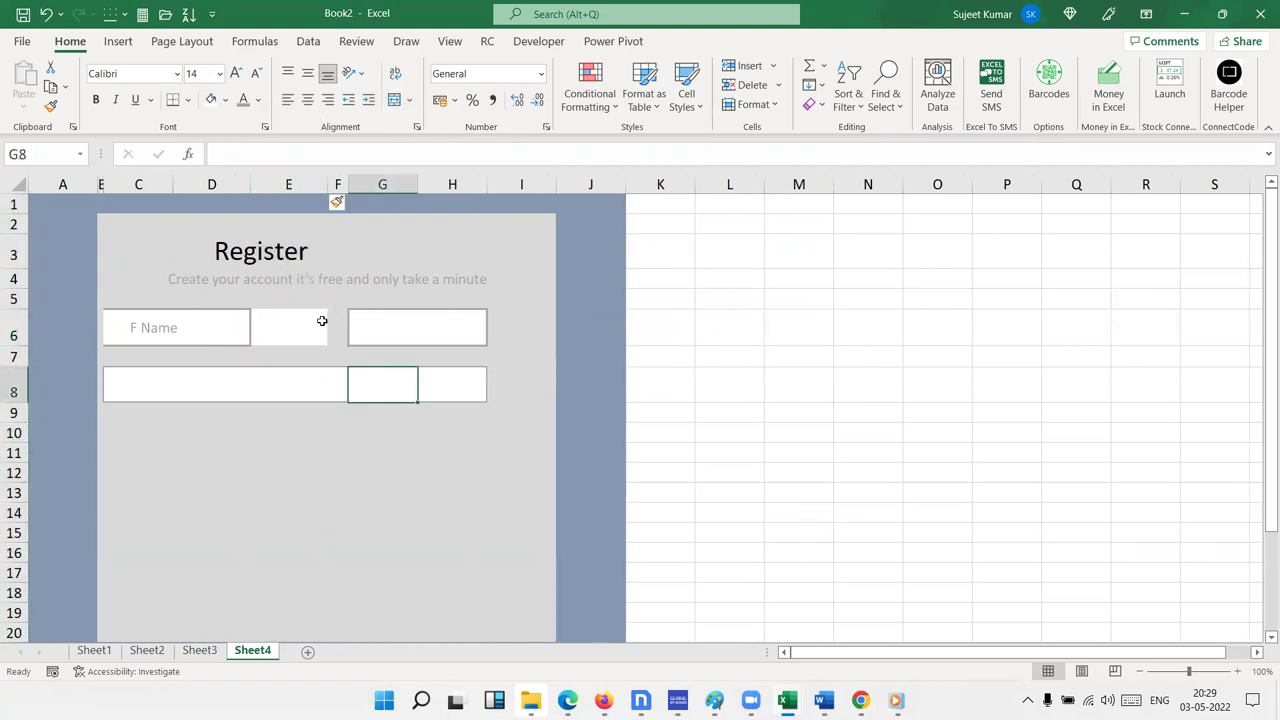
{"action": "left_click", "coordinate": [322, 327]}
{"action": "left_click_drag", "start_coordinate": [328, 186], "coordinate": [264, 206]}
Copy the name box formatting onto E6 and F6 with Format Painter, then narrow column F.
{"action": "left_click", "coordinate": [276, 318]}
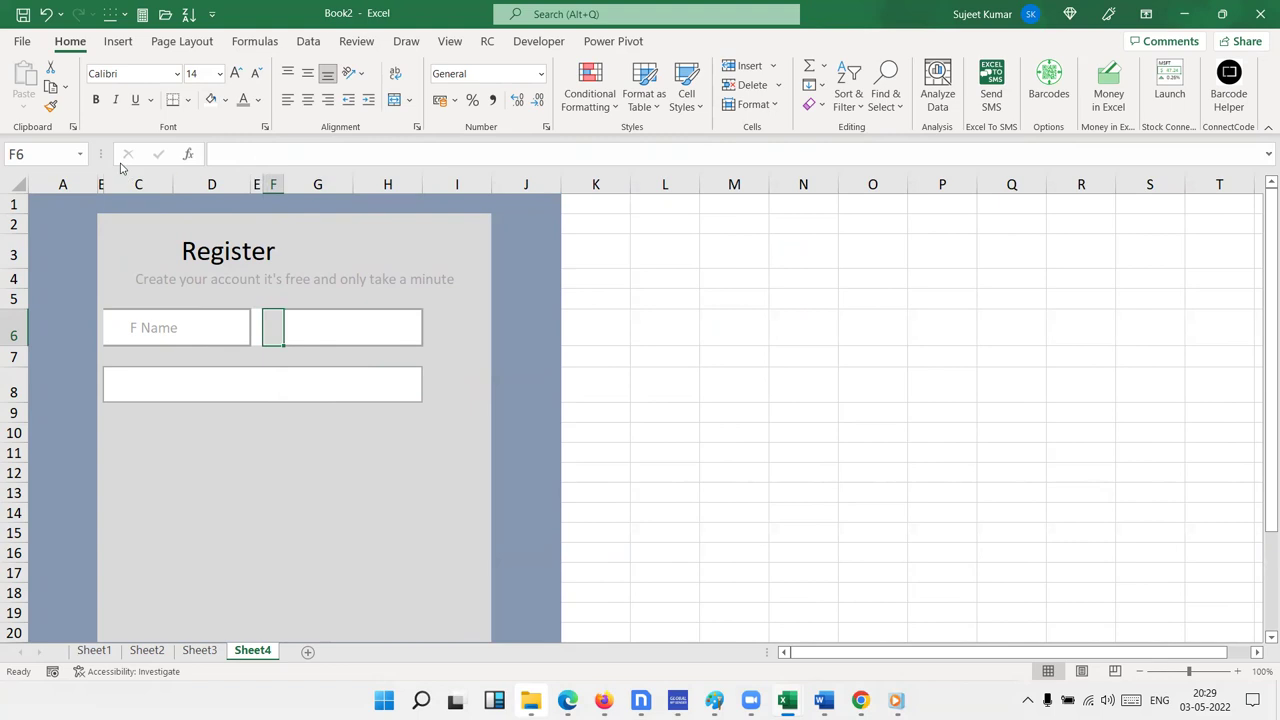
{"action": "left_click", "coordinate": [52, 106]}
{"action": "left_click", "coordinate": [257, 327]}
{"action": "left_click", "coordinate": [562, 377]}
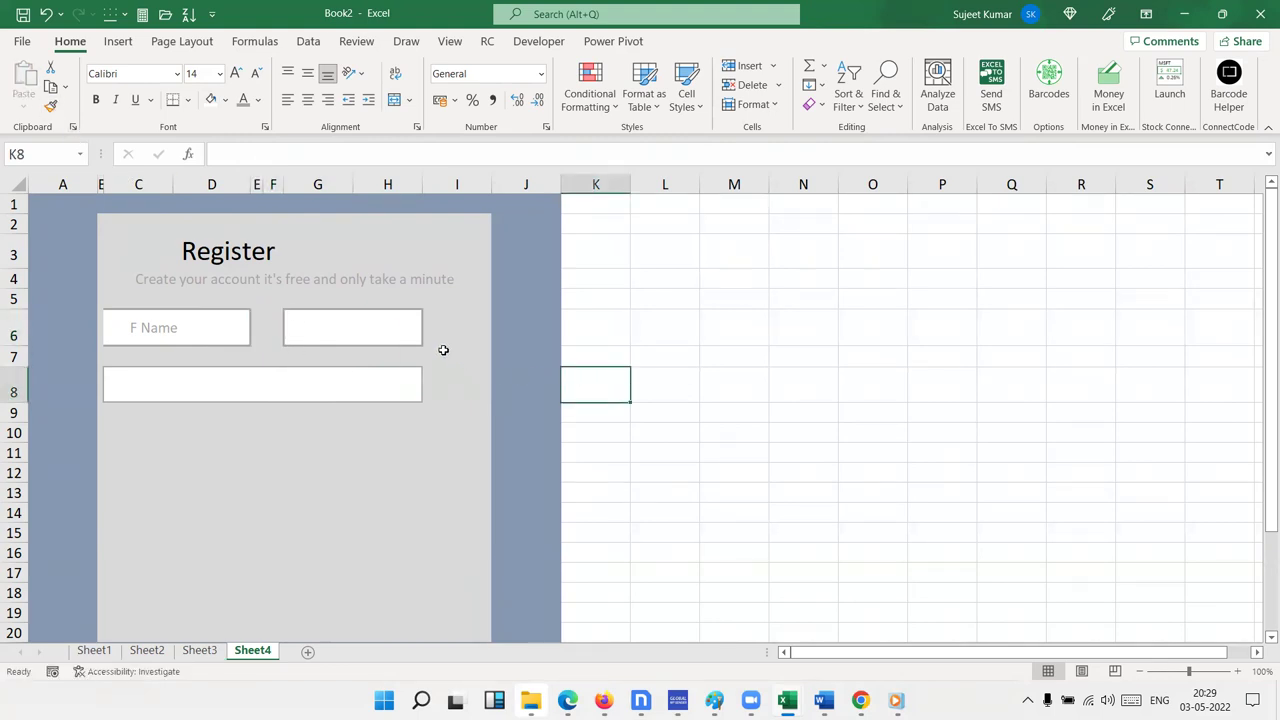
{"action": "left_click", "coordinate": [281, 331]}
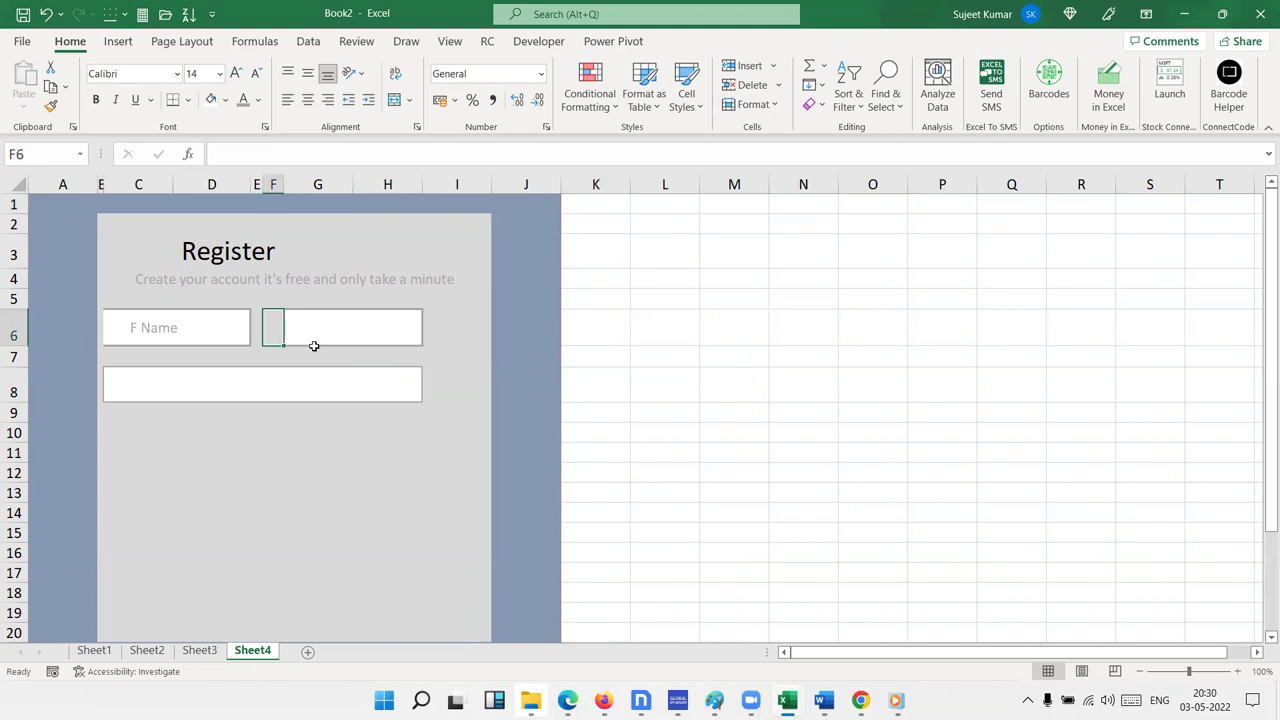
{"action": "left_click_drag", "start_coordinate": [285, 186], "coordinate": [275, 188]}
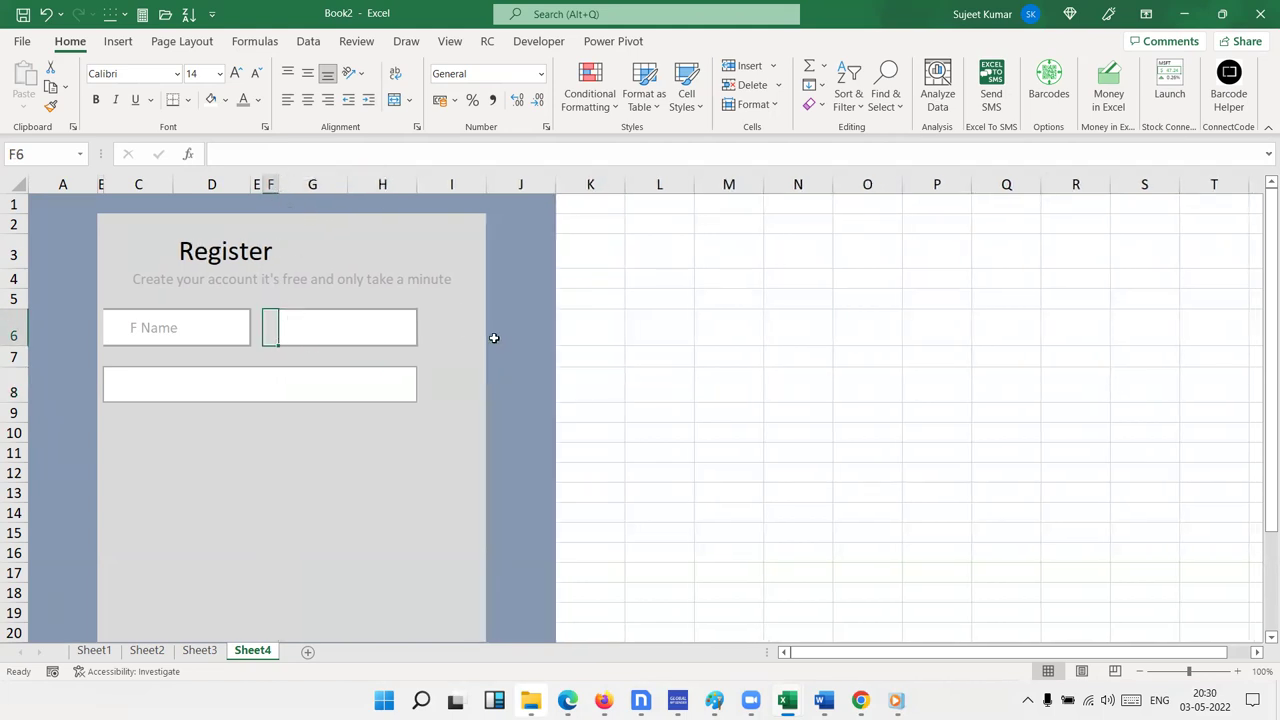
Enter 'Last Name' in F6 as a light grey, left-aligned, indented placeholder.
{"action": "type", "text": "Last"}
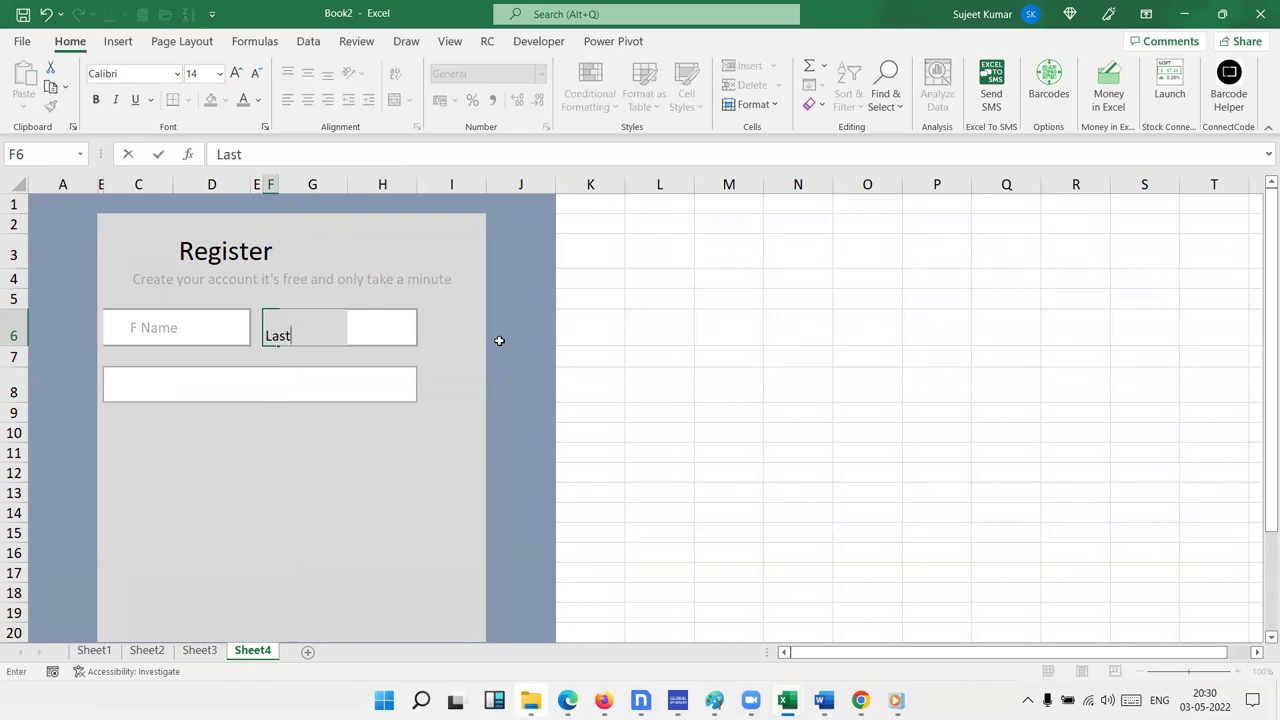
{"action": "type", "text": " Name"}
{"action": "key", "text": "Return"}
{"action": "key", "text": "Up"}
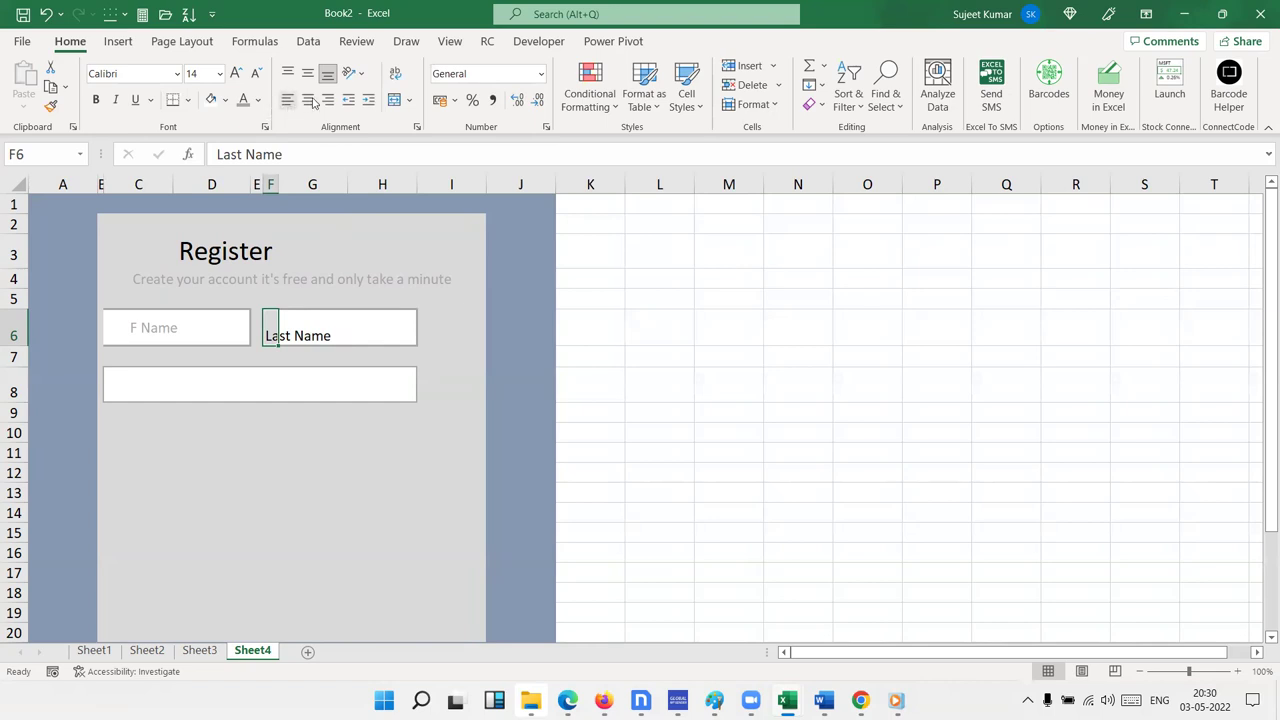
{"action": "left_click", "coordinate": [308, 100]}
{"action": "left_click", "coordinate": [307, 73]}
{"action": "left_click", "coordinate": [243, 100]}
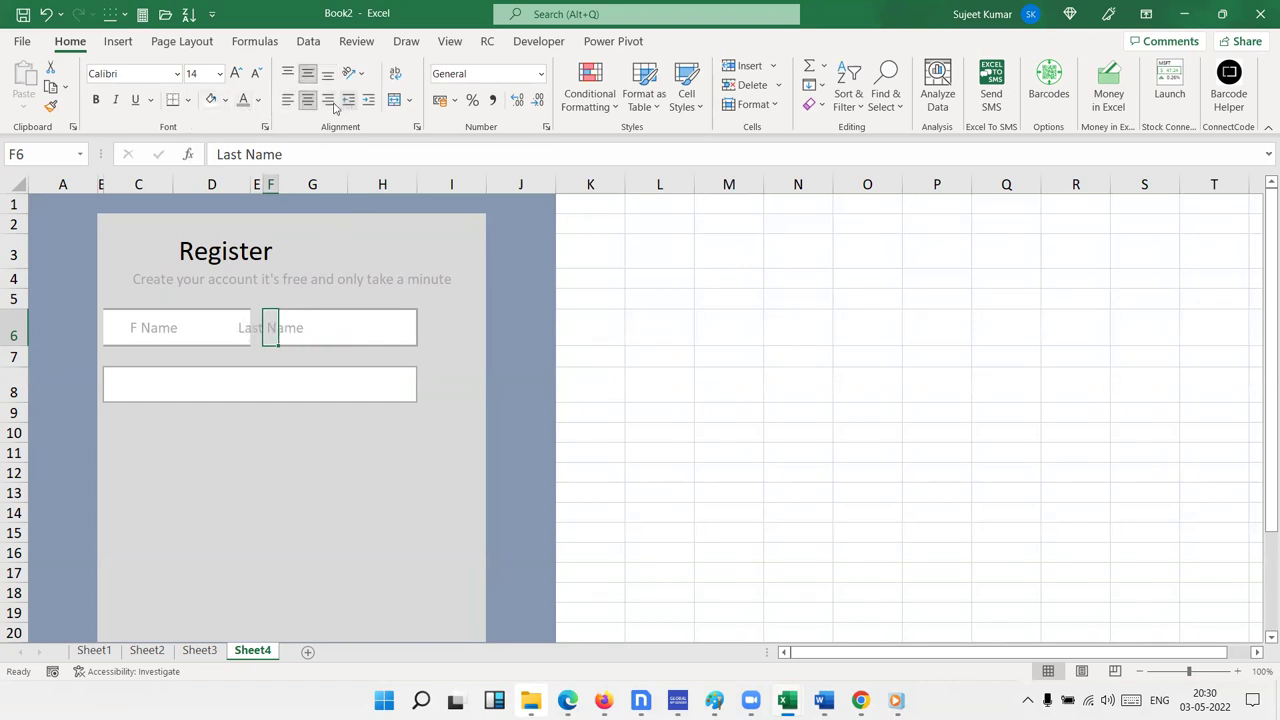
{"action": "left_click", "coordinate": [287, 100]}
{"action": "left_click", "coordinate": [369, 101]}
{"action": "left_click", "coordinate": [369, 101]}
{"action": "left_click", "coordinate": [369, 101]}
Type 'Email ID' into cell B8 of the email box.
{"action": "left_click", "coordinate": [251, 431]}
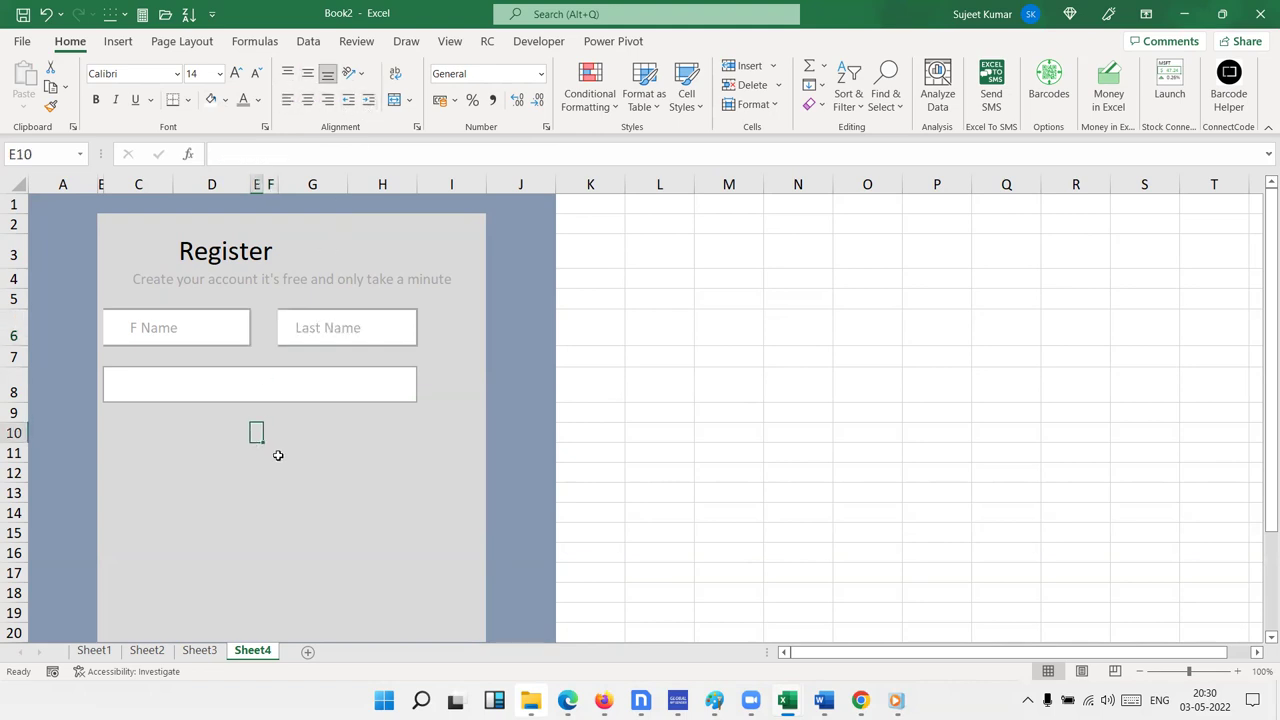
{"action": "left_click", "coordinate": [132, 381]}
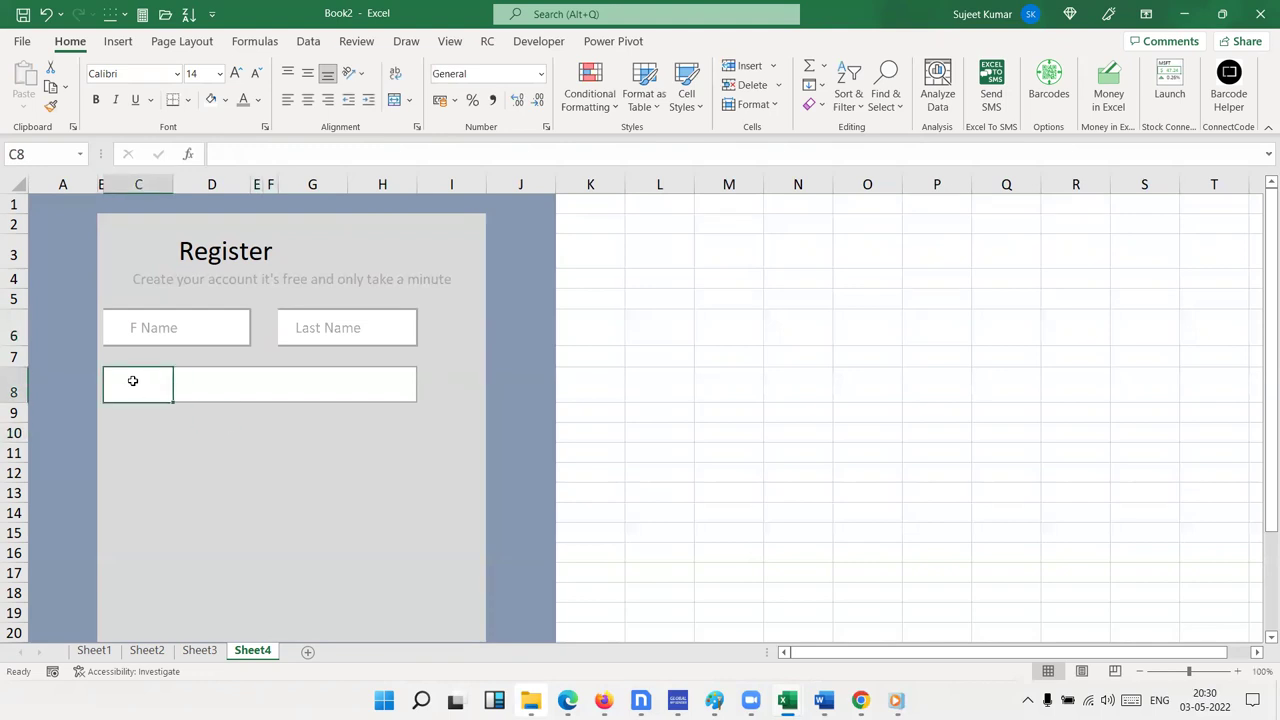
{"action": "key", "text": "Left"}
{"action": "type", "text": "Email ID"}
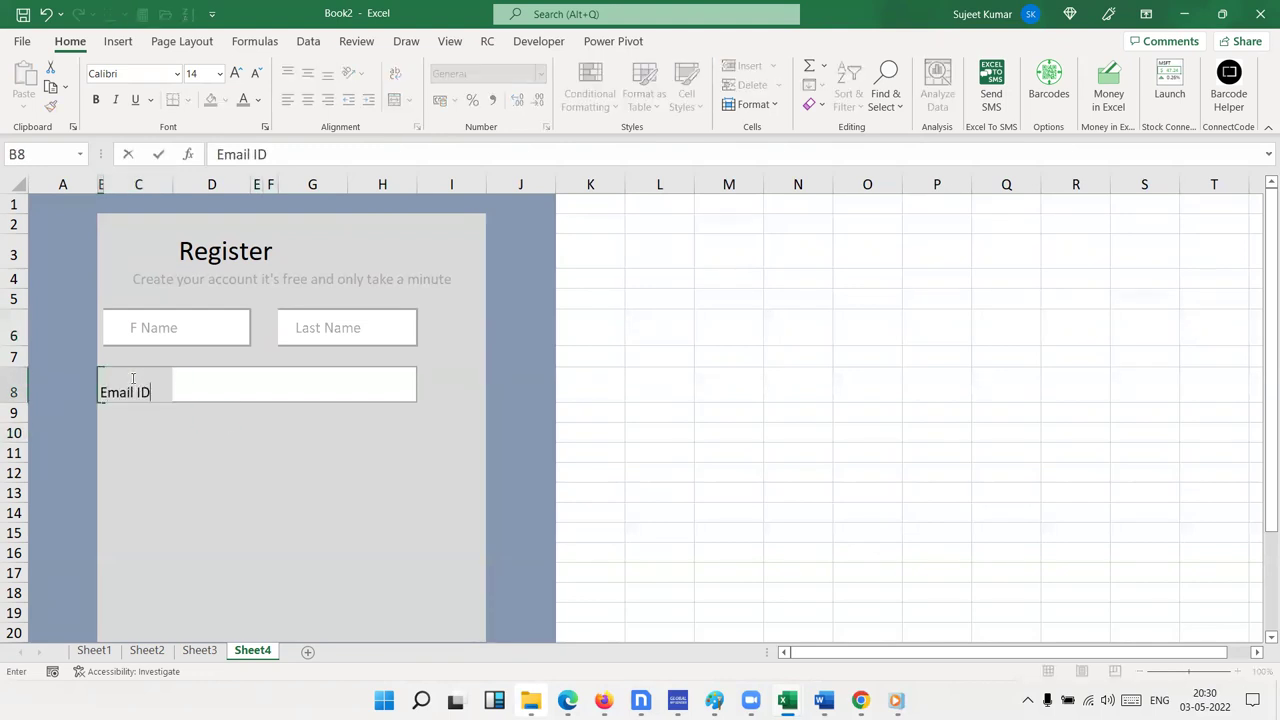
{"action": "key", "text": "ctrl+Return"}
Make the Email ID placeholder light grey, left-aligned and indented three steps.
{"action": "left_click", "coordinate": [308, 100]}
{"action": "left_click", "coordinate": [308, 73]}
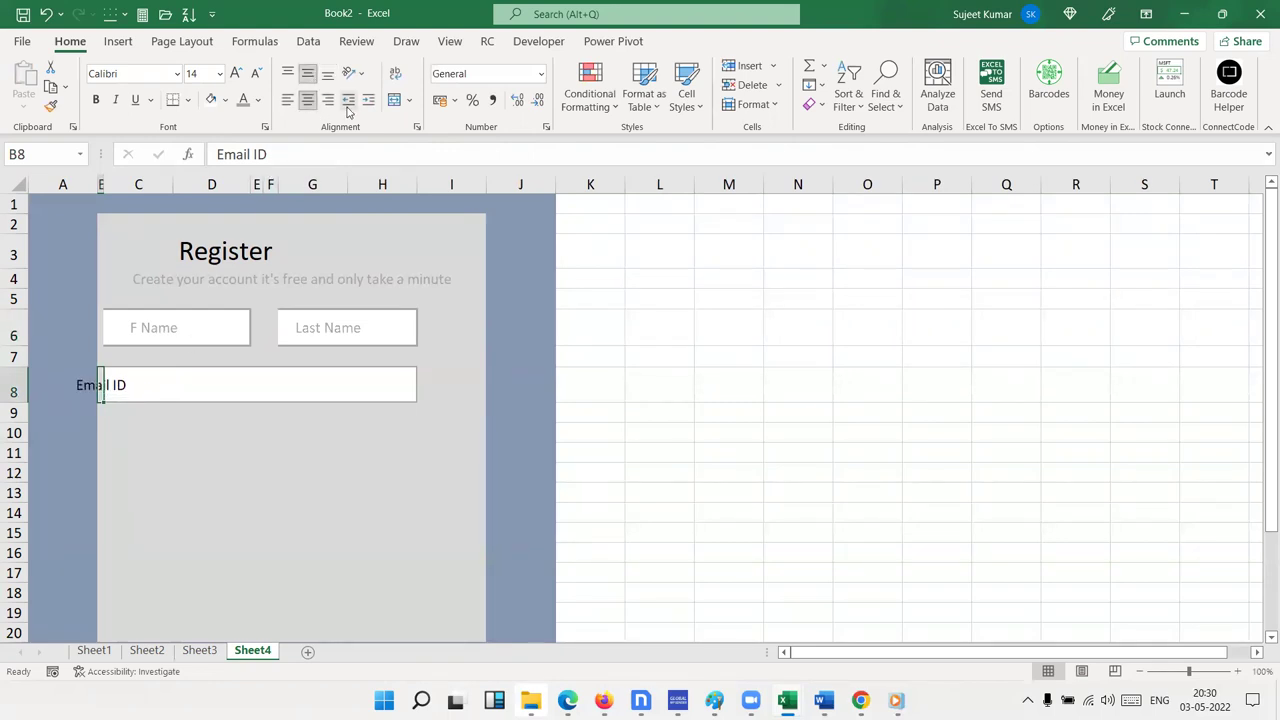
{"action": "left_click", "coordinate": [287, 101]}
{"action": "left_click", "coordinate": [242, 99]}
{"action": "left_click", "coordinate": [368, 100]}
{"action": "left_click", "coordinate": [368, 100]}
{"action": "left_click", "coordinate": [368, 100]}
{"action": "left_click", "coordinate": [319, 610]}
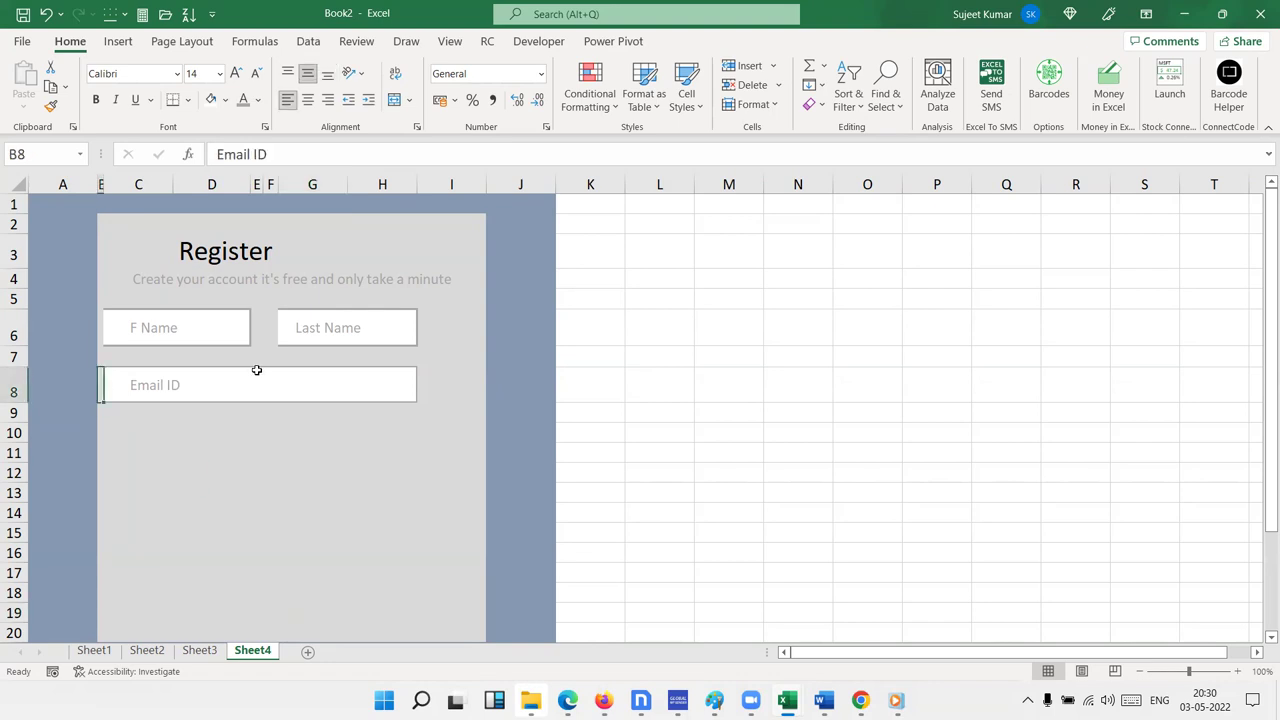
{"action": "left_click", "coordinate": [317, 477]}
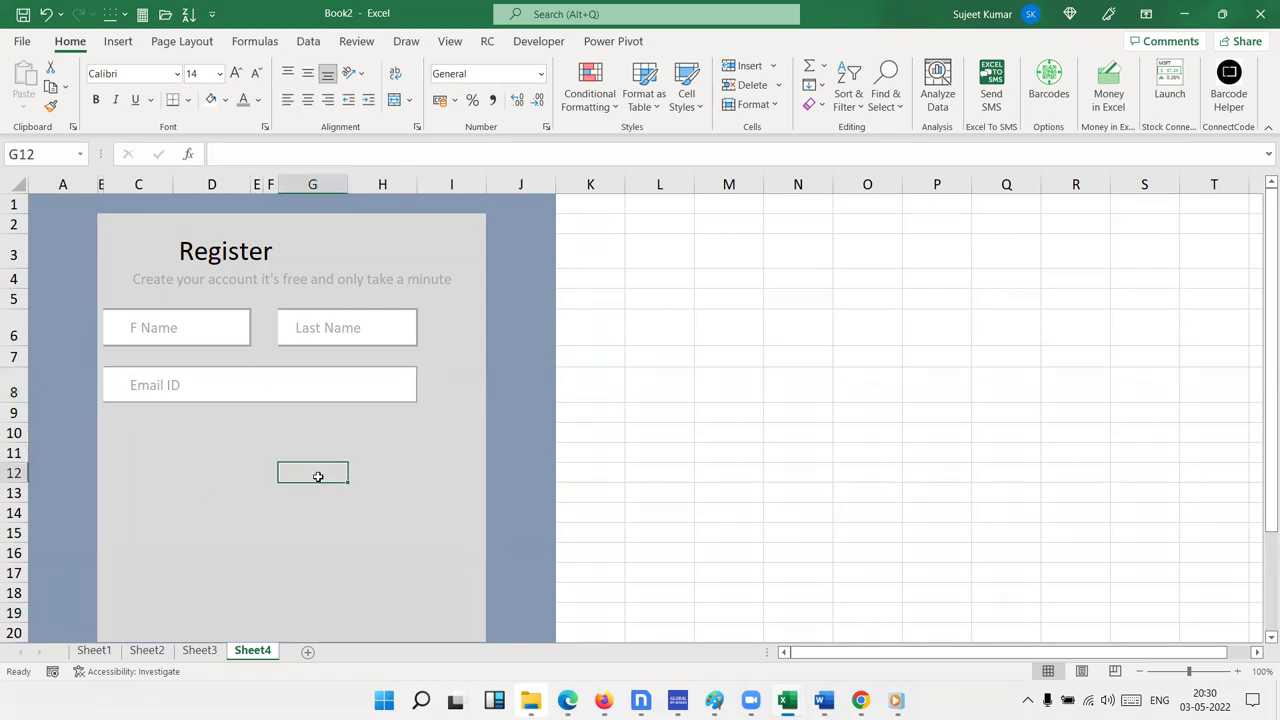
Center and middle-align the F Name, Last Name and Email ID boxes together.
{"action": "left_click", "coordinate": [170, 335]}
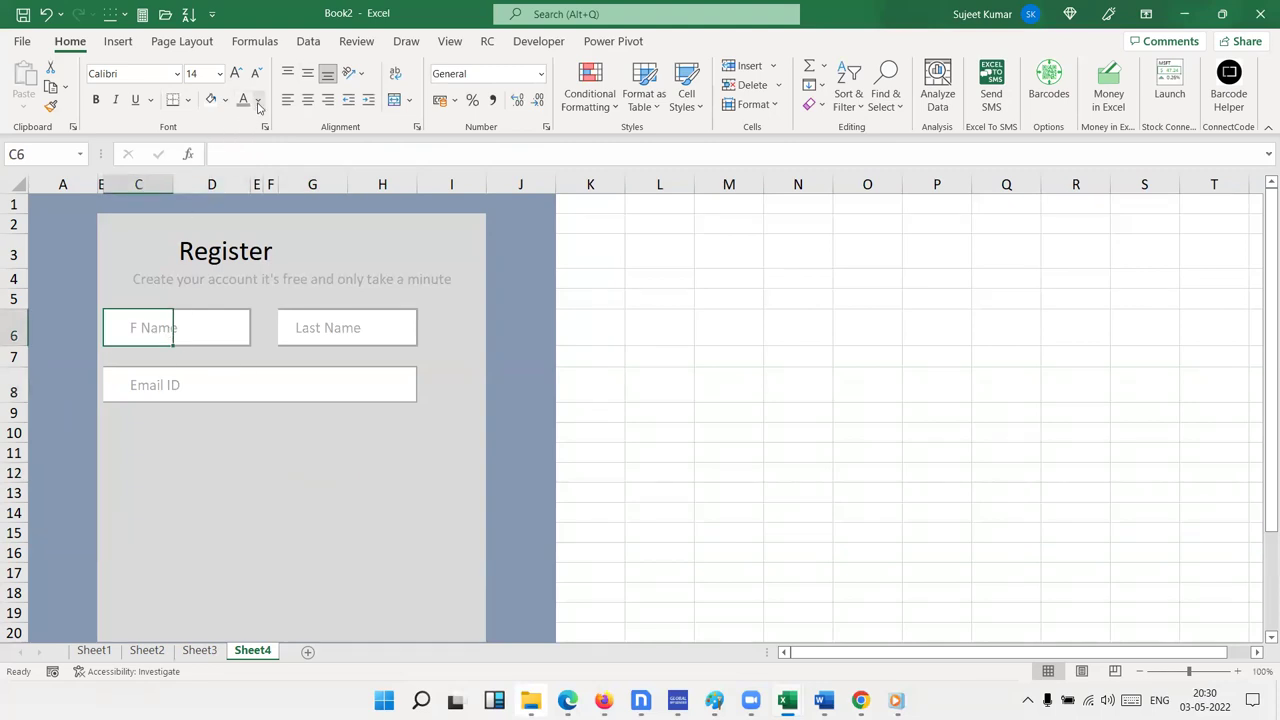
{"action": "left_click", "coordinate": [322, 331]}
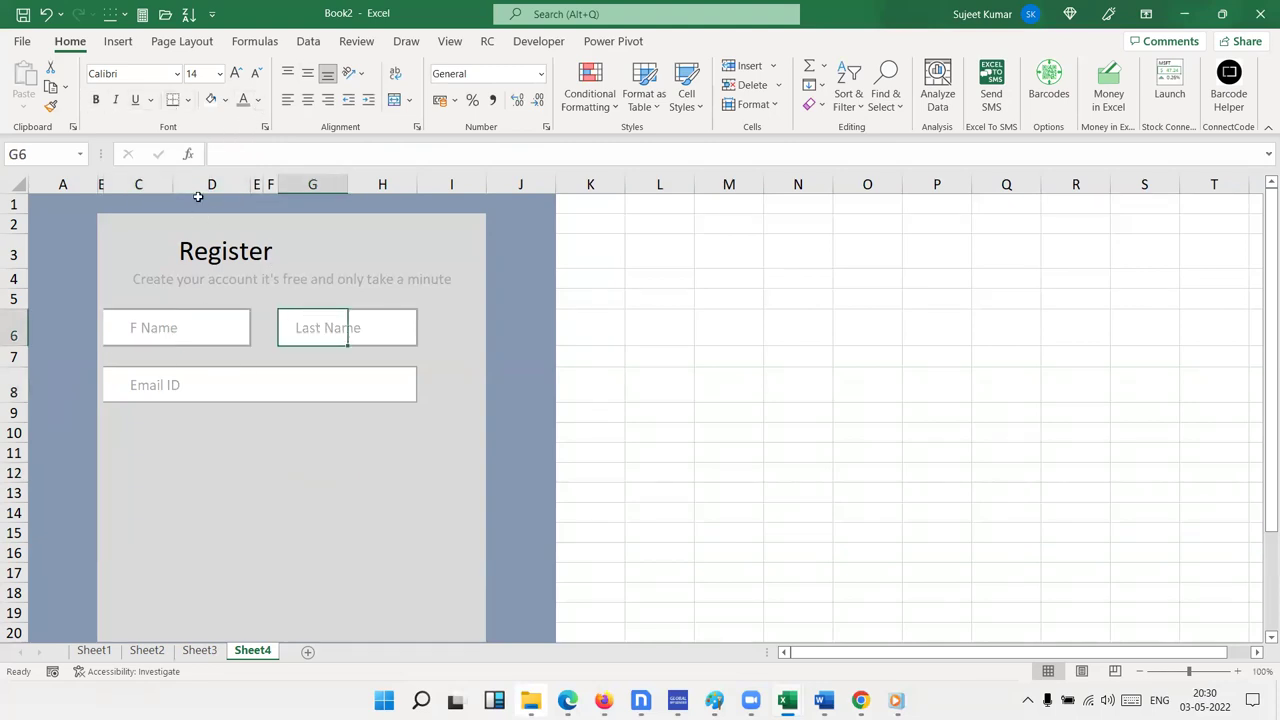
{"action": "left_click", "coordinate": [150, 385]}
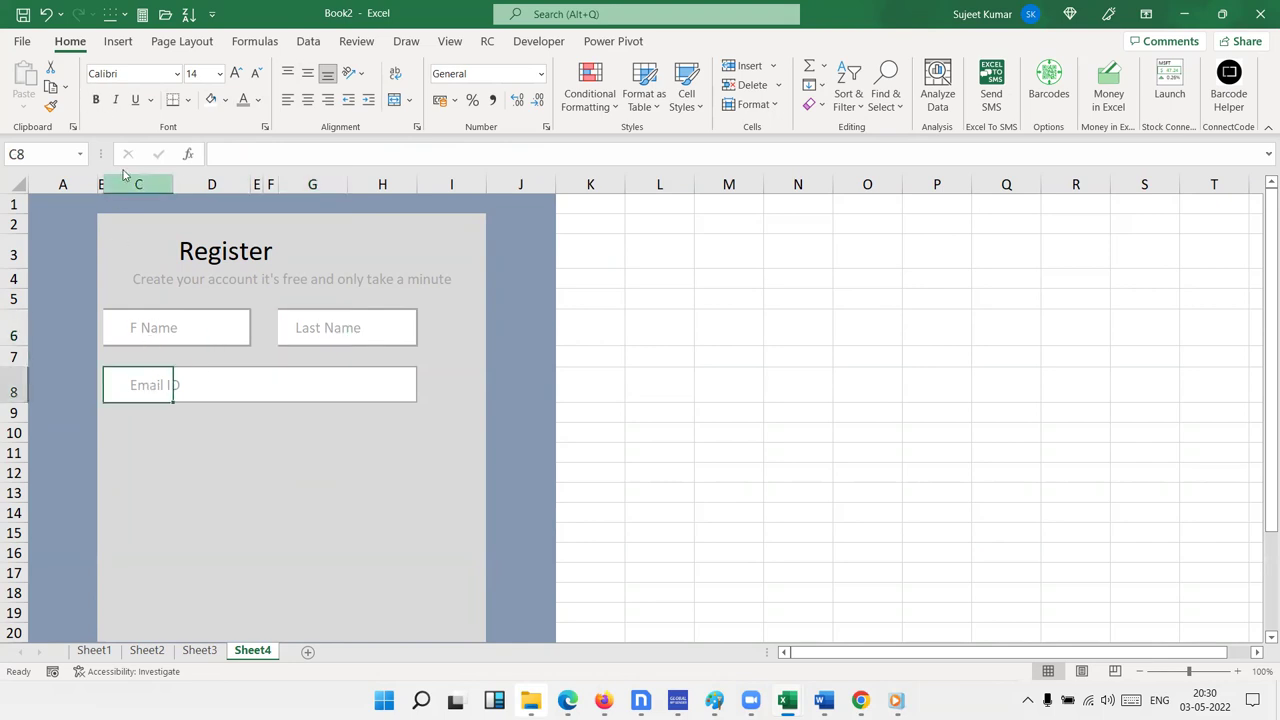
{"action": "left_click", "coordinate": [148, 325], "text": "ctrl"}
{"action": "left_click", "coordinate": [311, 327], "text": "ctrl"}
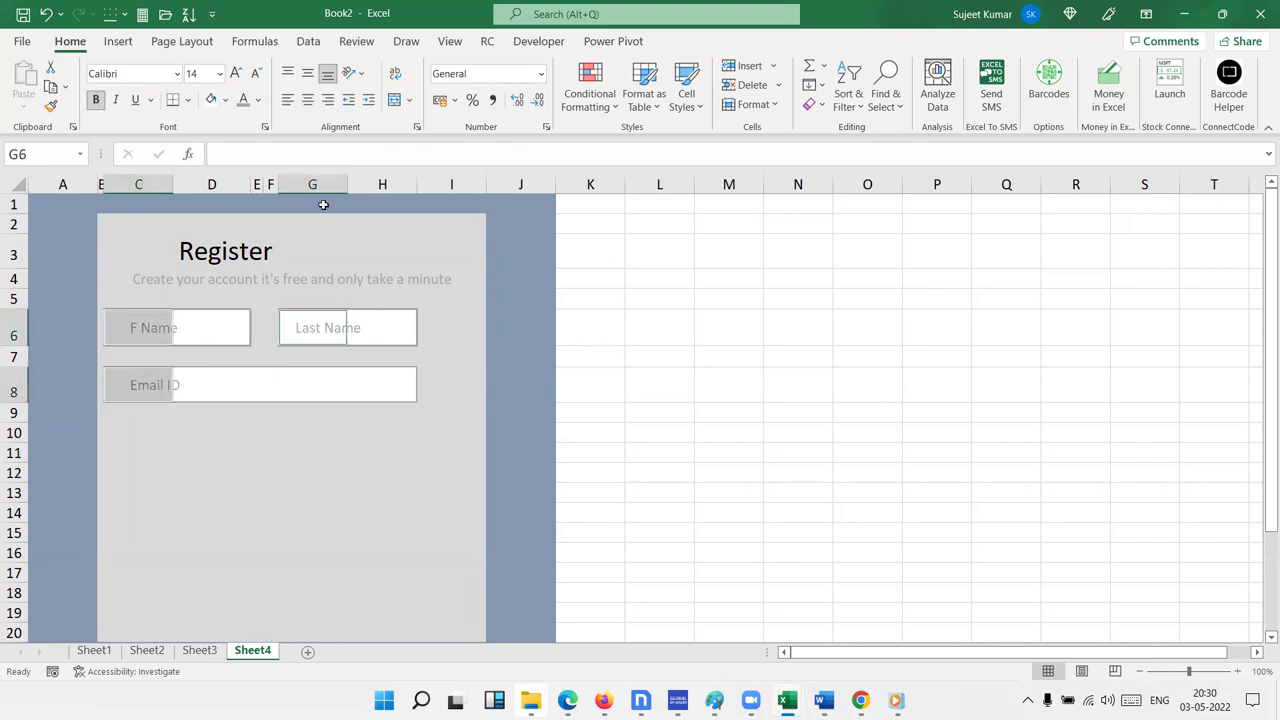
{"action": "left_click", "coordinate": [308, 100]}
{"action": "left_click", "coordinate": [307, 76]}
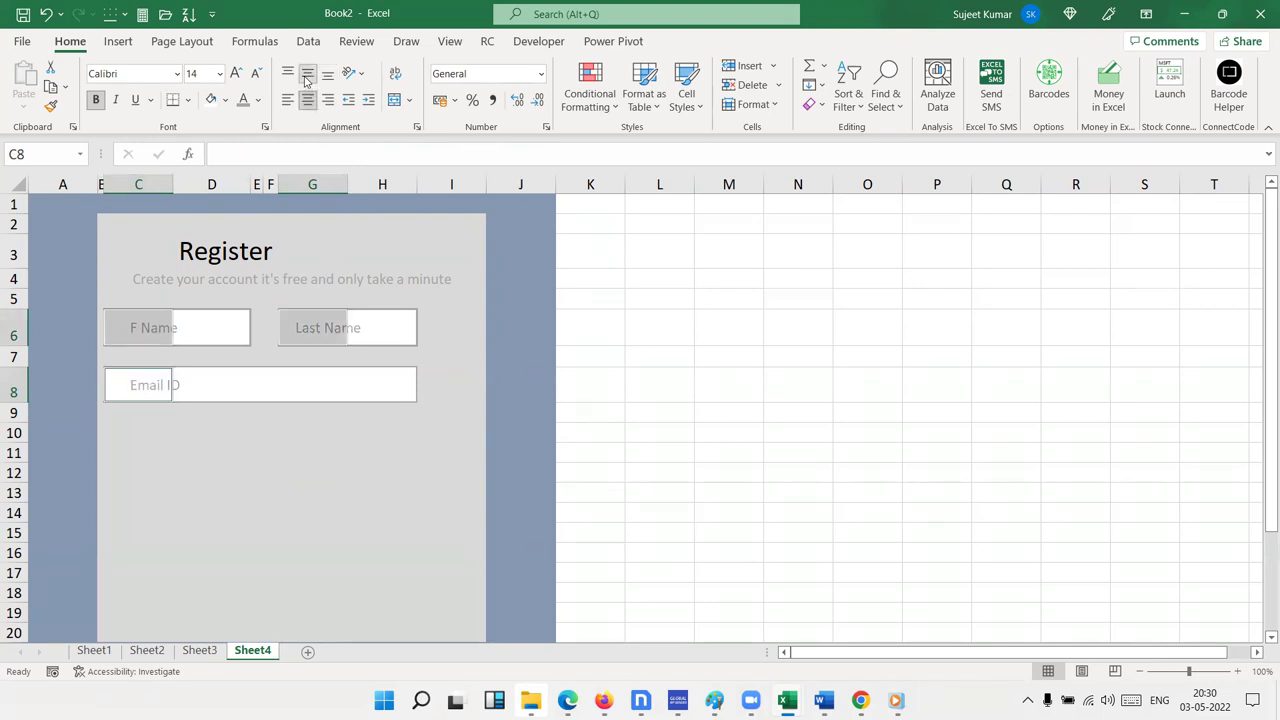
{"action": "left_click", "coordinate": [345, 486]}
Test the first-name box with 'Puja' twice, deleting it to restore the placeholder.
{"action": "left_click", "coordinate": [155, 336]}
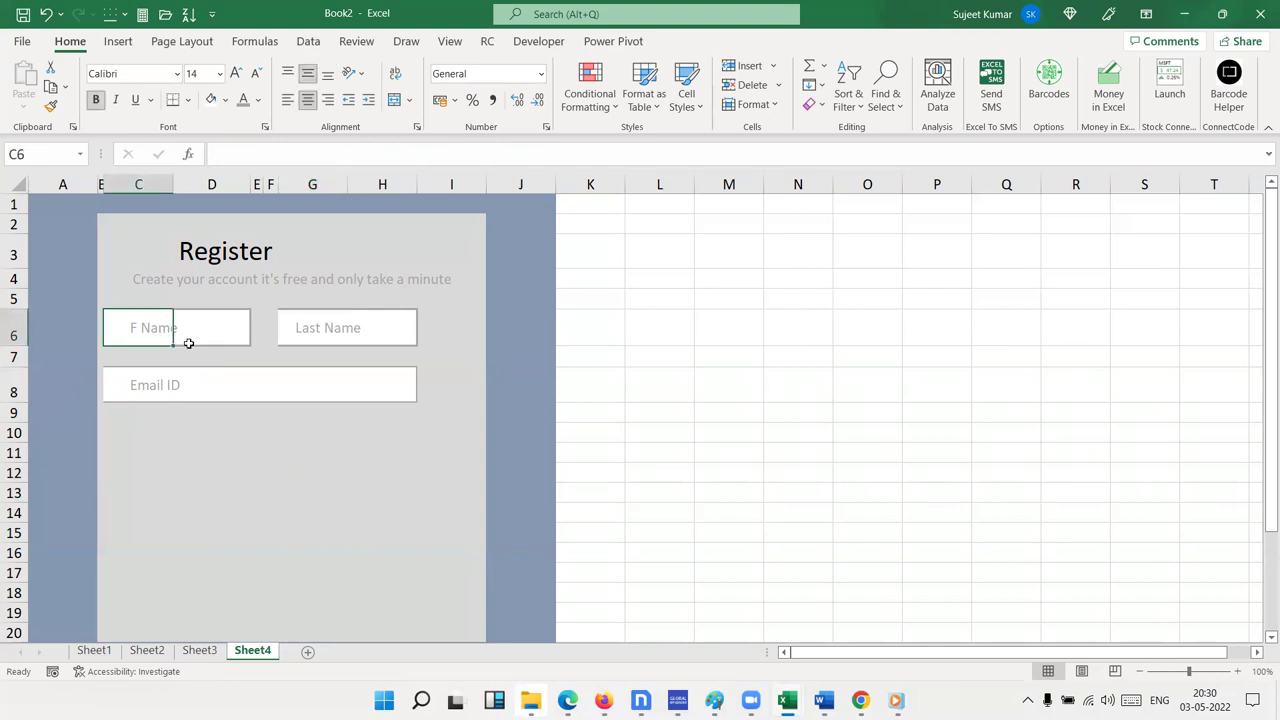
{"action": "type", "text": "Puja"}
{"action": "key", "text": "Return"}
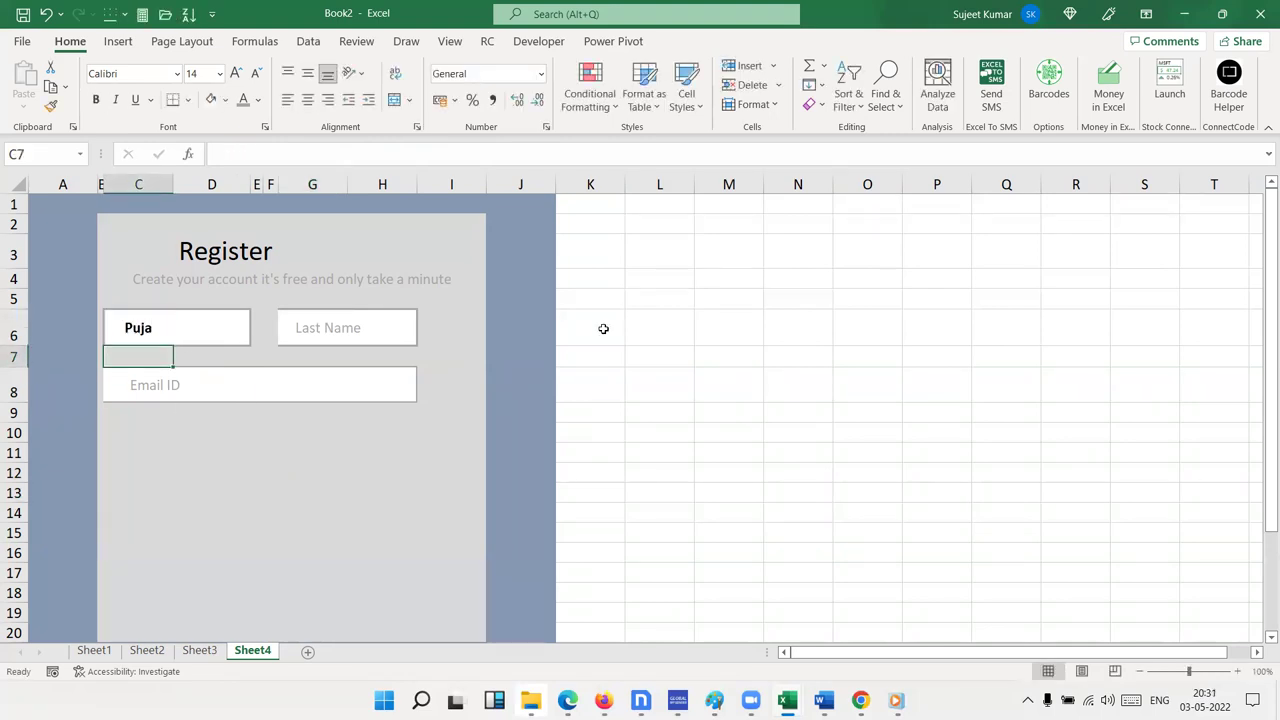
{"action": "key", "text": "Up"}
{"action": "key", "text": "Delete"}
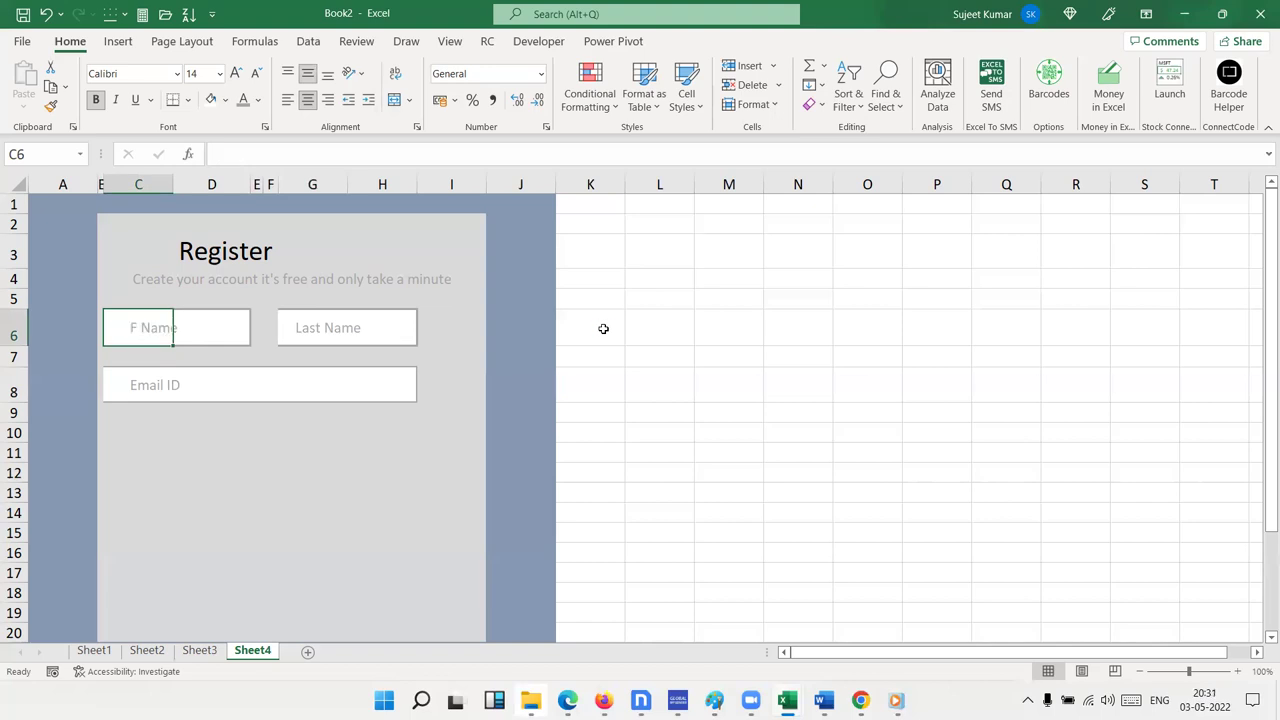
{"action": "type", "text": "Puja"}
{"action": "key", "text": "Return"}
{"action": "key", "text": "Up"}
{"action": "key", "text": "Delete"}
Test the Last Name box with a sample surname, then delete it.
{"action": "key", "text": "Right"}
{"action": "key", "text": "Right"}
{"action": "key", "text": "Right"}
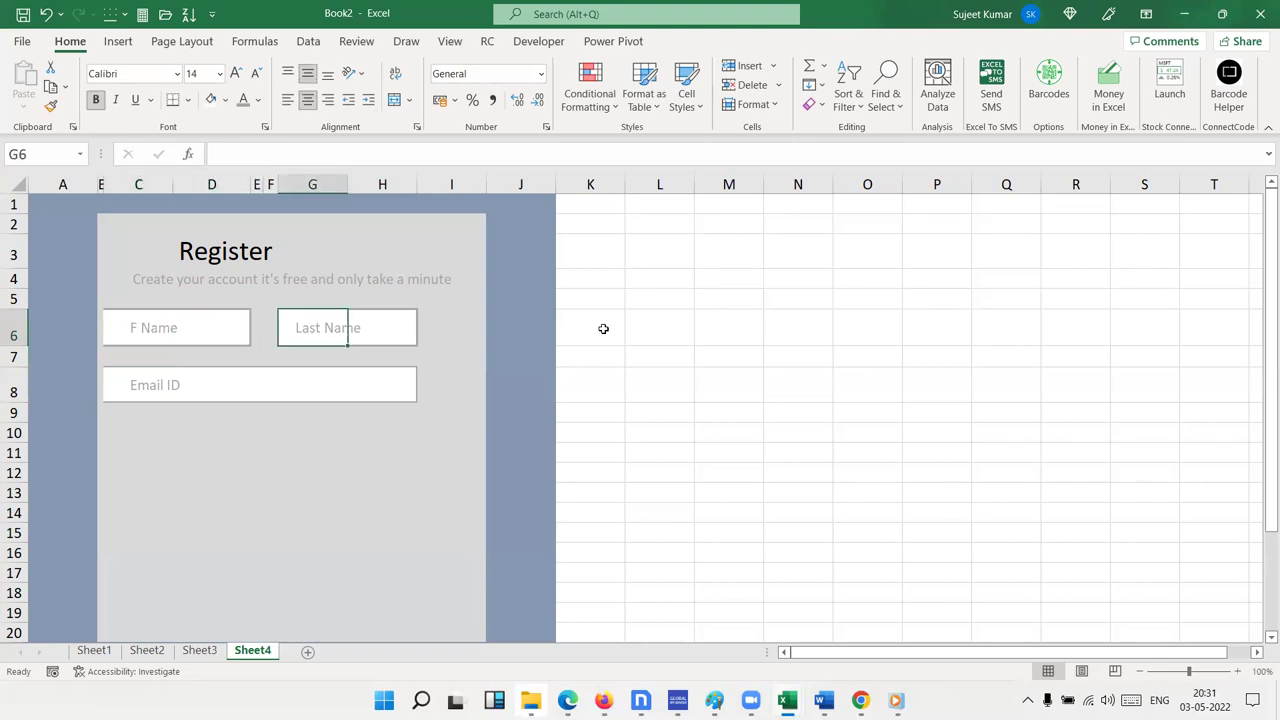
{"action": "type", "text": "Singh\\"}
{"action": "key", "text": "Return"}
{"action": "key", "text": "Up"}
{"action": "key", "text": "Delete"}
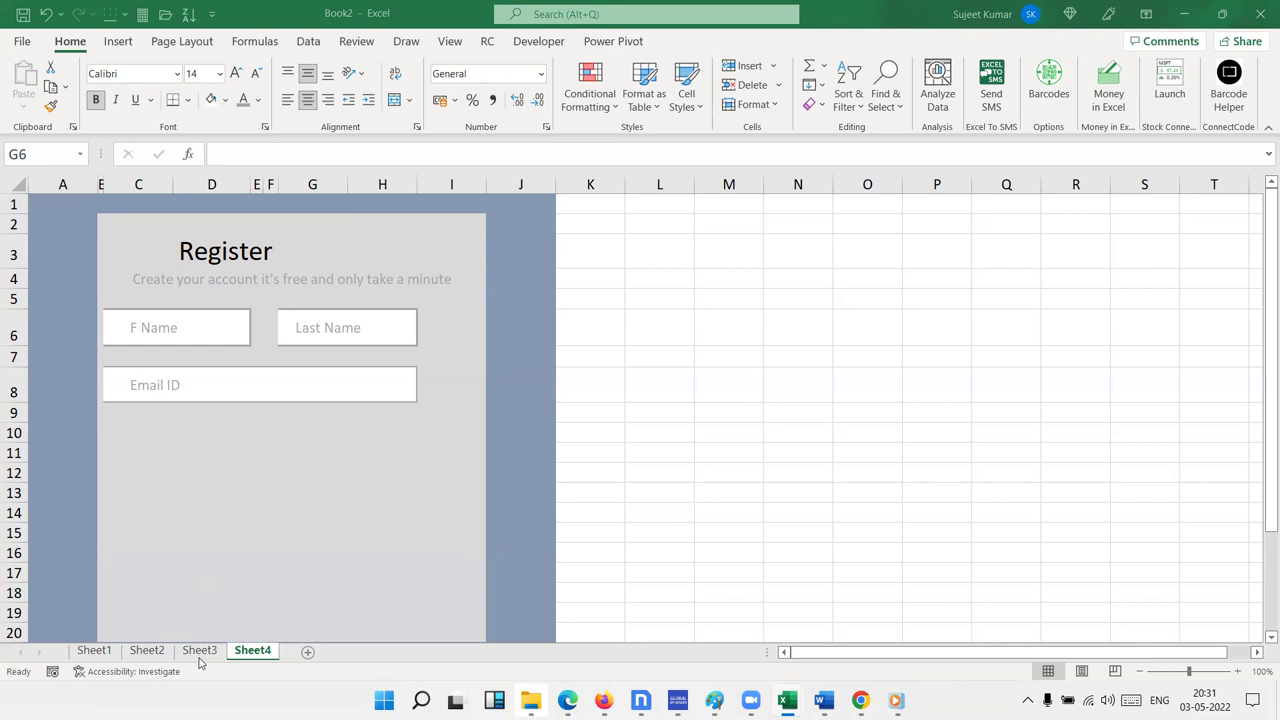
{"action": "scroll", "coordinate": [250, 458], "scroll_direction": "down", "scroll_amount": 3}
{"action": "scroll", "coordinate": [250, 458], "scroll_direction": "up", "scroll_amount": 3}
Look through Sheet3, Sheet2 and Sheet1, then add a new blank worksheet, Sheet5.
{"action": "left_click", "coordinate": [200, 651]}
{"action": "left_click", "coordinate": [147, 651]}
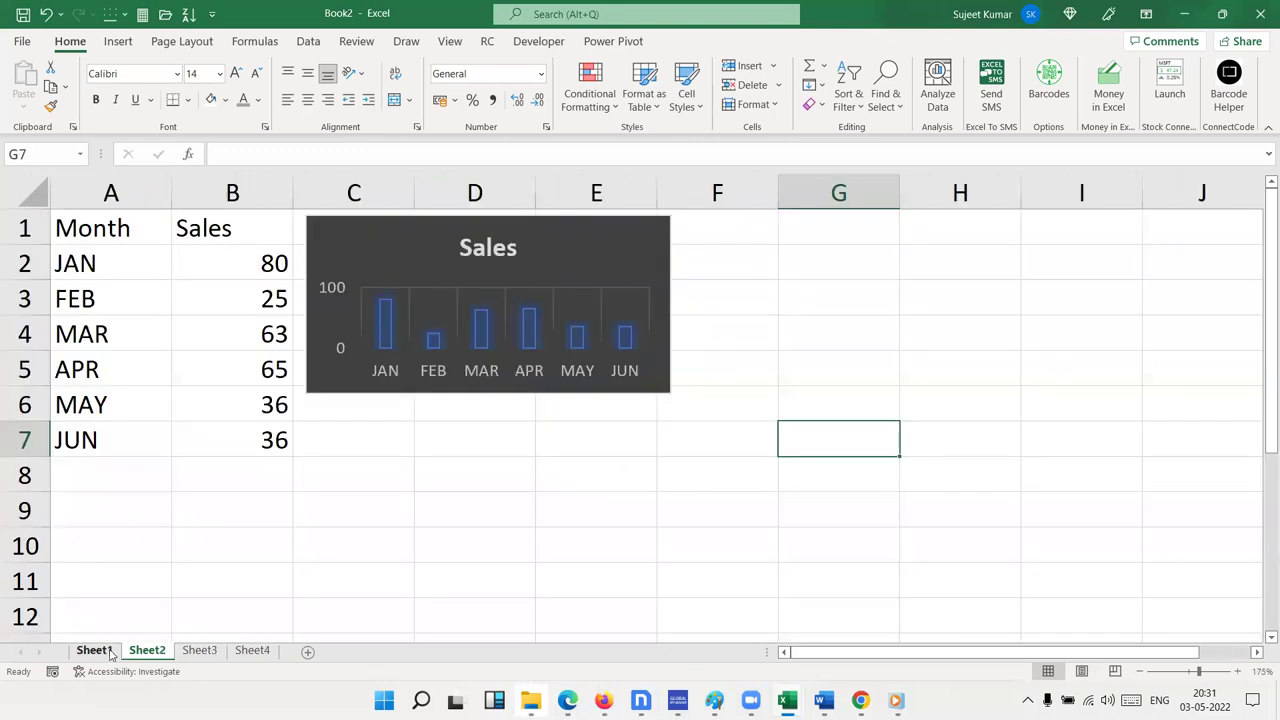
{"action": "left_click", "coordinate": [110, 651]}
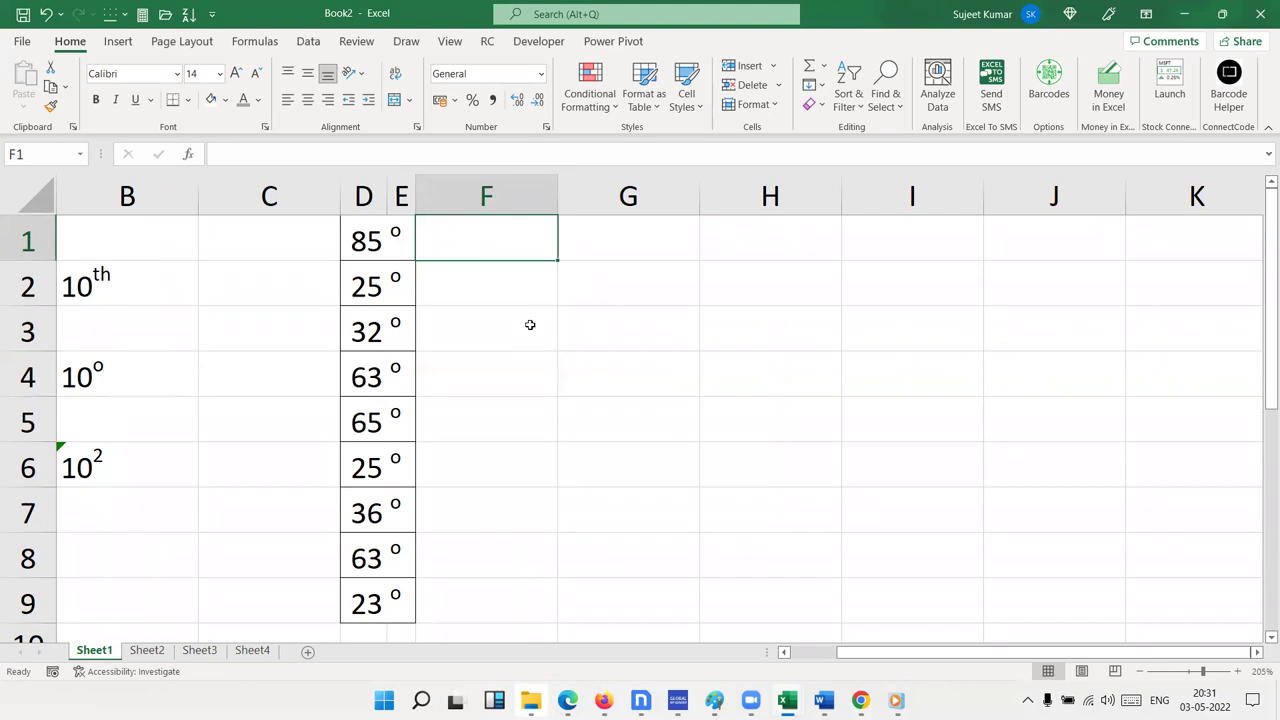
{"action": "left_click", "coordinate": [631, 286]}
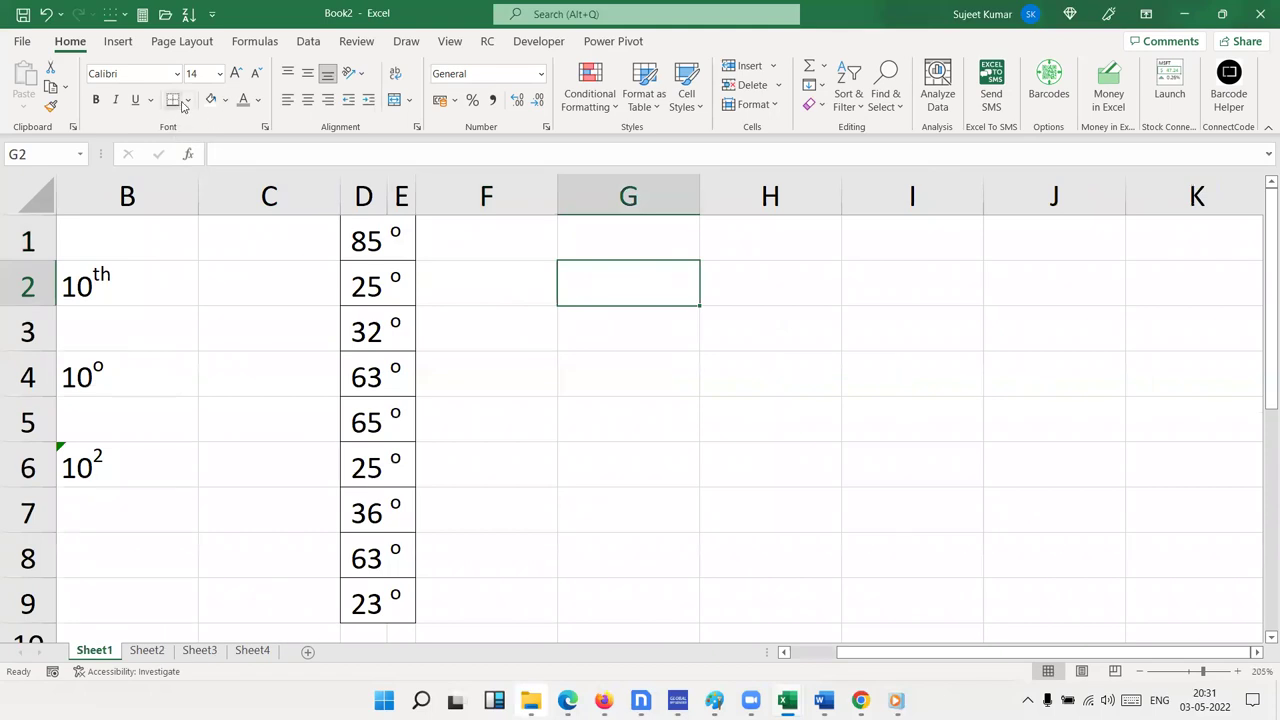
{"action": "left_click", "coordinate": [187, 100]}
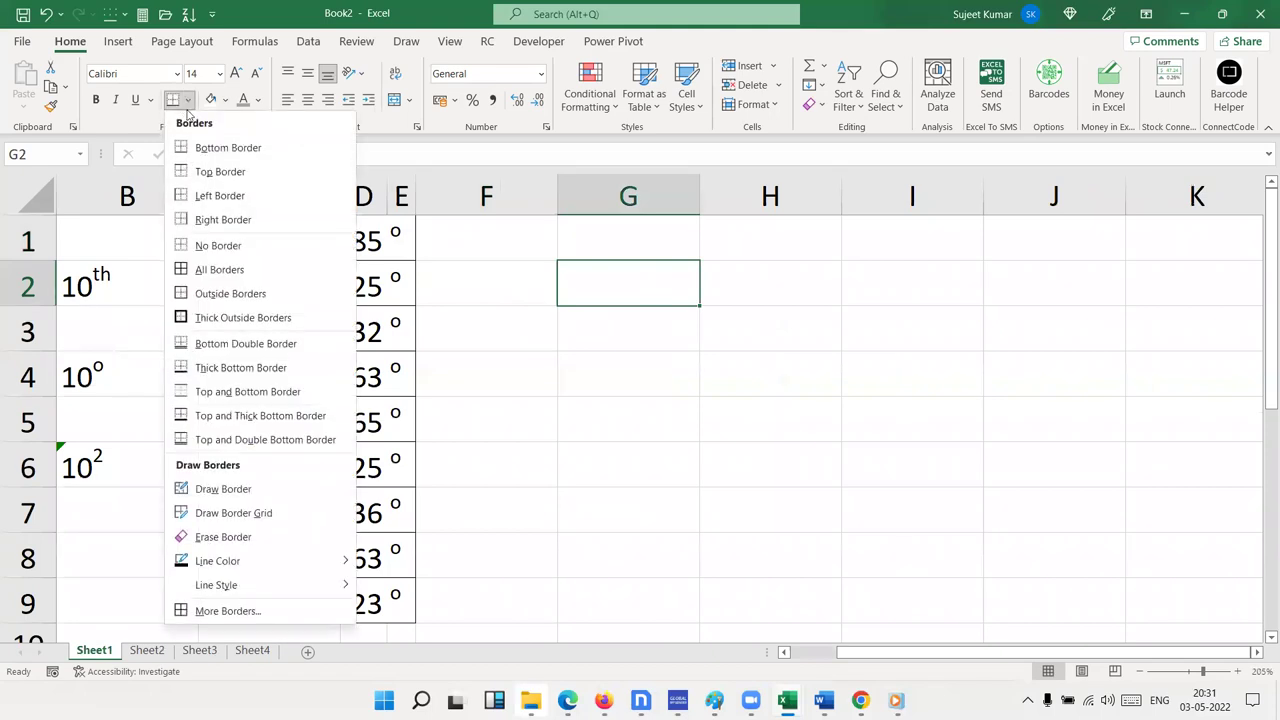
{"action": "left_click", "coordinate": [641, 430]}
{"action": "left_click", "coordinate": [308, 651]}
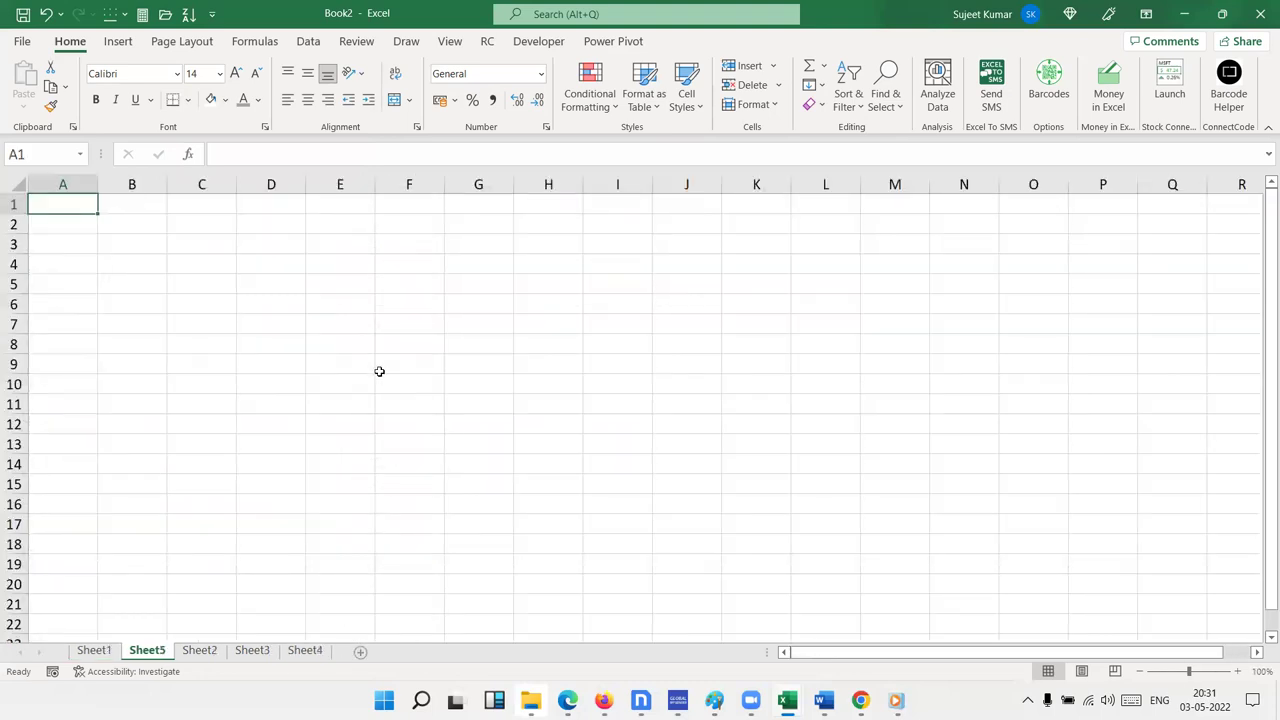
With Draw Border, outline E4:M20, add horizontal and vertical dividers, plus a small K12:L13 box.
{"action": "left_click", "coordinate": [188, 100]}
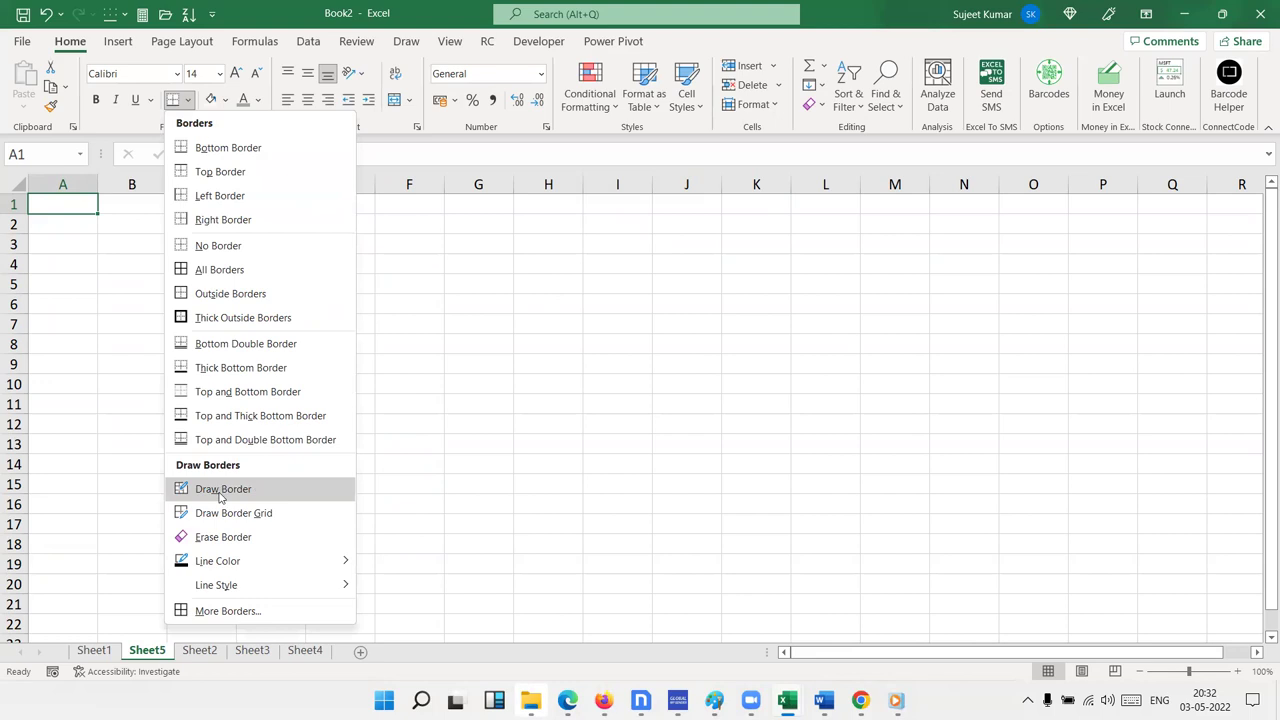
{"action": "mouse_move", "coordinate": [206, 566]}
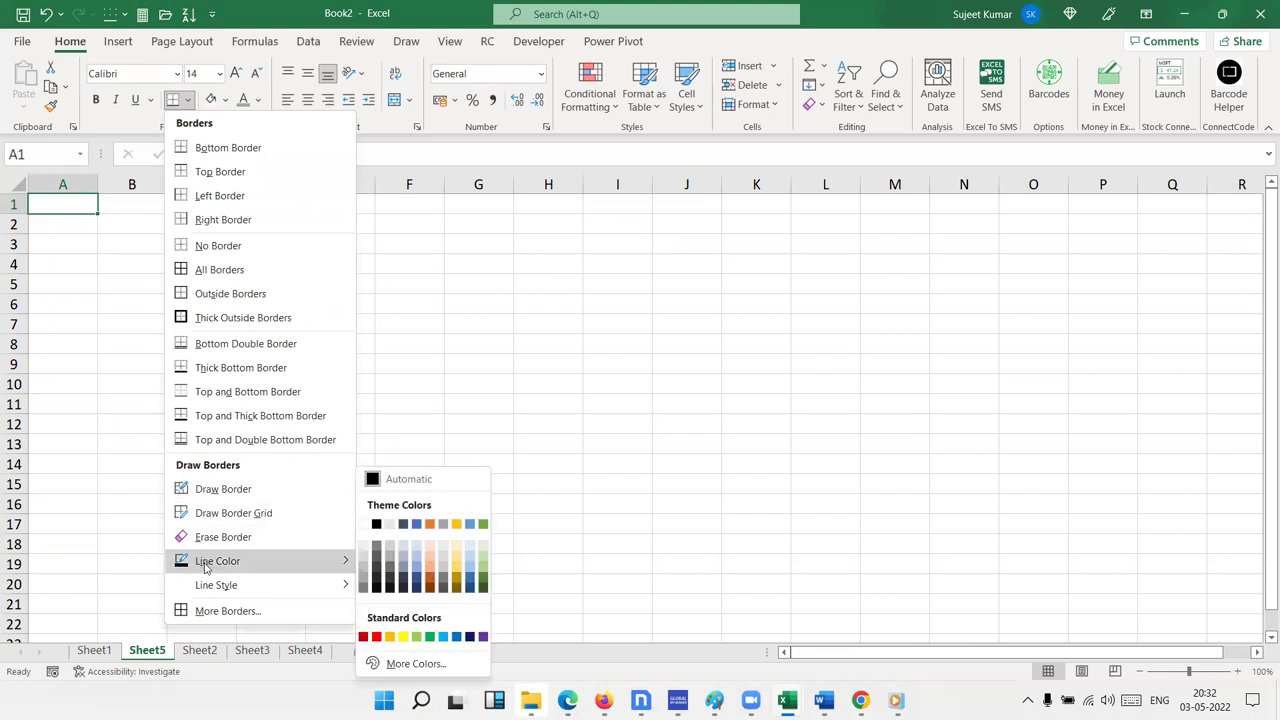
{"action": "left_click", "coordinate": [200, 489]}
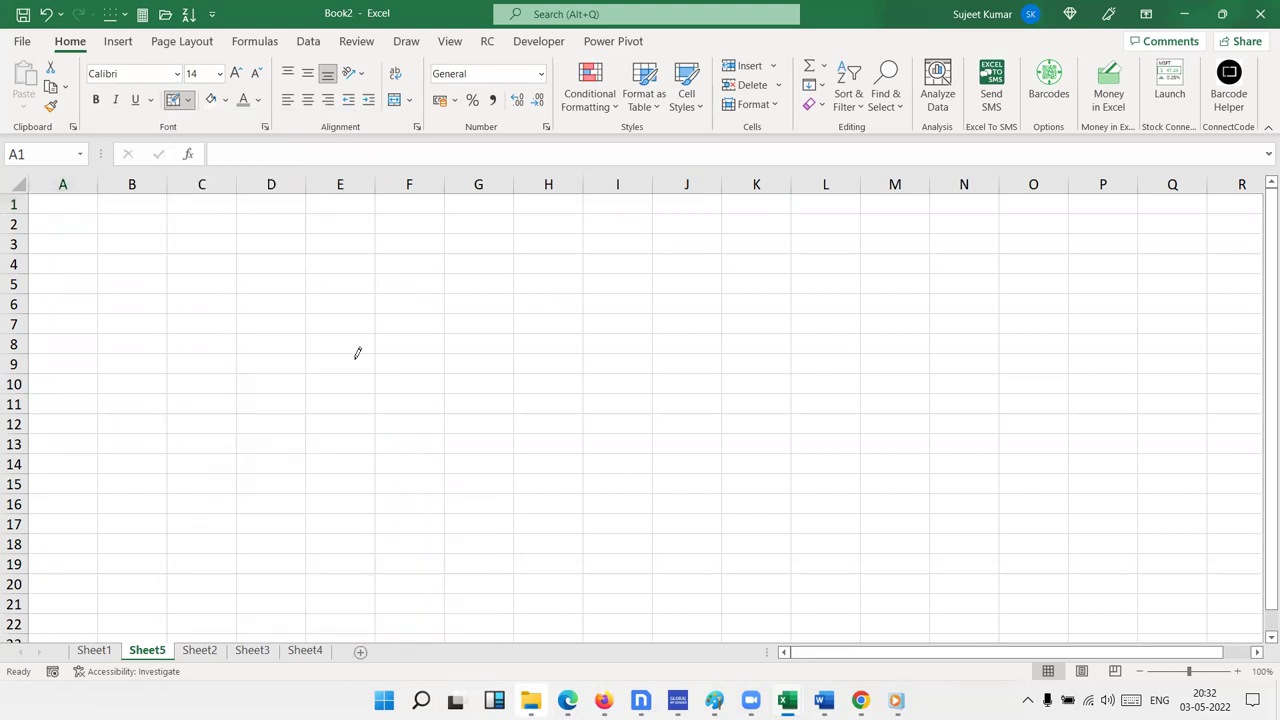
{"action": "mouse_move", "coordinate": [308, 252]}
{"action": "left_mouse_down"}
{"action": "mouse_move", "coordinate": [825, 255]}
{"action": "mouse_move", "coordinate": [862, 582]}
{"action": "left_mouse_up"}
{"action": "mouse_move", "coordinate": [314, 354]}
{"action": "left_mouse_down"}
{"action": "mouse_move", "coordinate": [905, 343]}
{"action": "mouse_move", "coordinate": [905, 466]}
{"action": "left_mouse_up"}
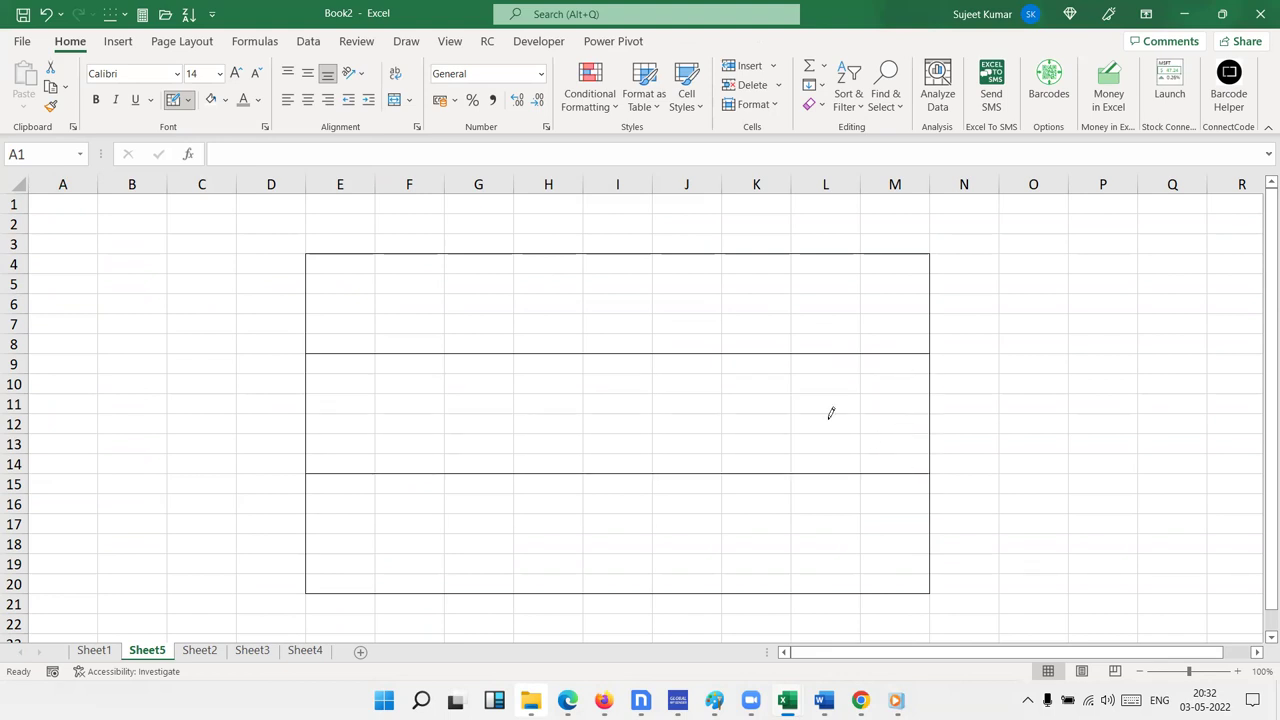
{"action": "left_click_drag", "start_coordinate": [508, 305], "coordinate": [516, 587]}
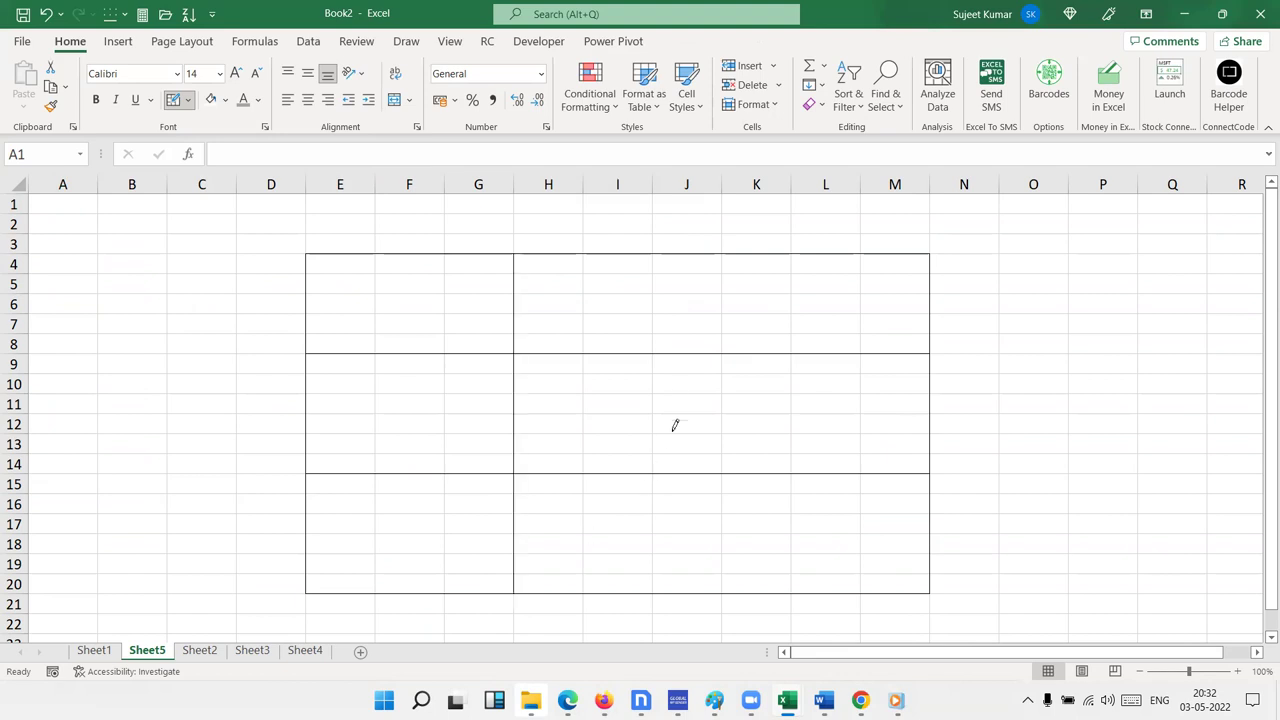
{"action": "left_click_drag", "start_coordinate": [722, 254], "coordinate": [726, 594]}
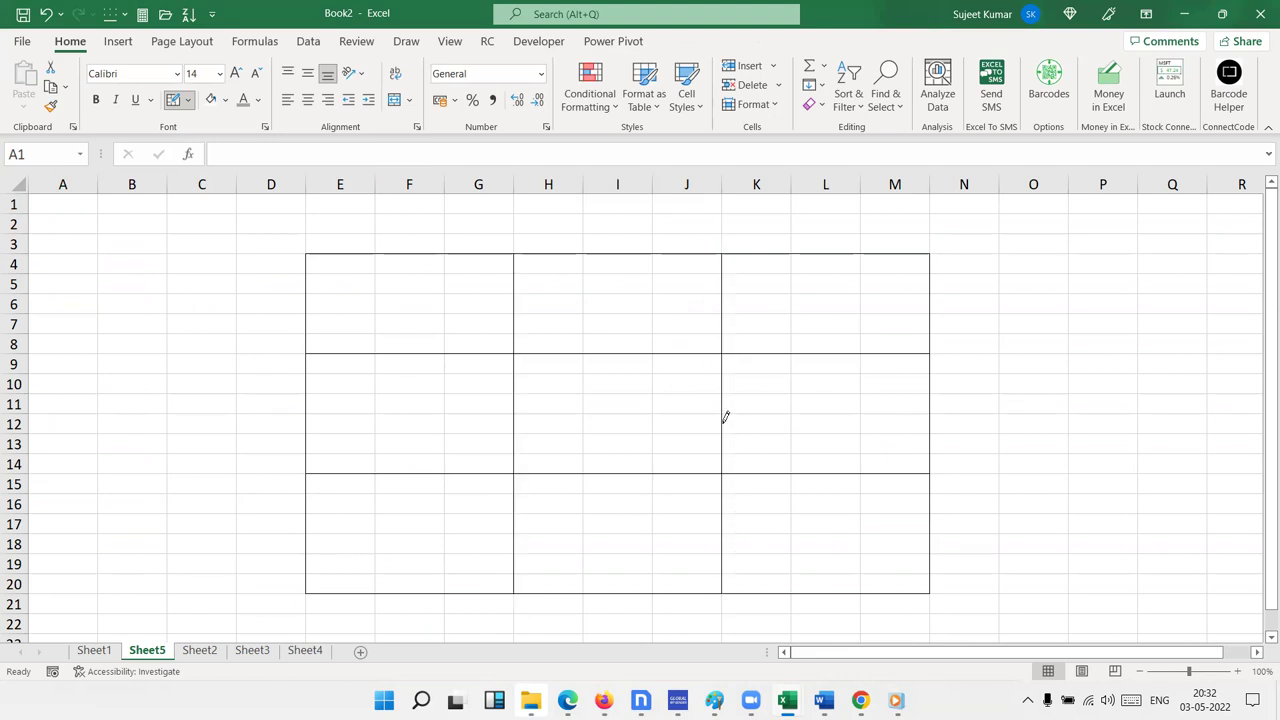
{"action": "mouse_move", "coordinate": [751, 414]}
{"action": "left_mouse_down"}
{"action": "mouse_move", "coordinate": [831, 402]}
{"action": "mouse_move", "coordinate": [797, 433]}
{"action": "left_mouse_up"}
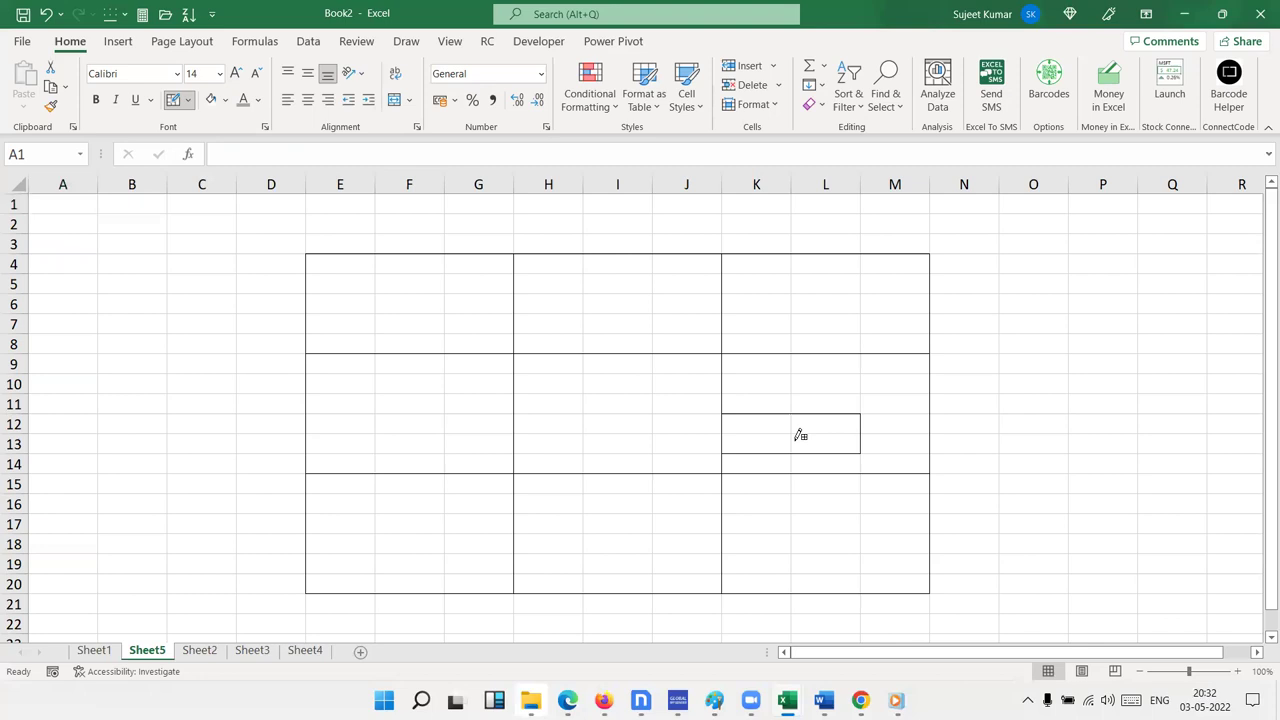
Undo a stray box, then split the K–M right-middle box with lines at row 11/12 and the K/L and L/M edges.
{"action": "mouse_move", "coordinate": [800, 435]}
{"action": "left_mouse_down"}
{"action": "mouse_move", "coordinate": [736, 409]}
{"action": "mouse_move", "coordinate": [883, 409]}
{"action": "left_mouse_up"}
{"action": "key", "text": "ctrl+z"}
{"action": "left_click_drag", "start_coordinate": [731, 411], "coordinate": [903, 406]}
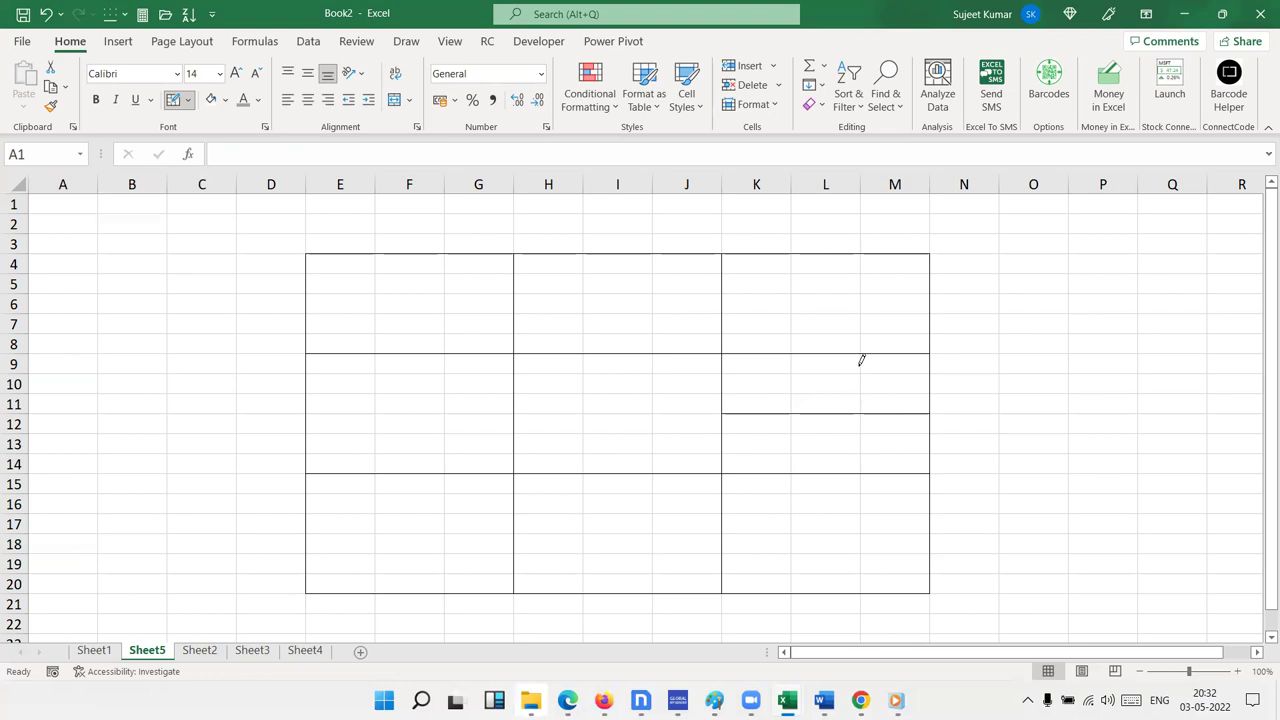
{"action": "left_click_drag", "start_coordinate": [864, 354], "coordinate": [866, 458]}
{"action": "left_click_drag", "start_coordinate": [792, 355], "coordinate": [793, 465]}
Add single dividers across H–J at rows 17/18 and 5/6, undoing the extra top lines.
{"action": "left_click_drag", "start_coordinate": [519, 532], "coordinate": [675, 532]}
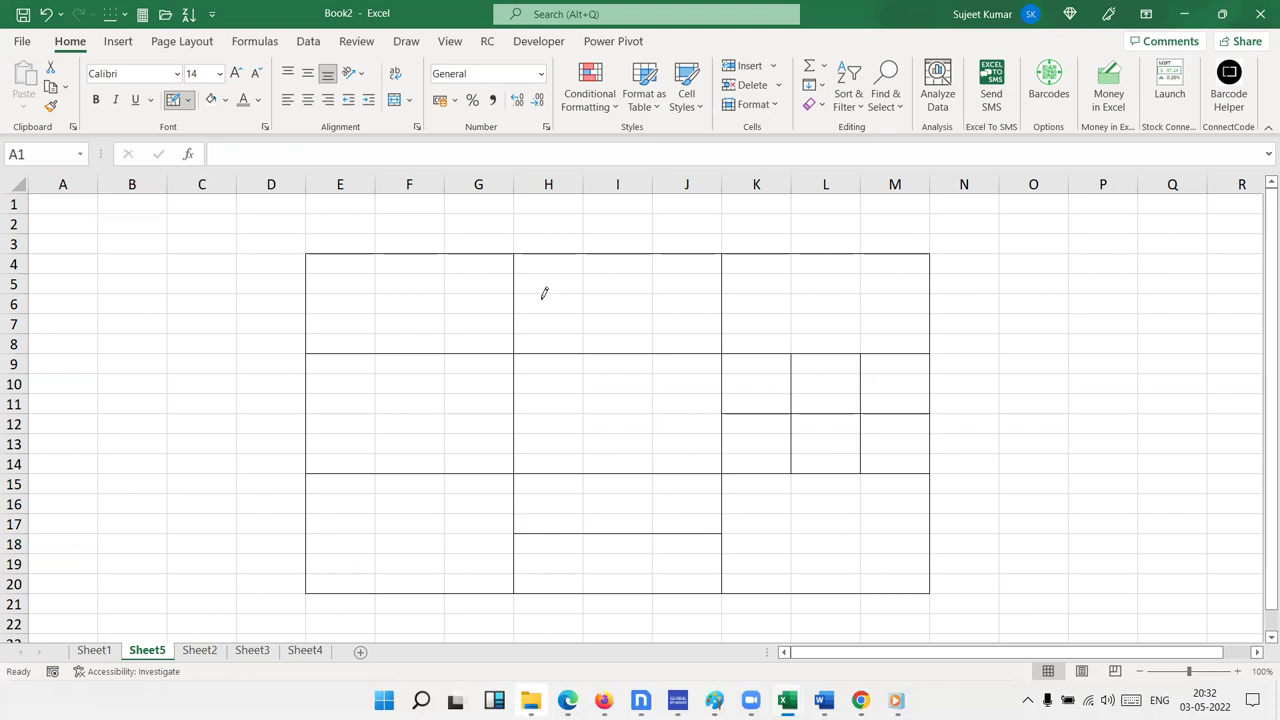
{"action": "left_click_drag", "start_coordinate": [515, 287], "coordinate": [670, 289]}
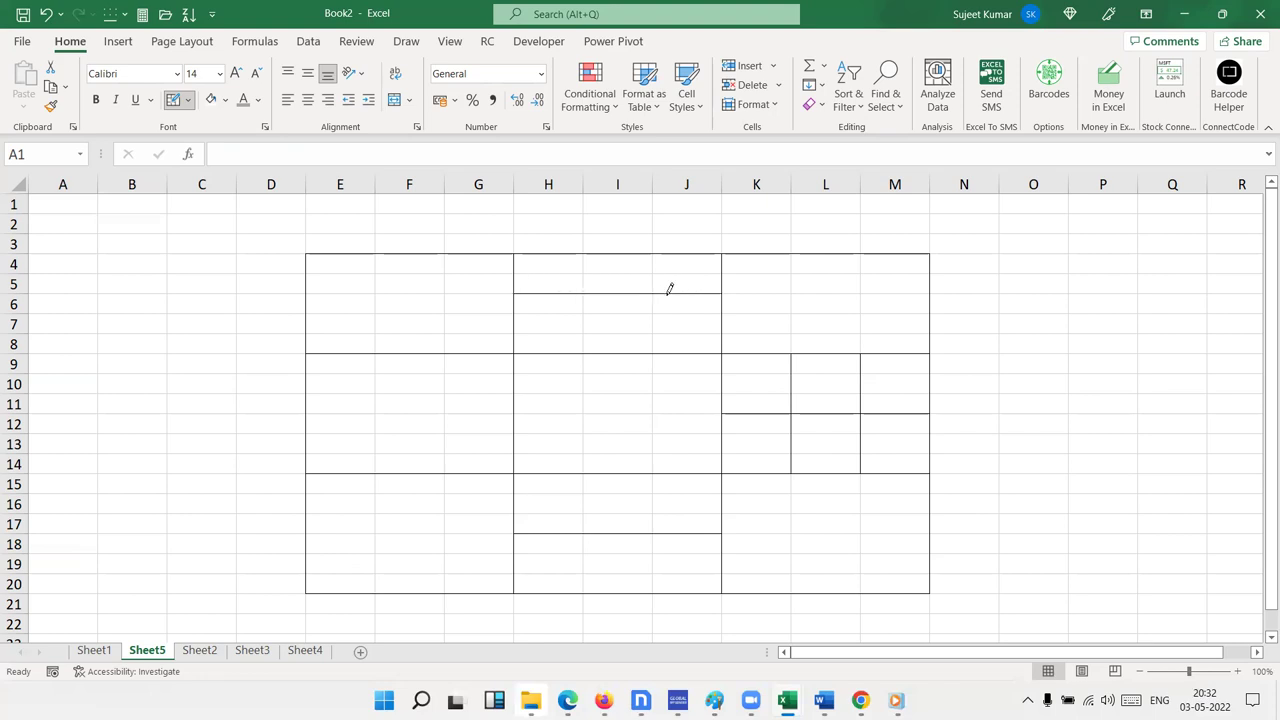
{"action": "key", "text": "ctrl+z"}
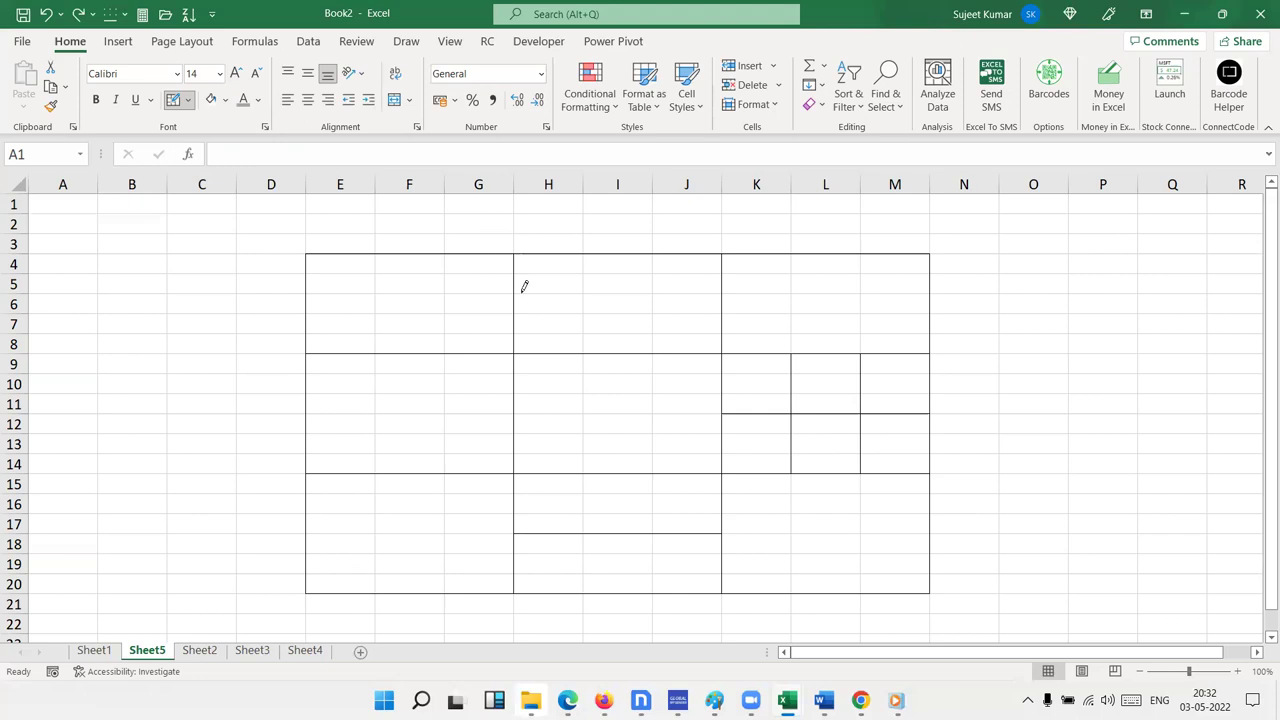
{"action": "left_click_drag", "start_coordinate": [523, 287], "coordinate": [678, 286]}
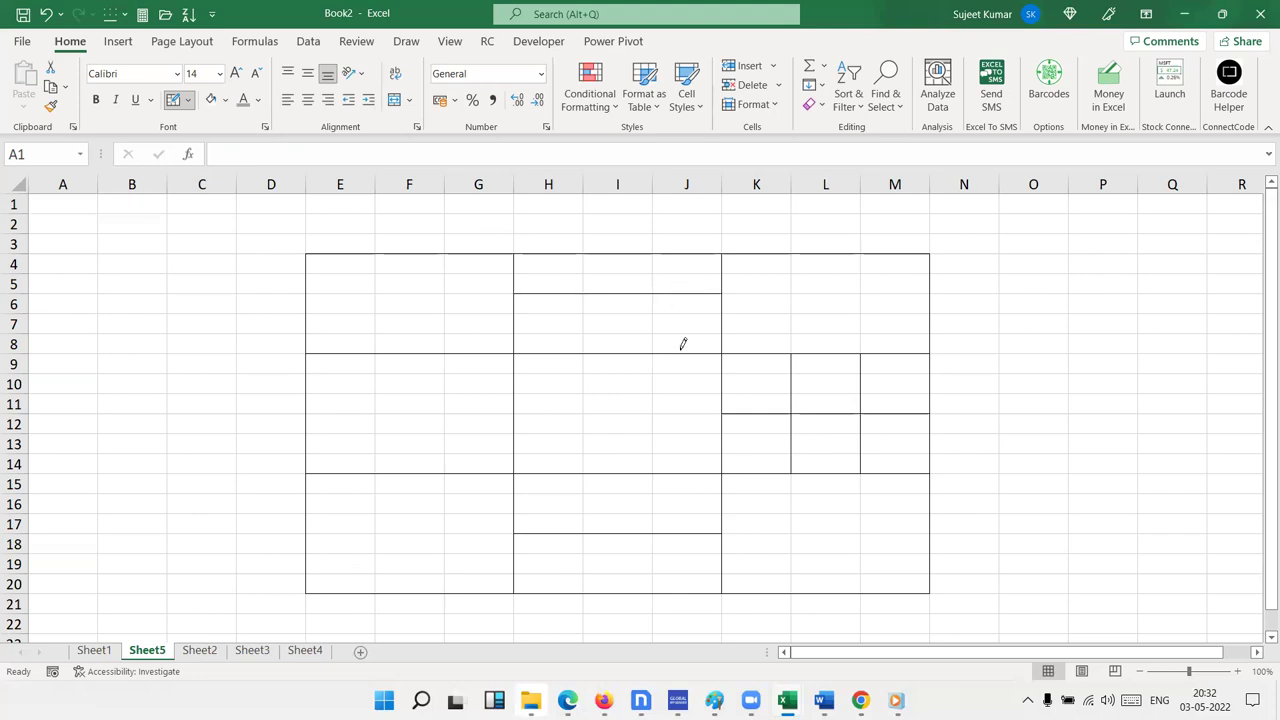
{"action": "key", "text": "ctrl+p"}
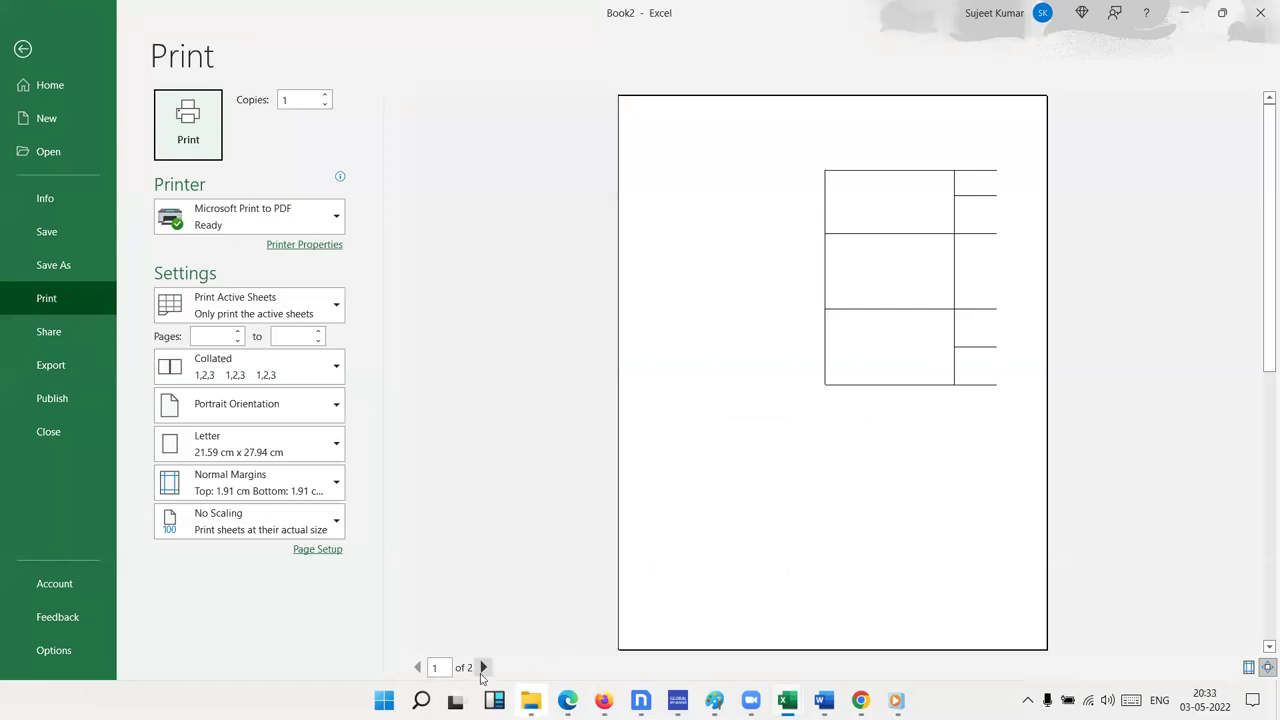
{"action": "left_click", "coordinate": [483, 667]}
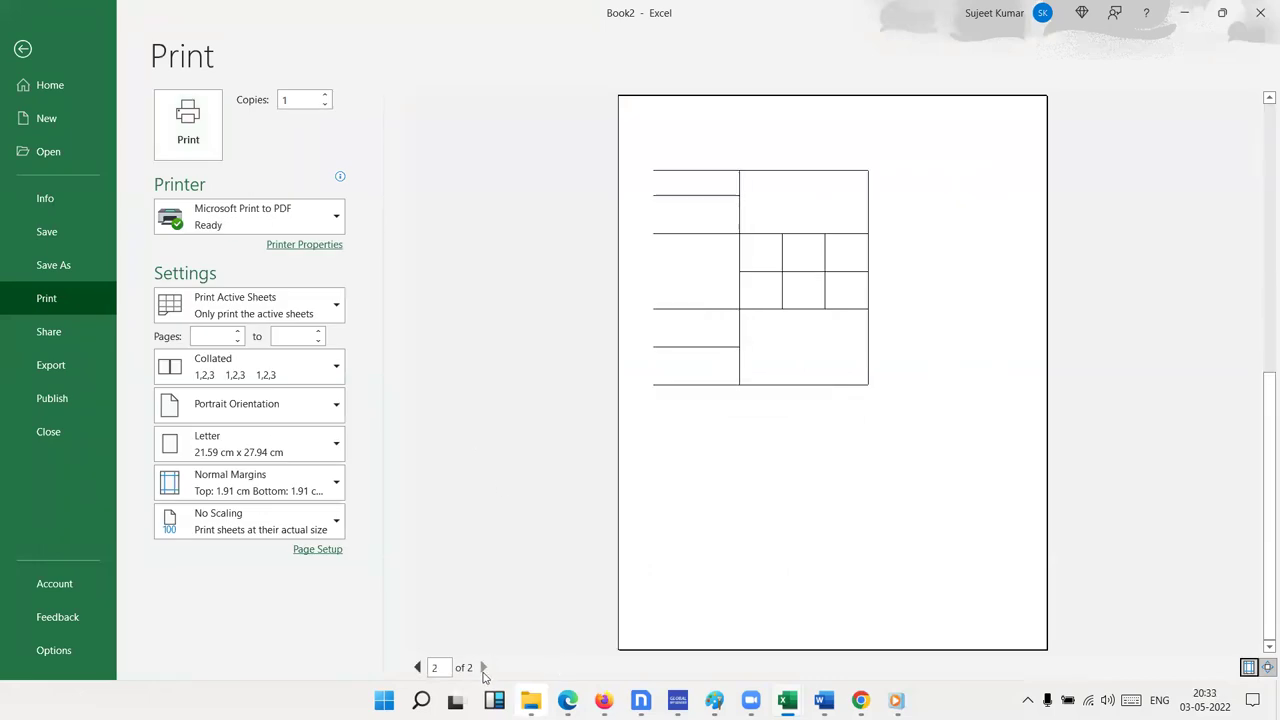
{"action": "left_click", "coordinate": [420, 667]}
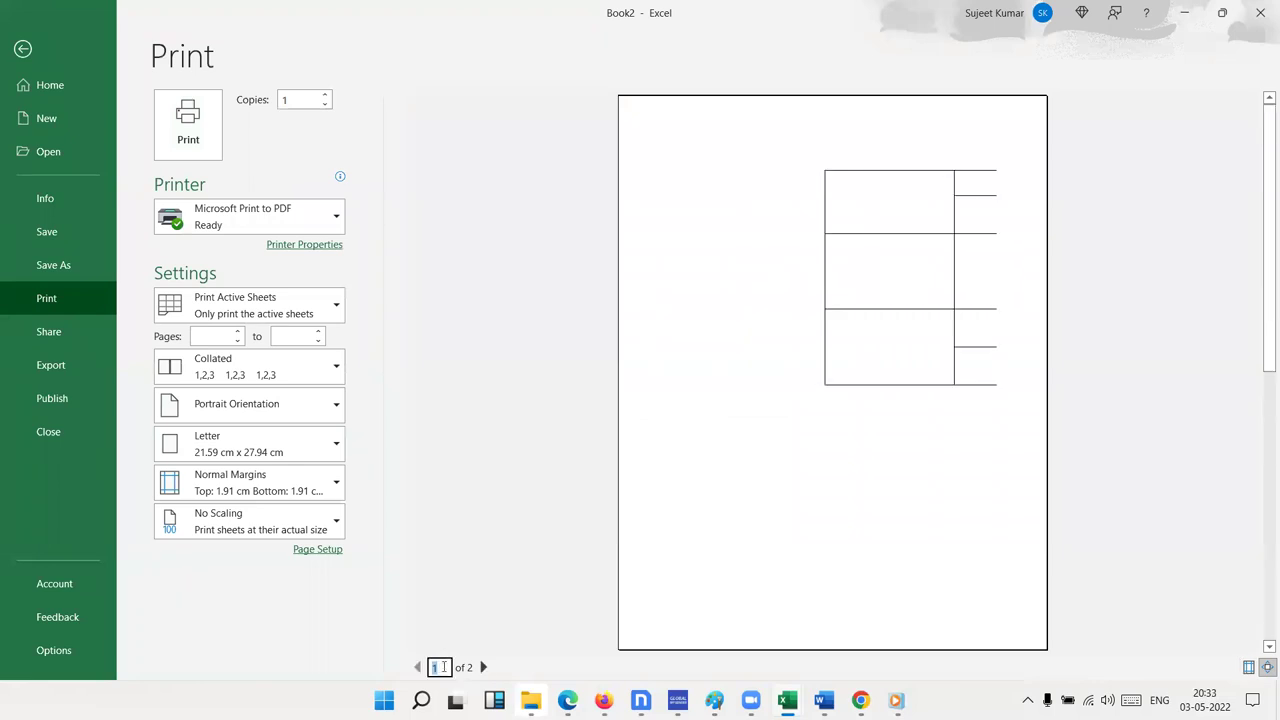
{"action": "left_click", "coordinate": [483, 667]}
Set E4:M20 as the print area and preview the printout.
{"action": "key", "text": "Escape"}
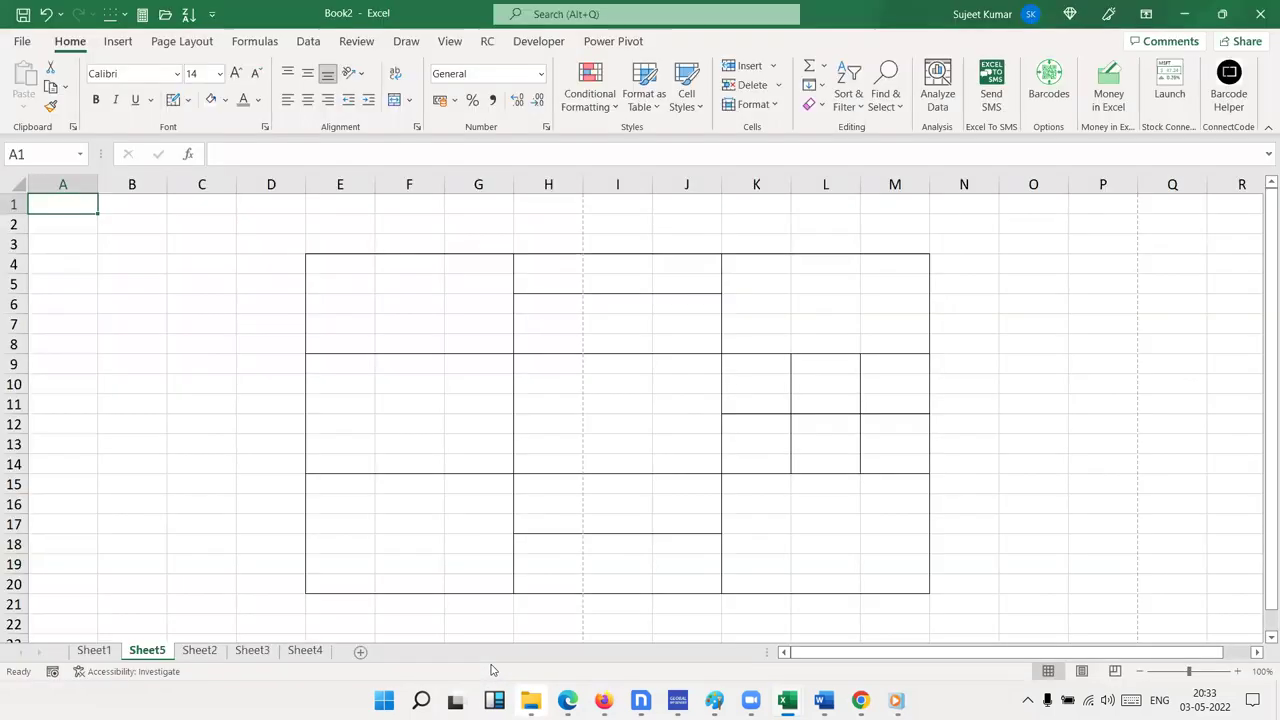
{"action": "mouse_move", "coordinate": [340, 268]}
{"action": "left_mouse_down"}
{"action": "mouse_move", "coordinate": [828, 491]}
{"action": "mouse_move", "coordinate": [908, 604]}
{"action": "left_mouse_up"}
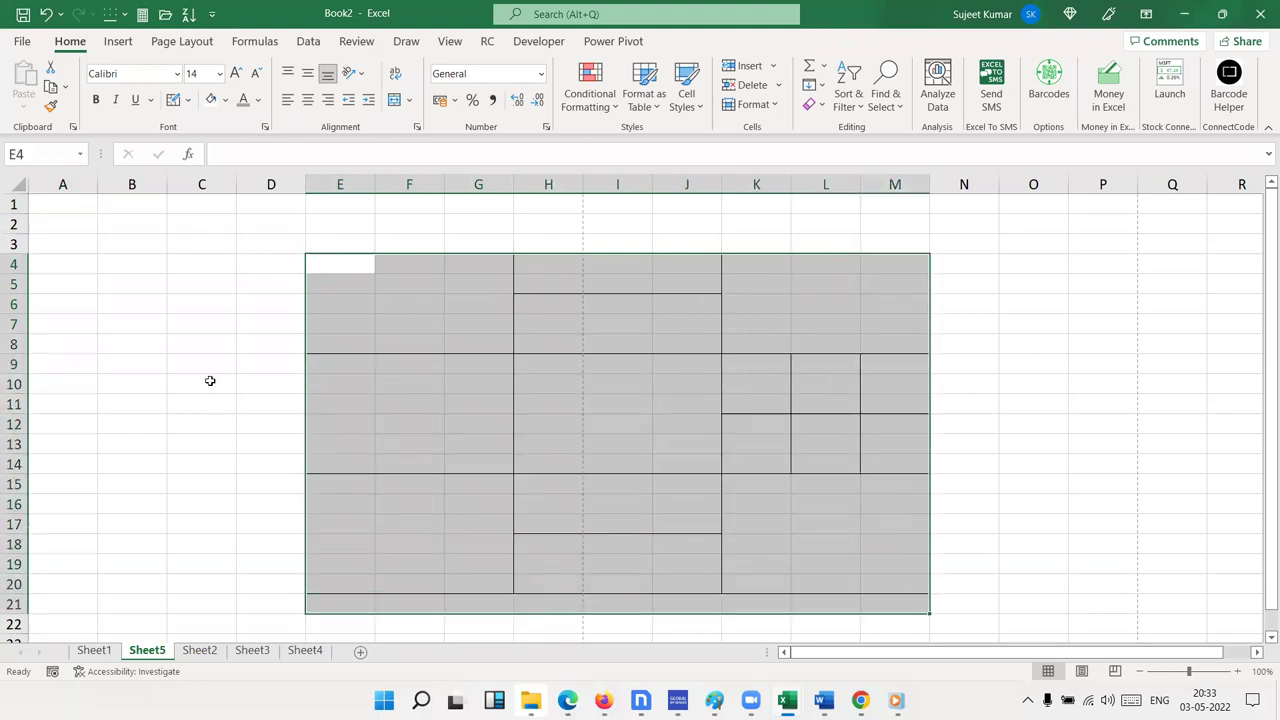
{"action": "key", "text": "shift+Up"}
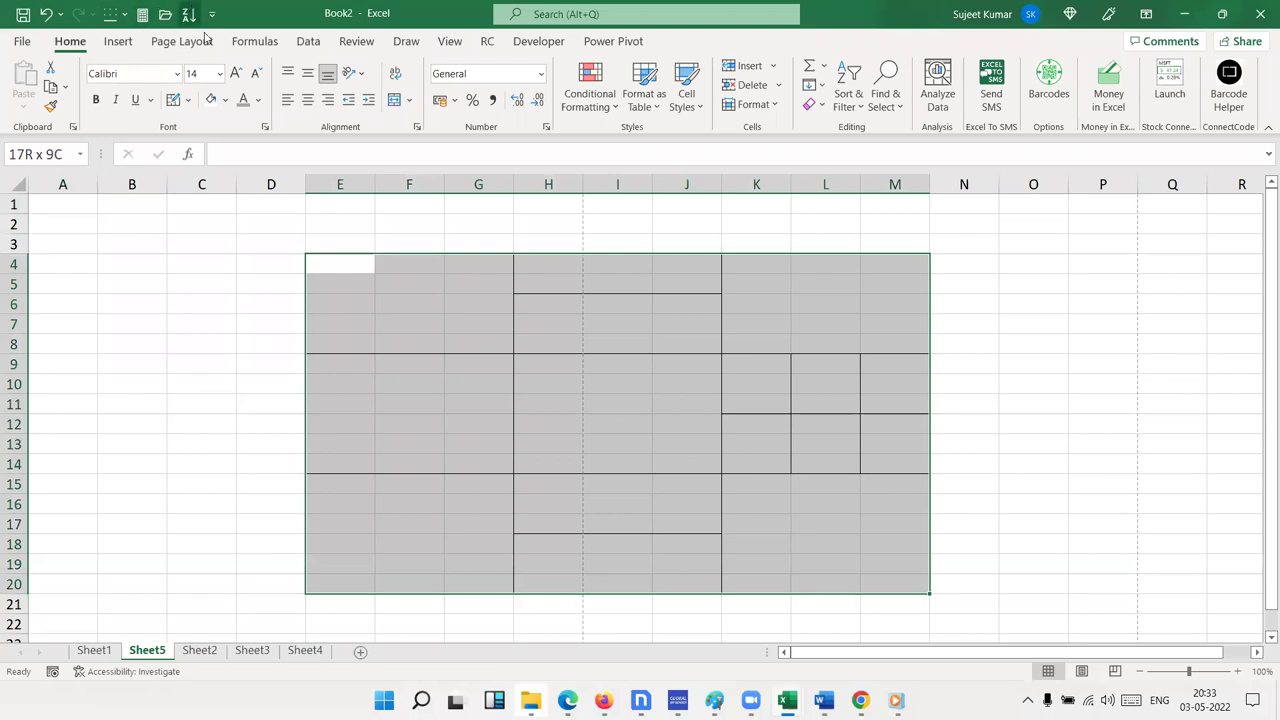
{"action": "left_click", "coordinate": [209, 45]}
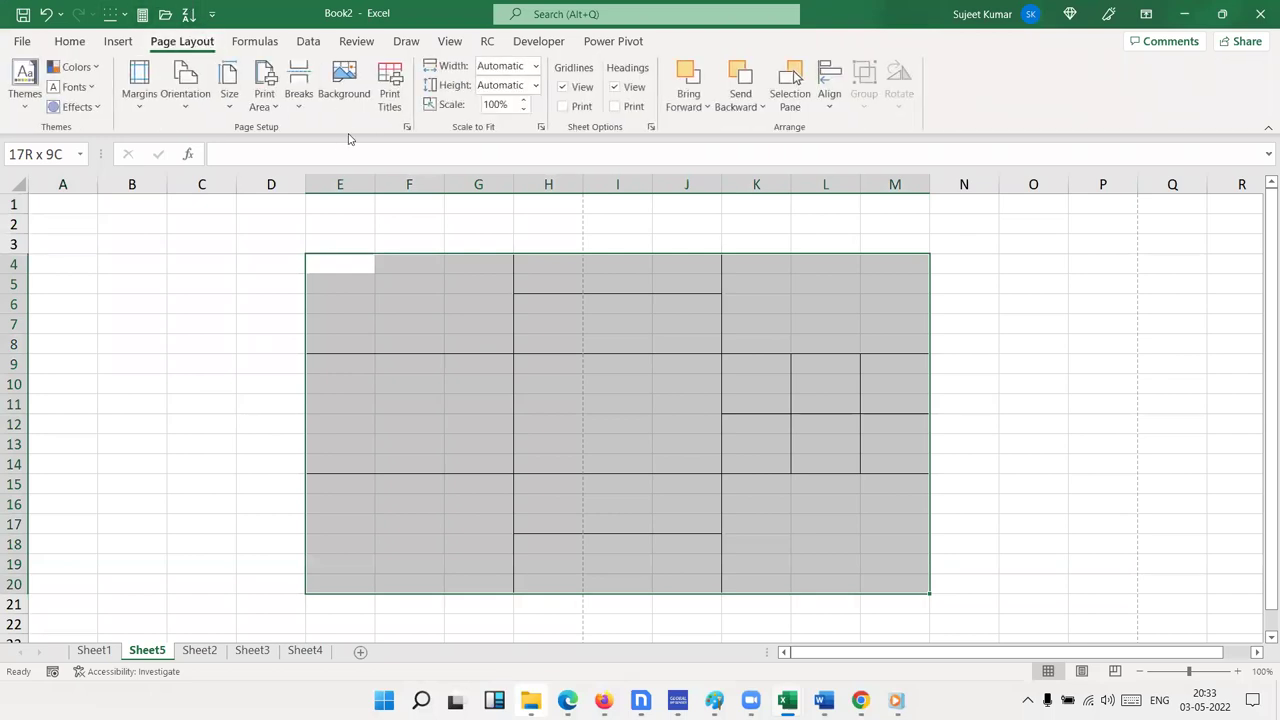
{"action": "left_click", "coordinate": [271, 108]}
{"action": "left_click", "coordinate": [283, 130]}
{"action": "left_click", "coordinate": [180, 307]}
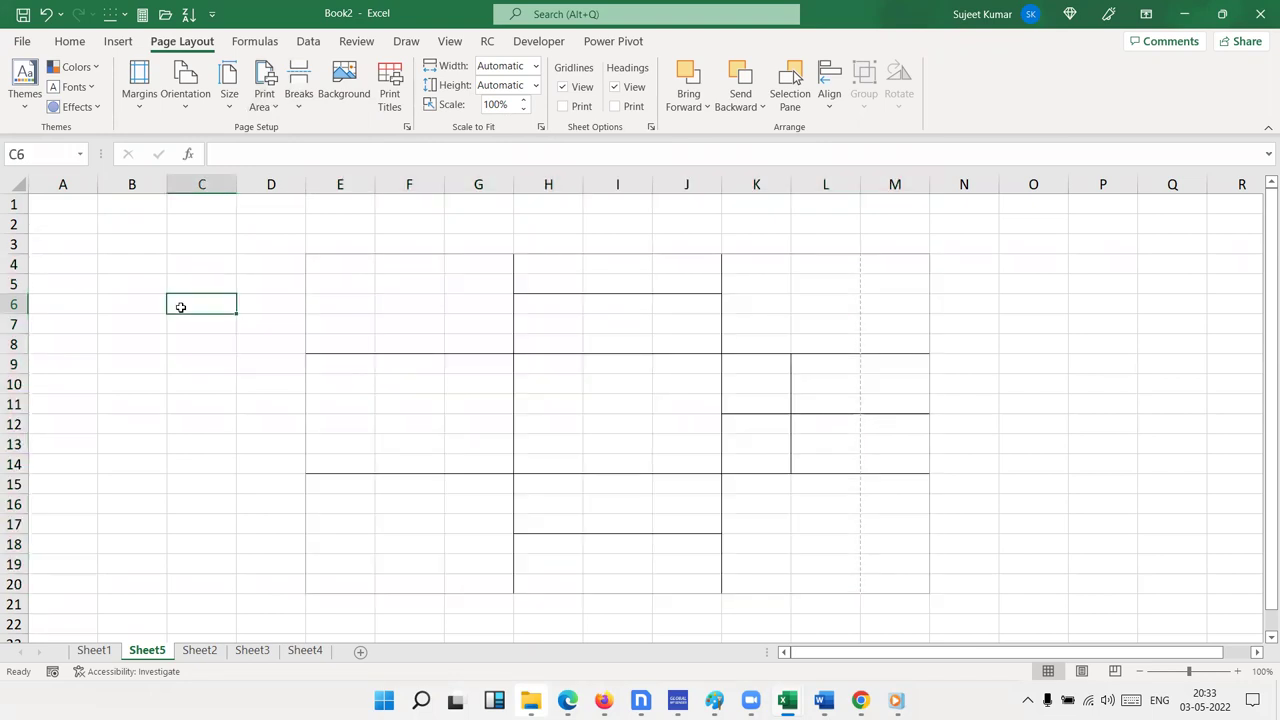
{"action": "key", "text": "ctrl+p"}
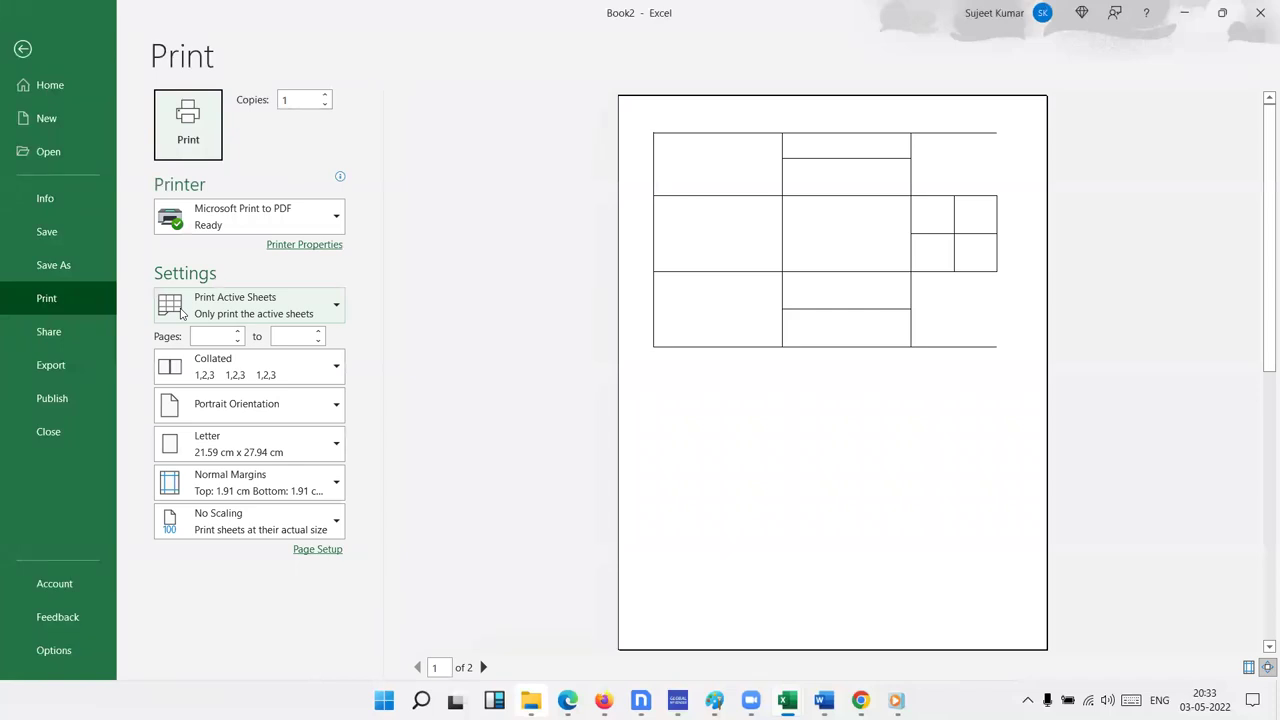
Fit the printout to 1 page wide and confirm the single-page preview.
{"action": "key", "text": "Escape"}
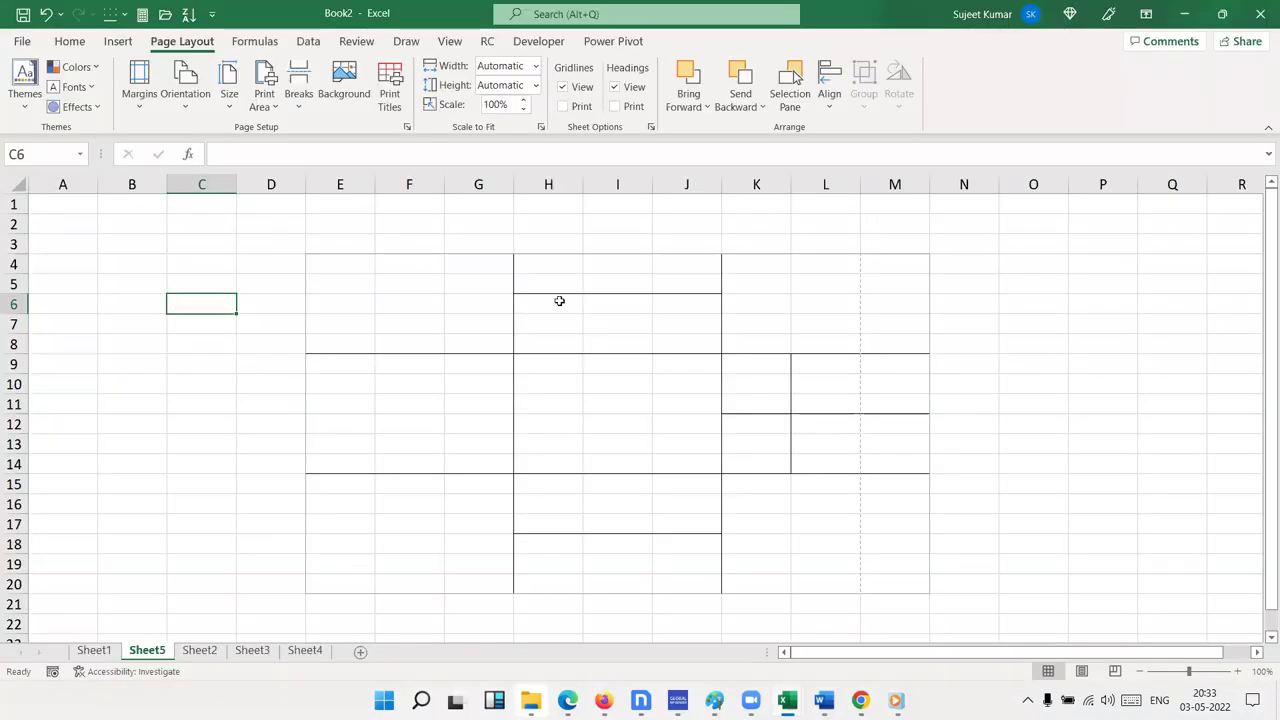
{"action": "left_click", "coordinate": [535, 68]}
{"action": "left_click", "coordinate": [528, 110]}
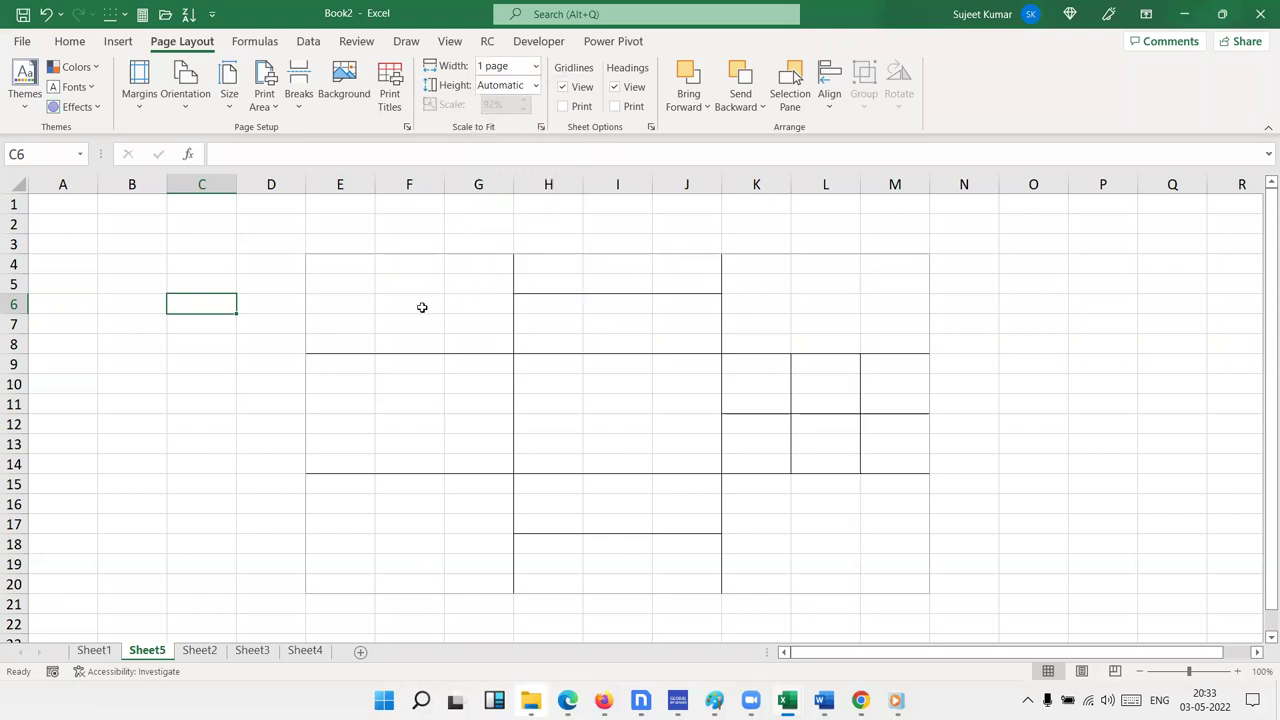
{"action": "key", "text": "ctrl+p"}
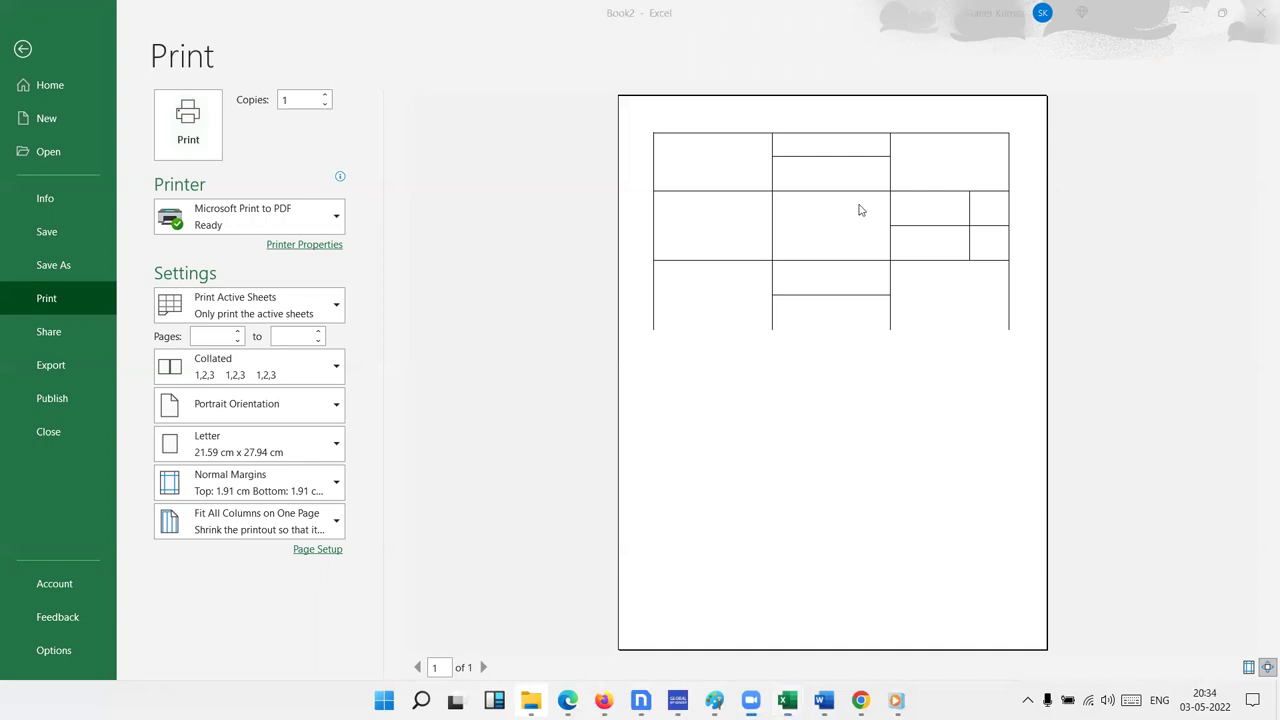
{"action": "key", "text": "Escape"}
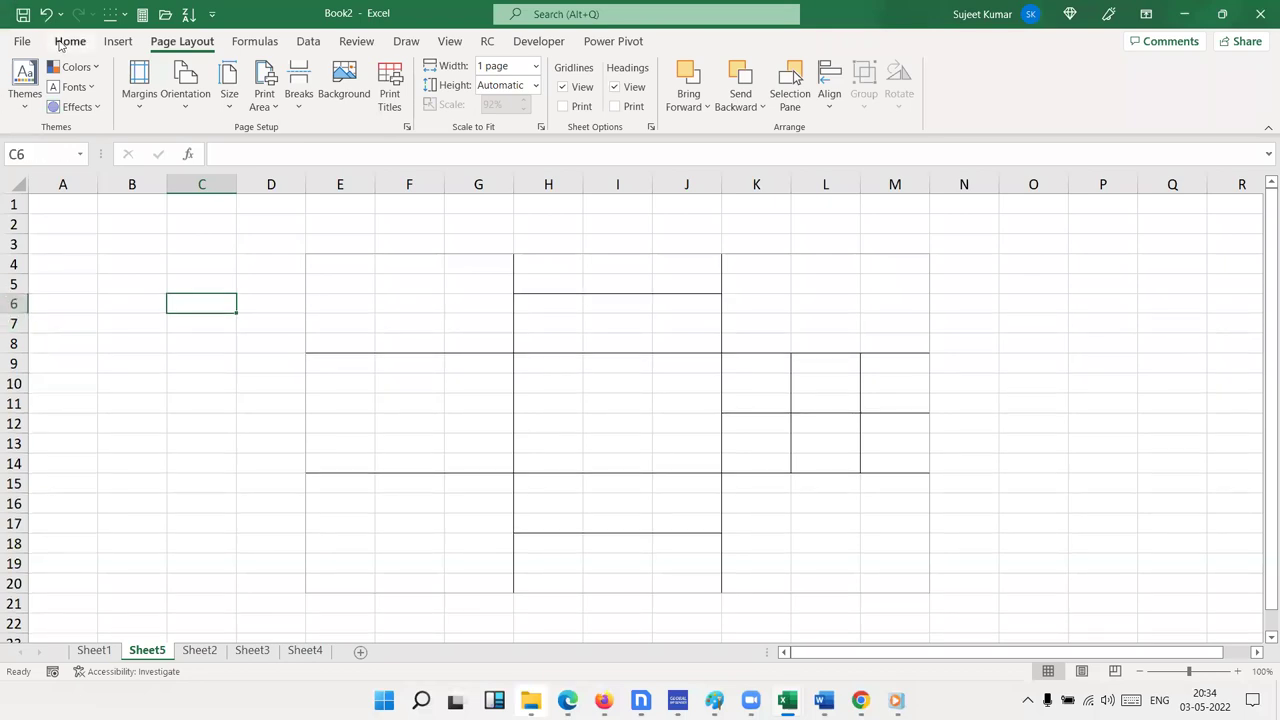
Browse the Home border, fill colour and merge options without applying any.
{"action": "left_click", "coordinate": [69, 41]}
{"action": "left_click", "coordinate": [187, 100]}
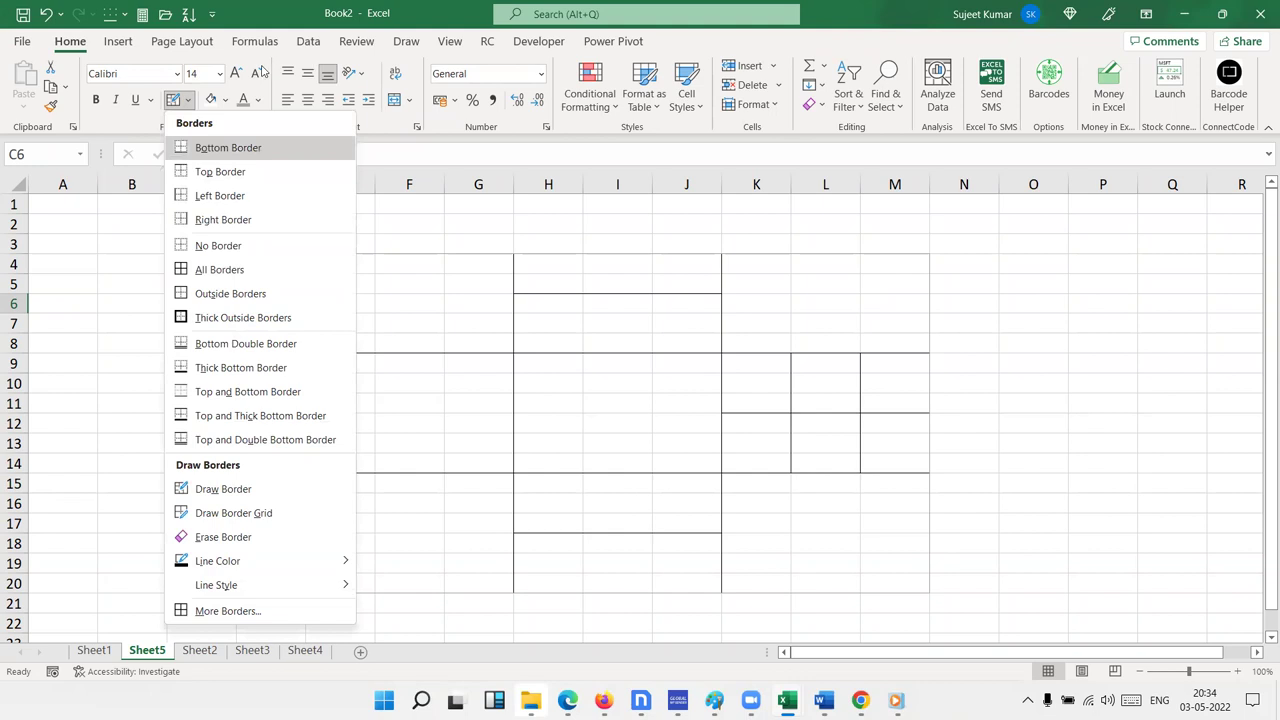
{"action": "left_click", "coordinate": [229, 100]}
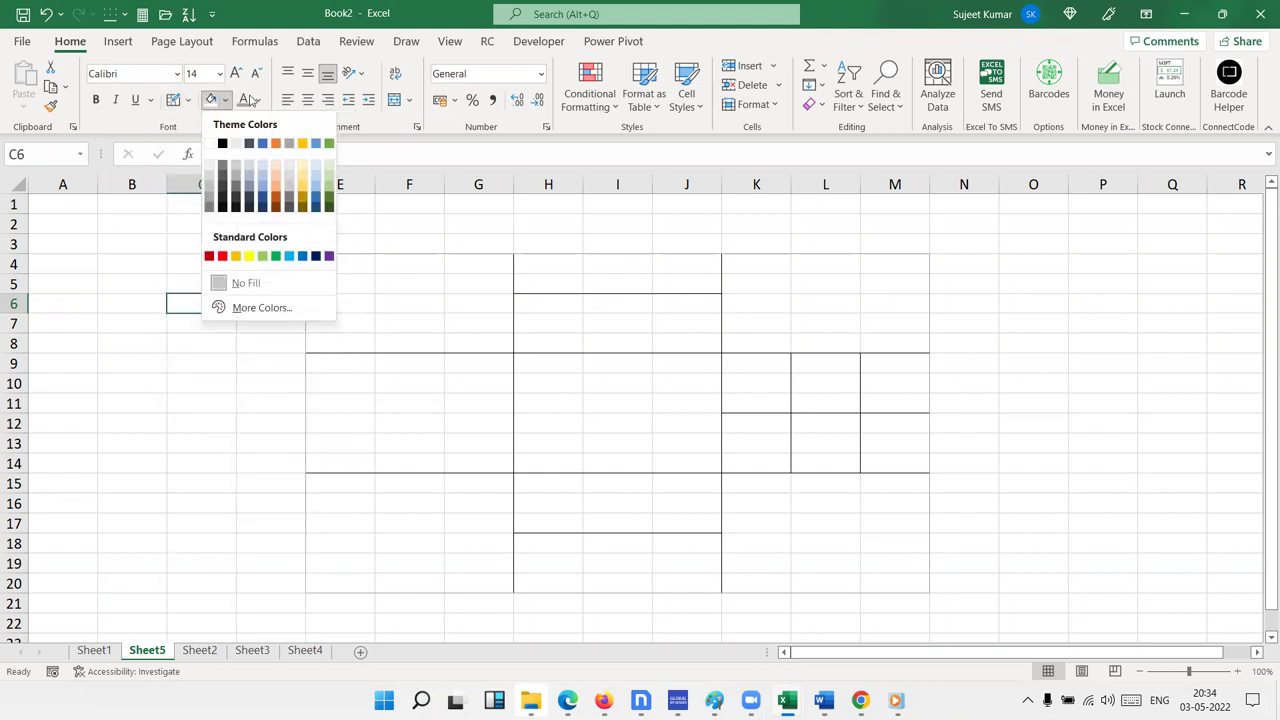
{"action": "left_click", "coordinate": [249, 100]}
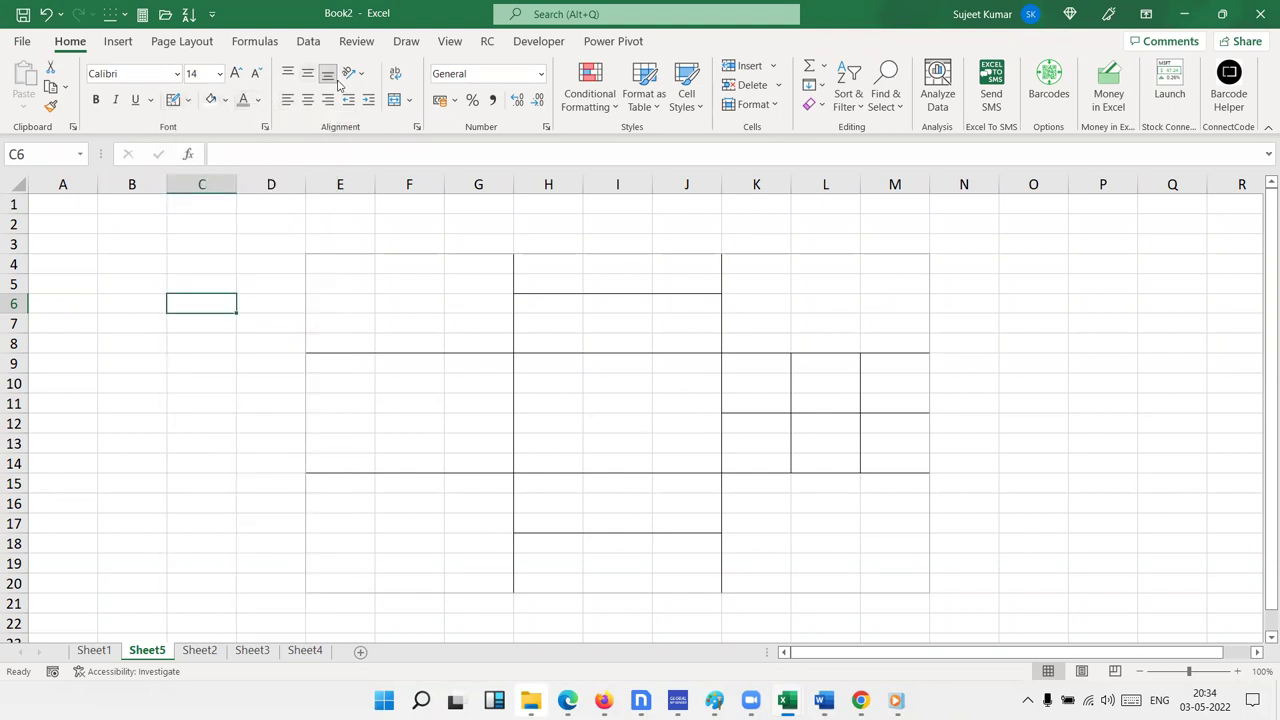
{"action": "left_click", "coordinate": [407, 101]}
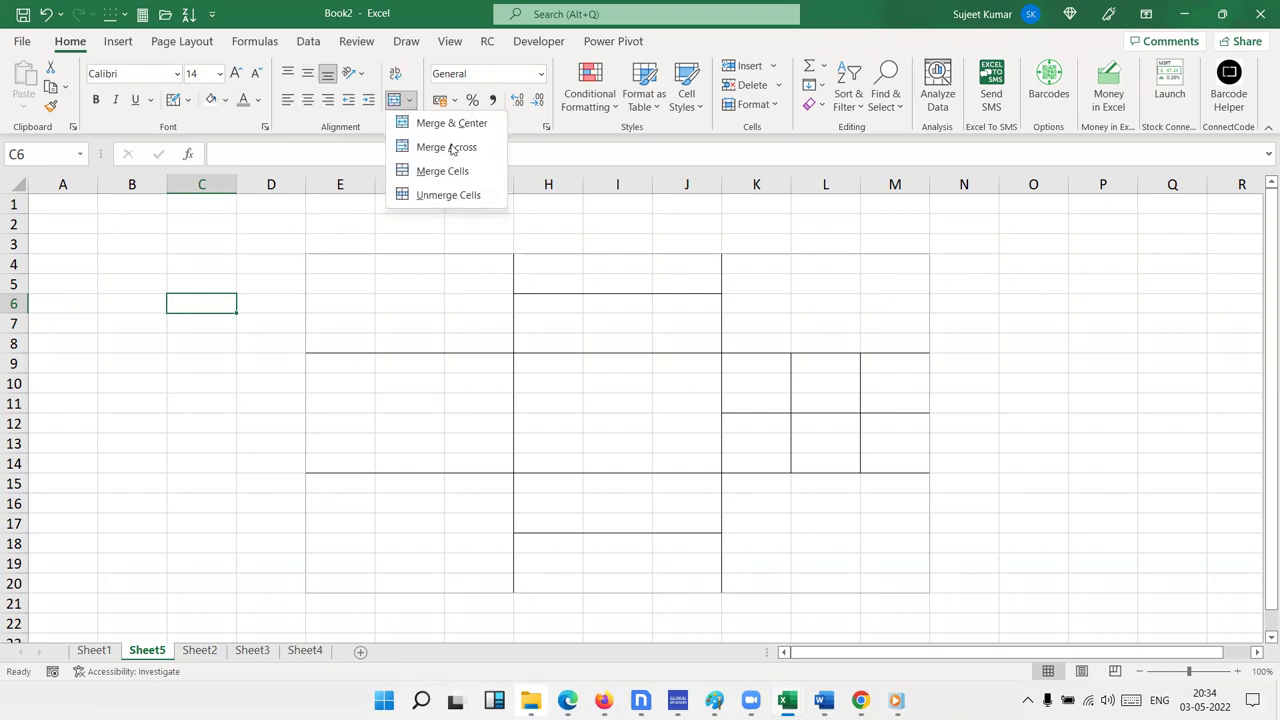
{"action": "left_click", "coordinate": [720, 232]}
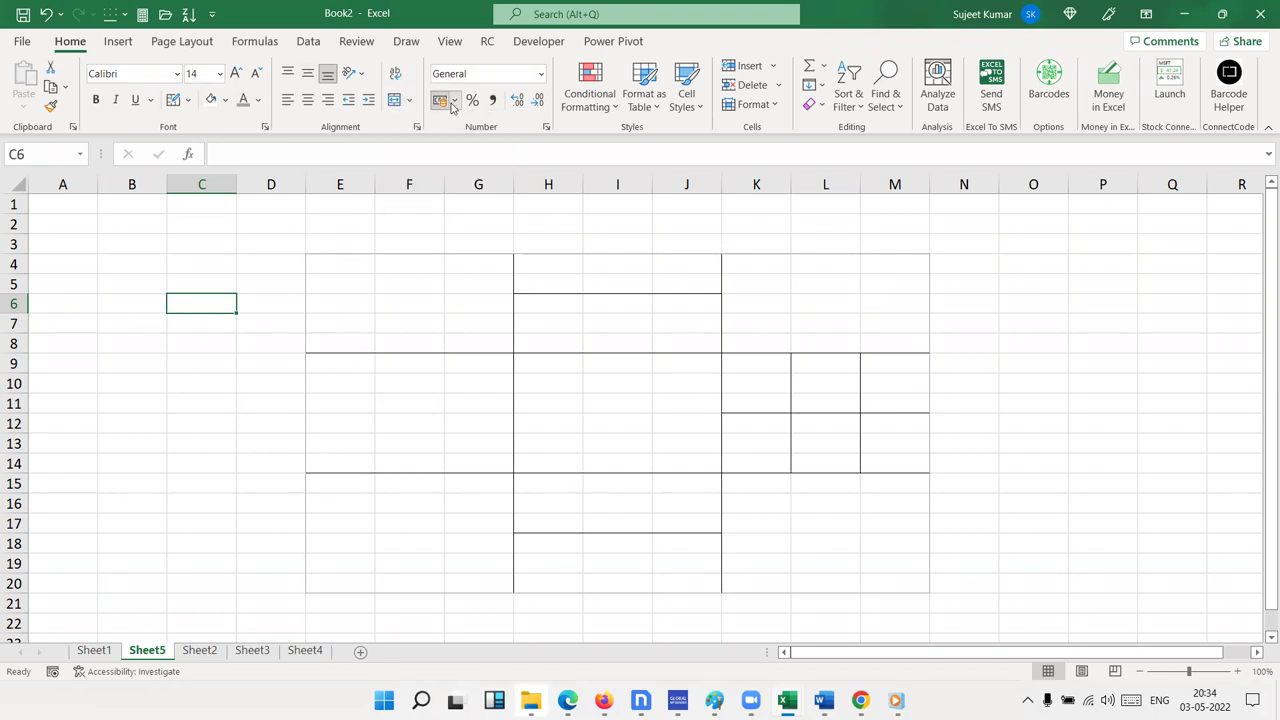
Look at the currency formats and Format Cells dialog, closing both unchanged.
{"action": "left_click", "coordinate": [454, 100]}
{"action": "left_click", "coordinate": [408, 181]}
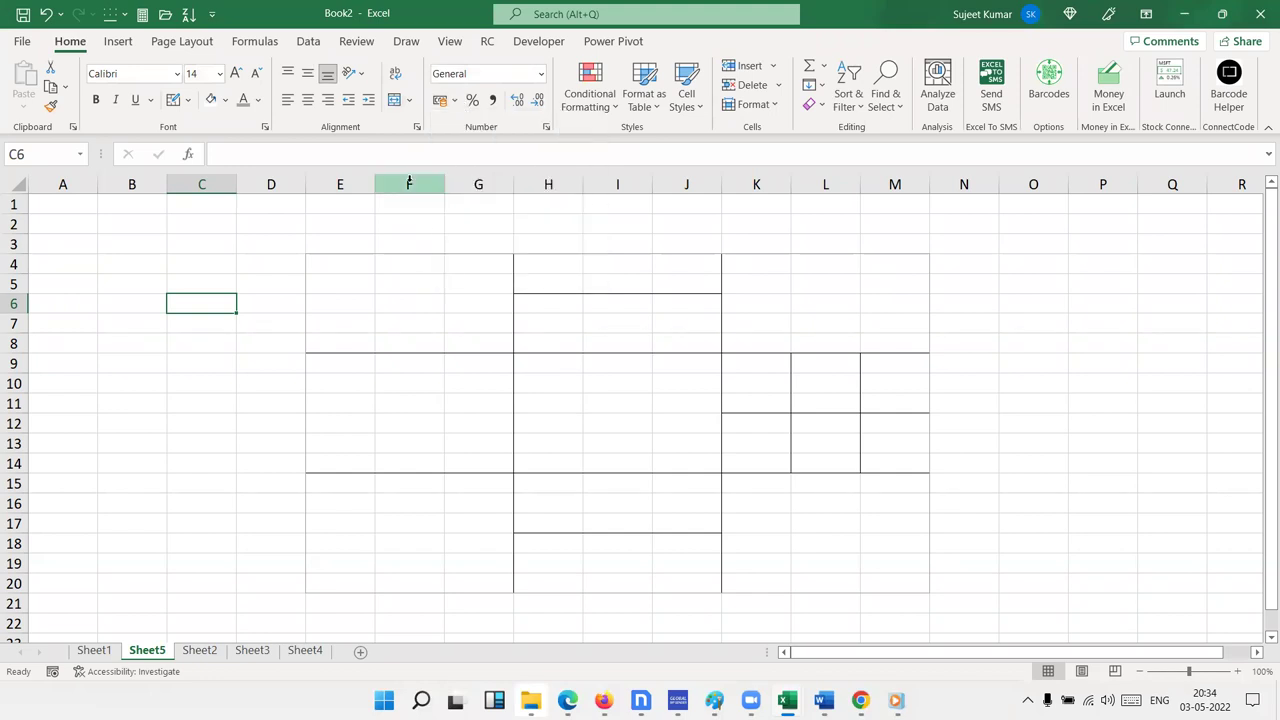
{"action": "left_click", "coordinate": [546, 127]}
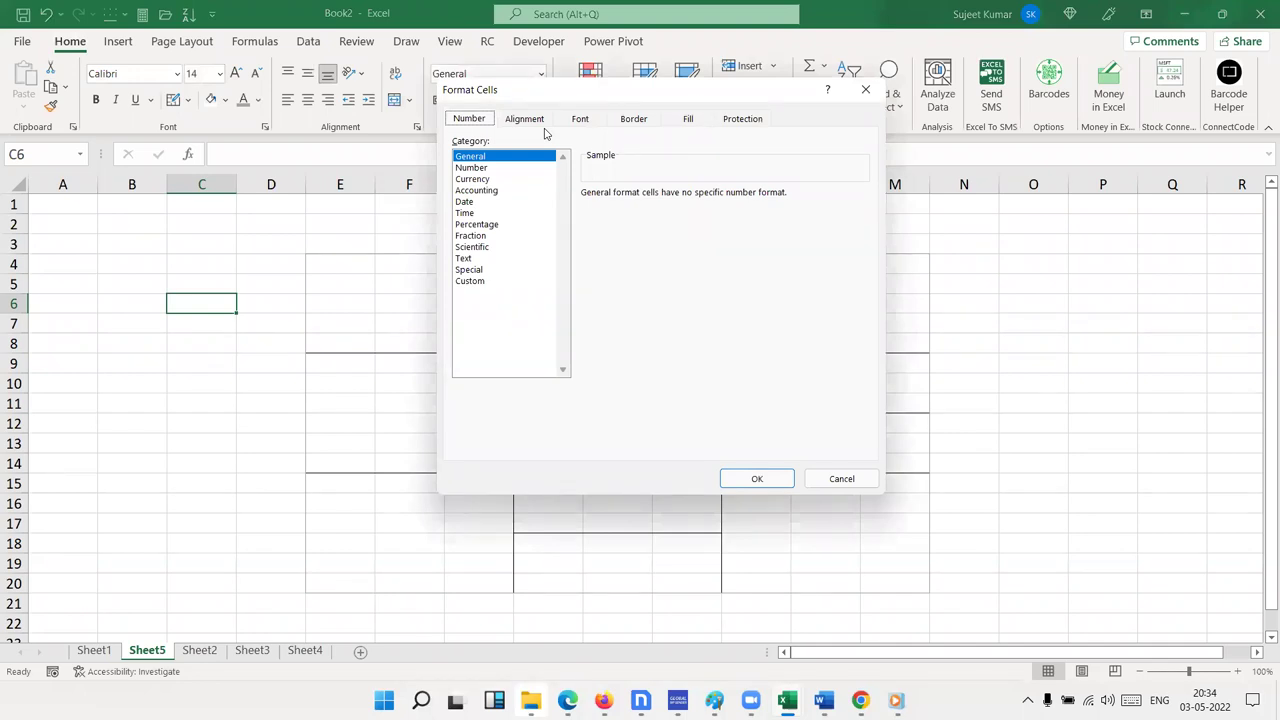
{"action": "key", "text": "Escape"}
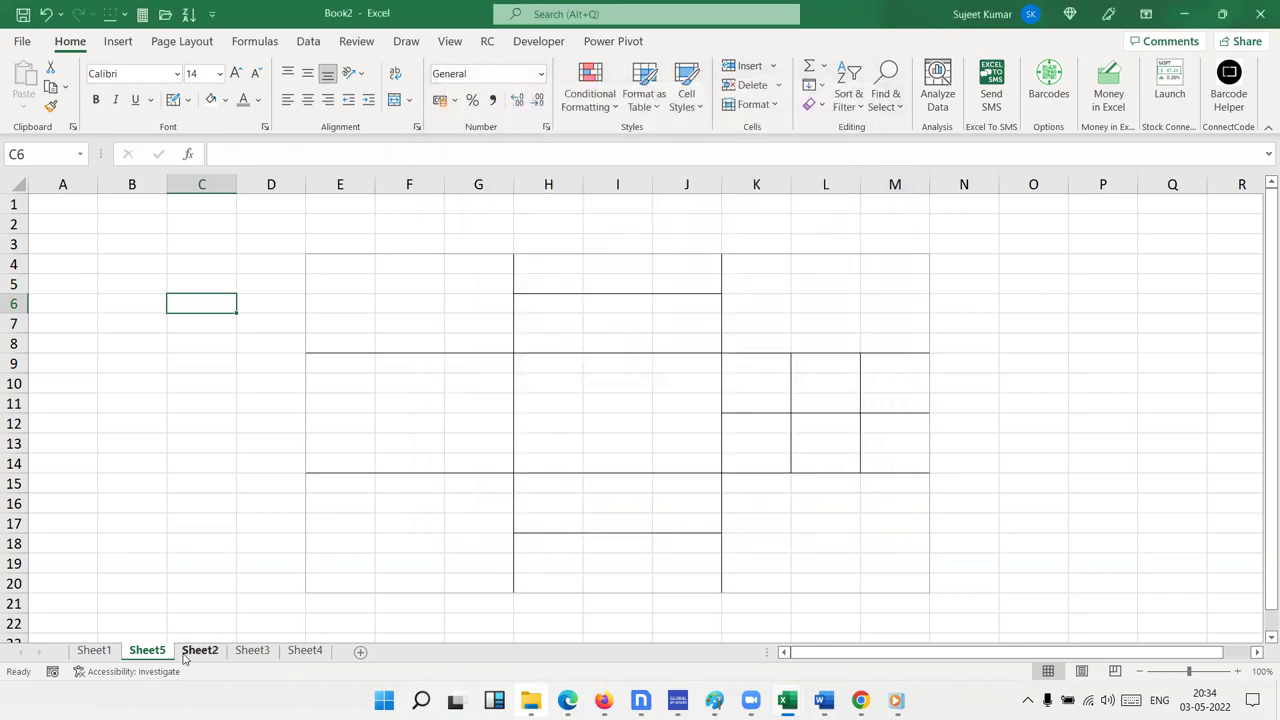
Go through the sheet tabs to Sheet4 with the Register form.
{"action": "left_click", "coordinate": [199, 651]}
{"action": "left_click", "coordinate": [254, 651]}
{"action": "left_click", "coordinate": [306, 651]}
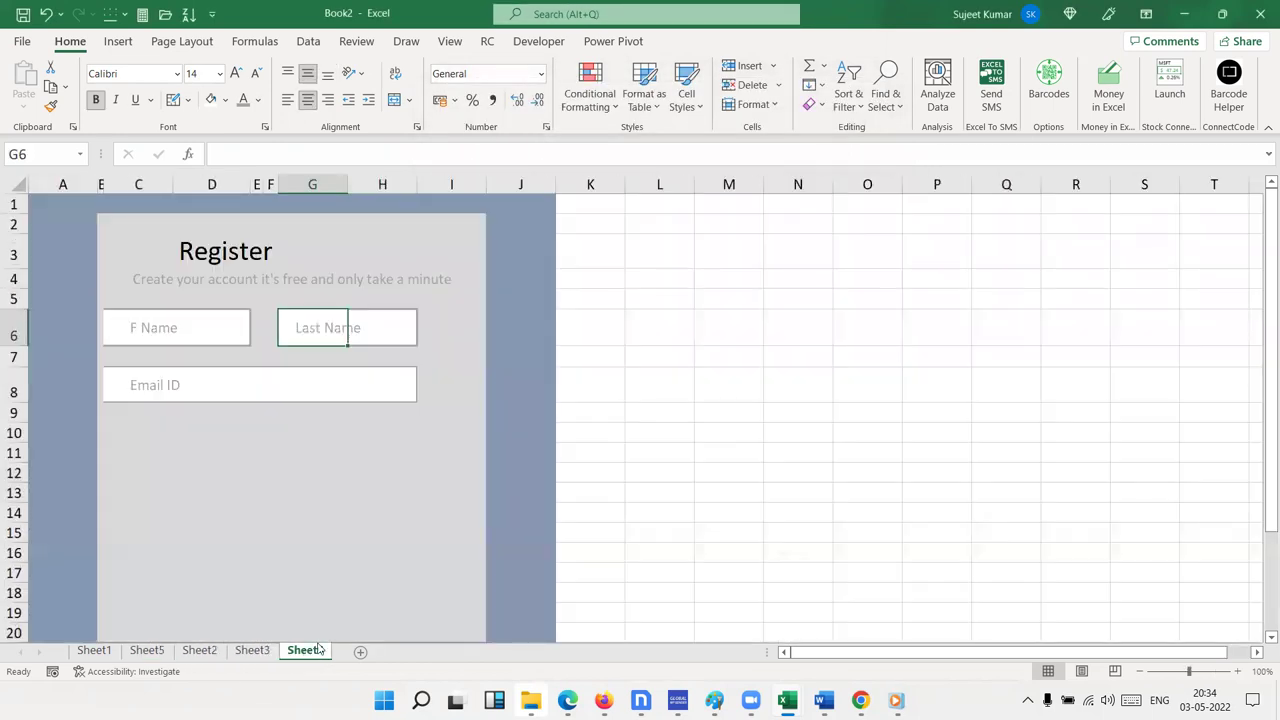
Add a new sheet with the heading Chq in A1 and 123456 in A2.
{"action": "left_click", "coordinate": [361, 651]}
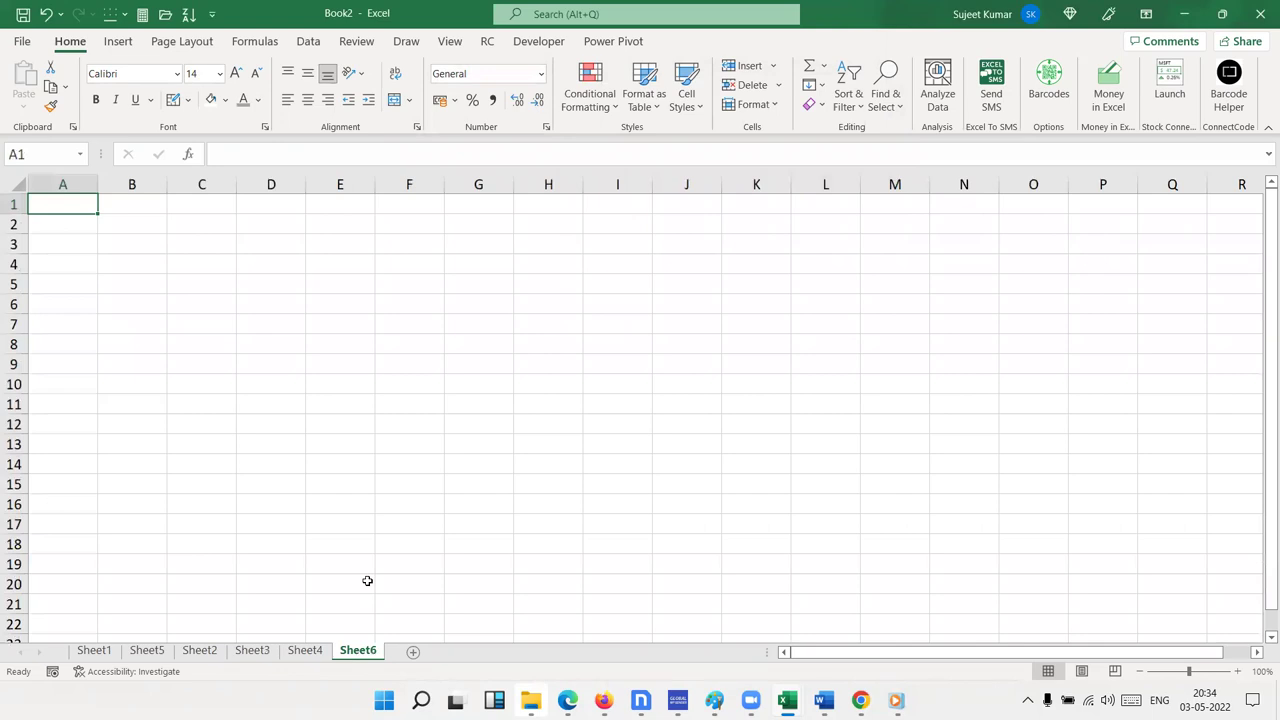
{"action": "type", "text": "Ch"}
{"action": "key", "text": "Return"}
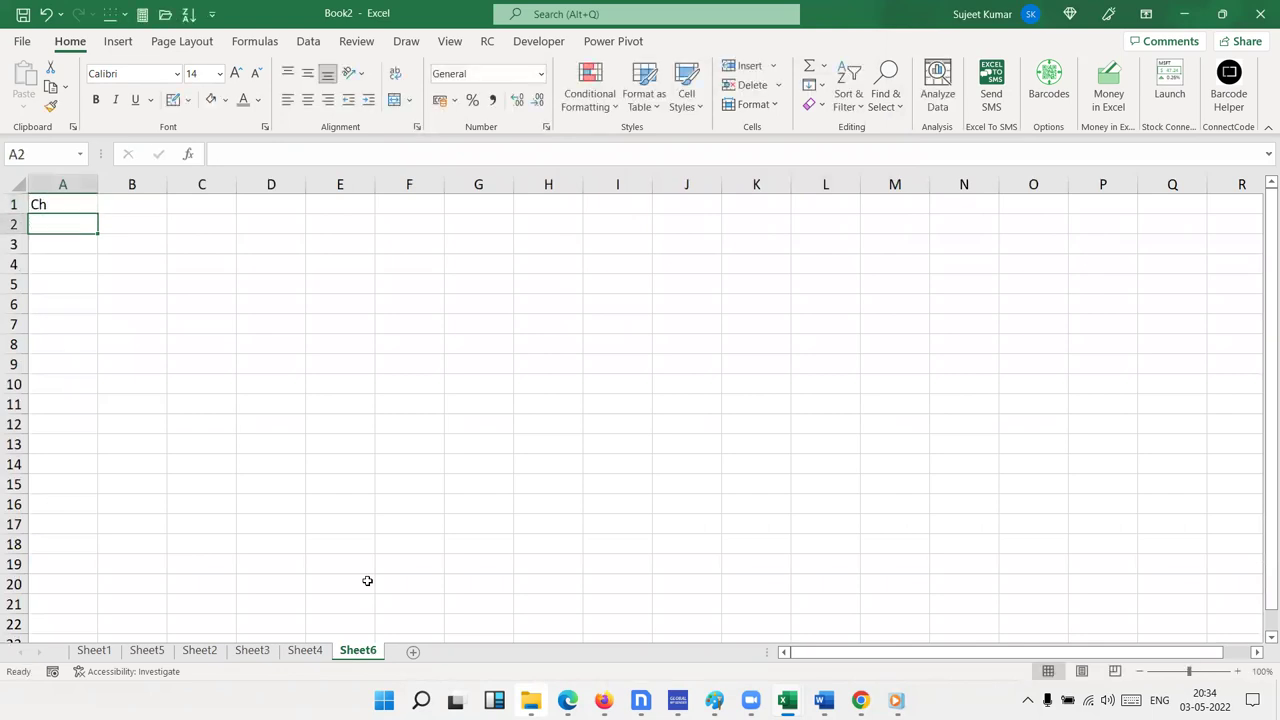
{"action": "key", "text": "Up"}
{"action": "type", "text": "Chq"}
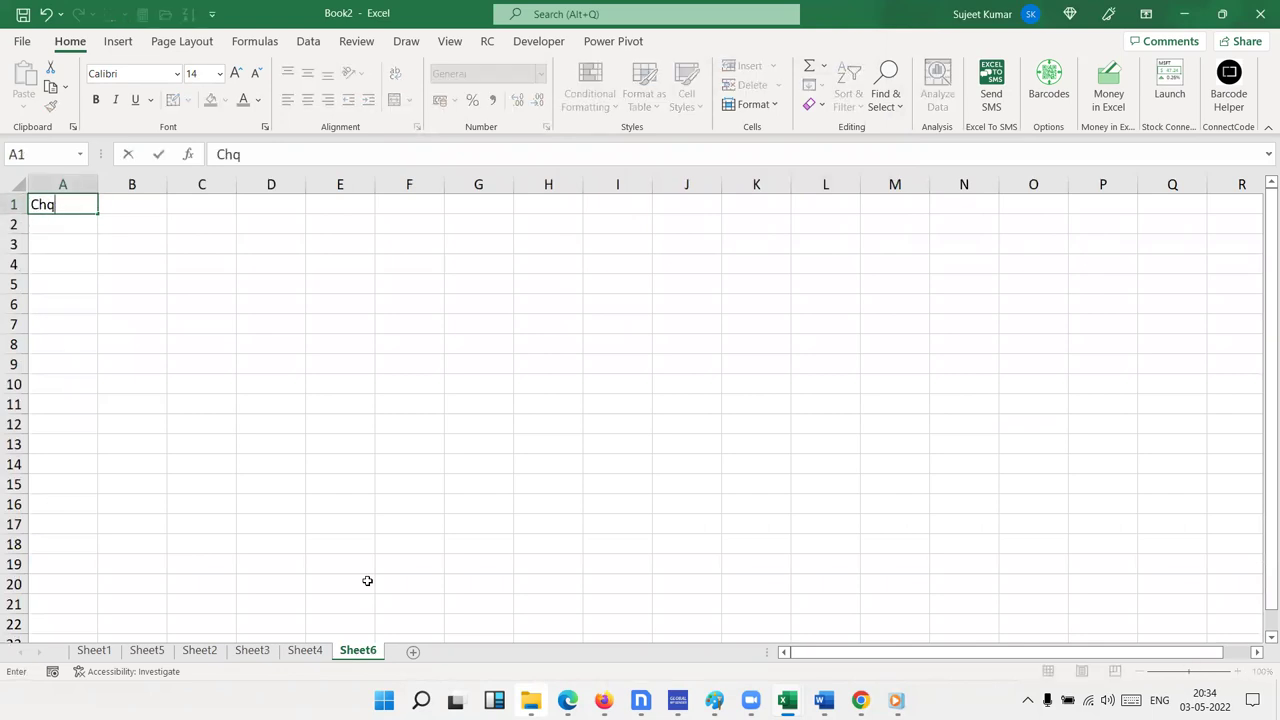
{"action": "key", "text": "Return"}
{"action": "type", "text": "123456"}
{"action": "key", "text": "Return"}
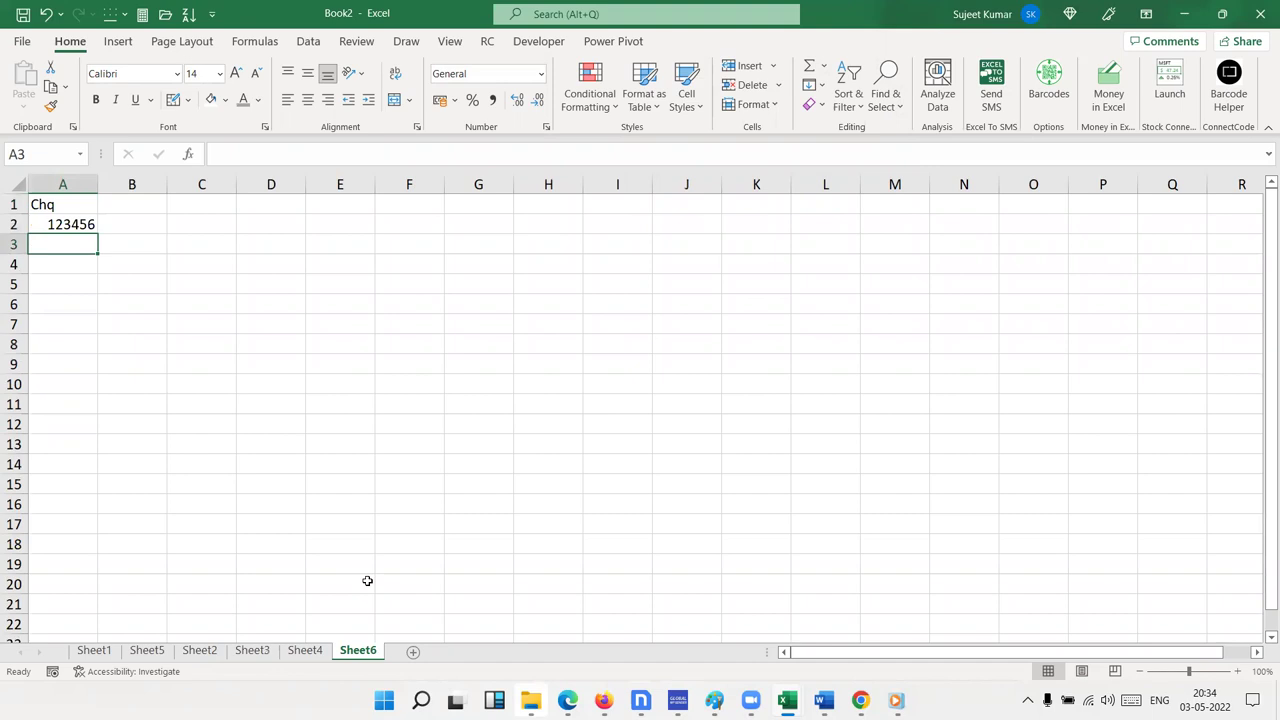
Test a leading-zero number 001239 in A3, then clear A3.
{"action": "type", "text": "00123963"}
{"action": "key", "text": "BackSpace"}
{"action": "key", "text": "BackSpace"}
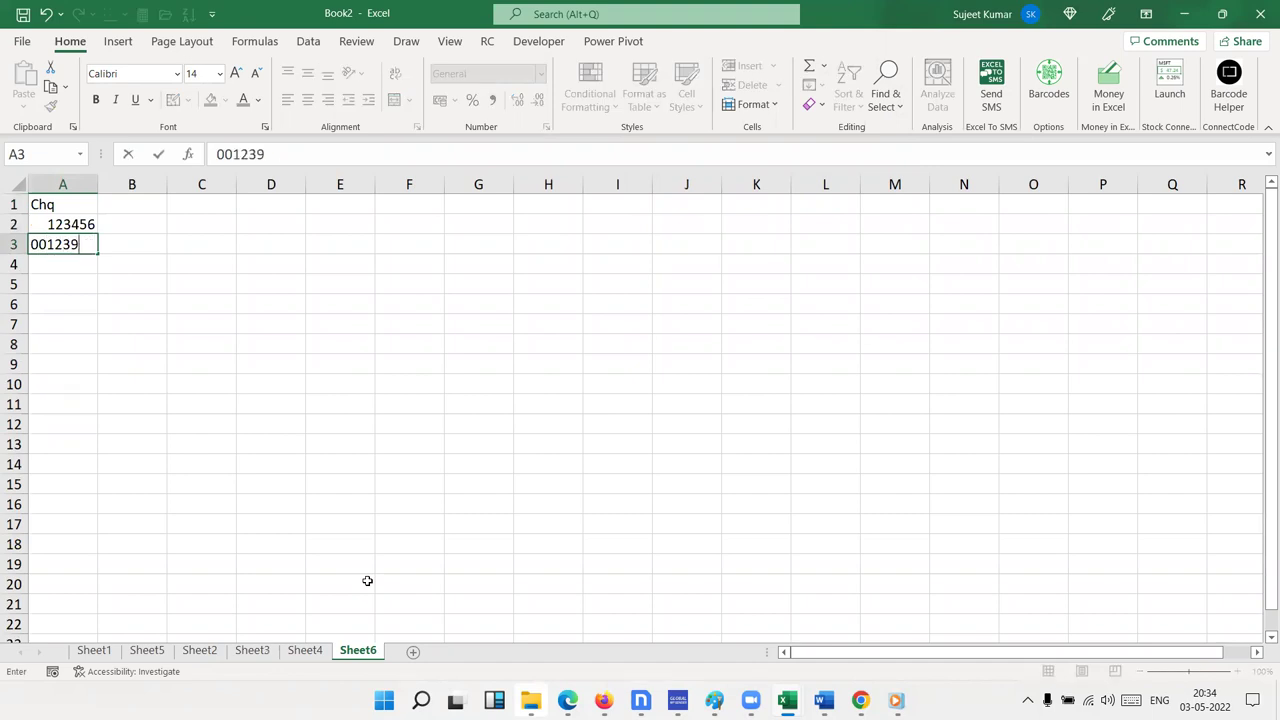
{"action": "key", "text": "Return"}
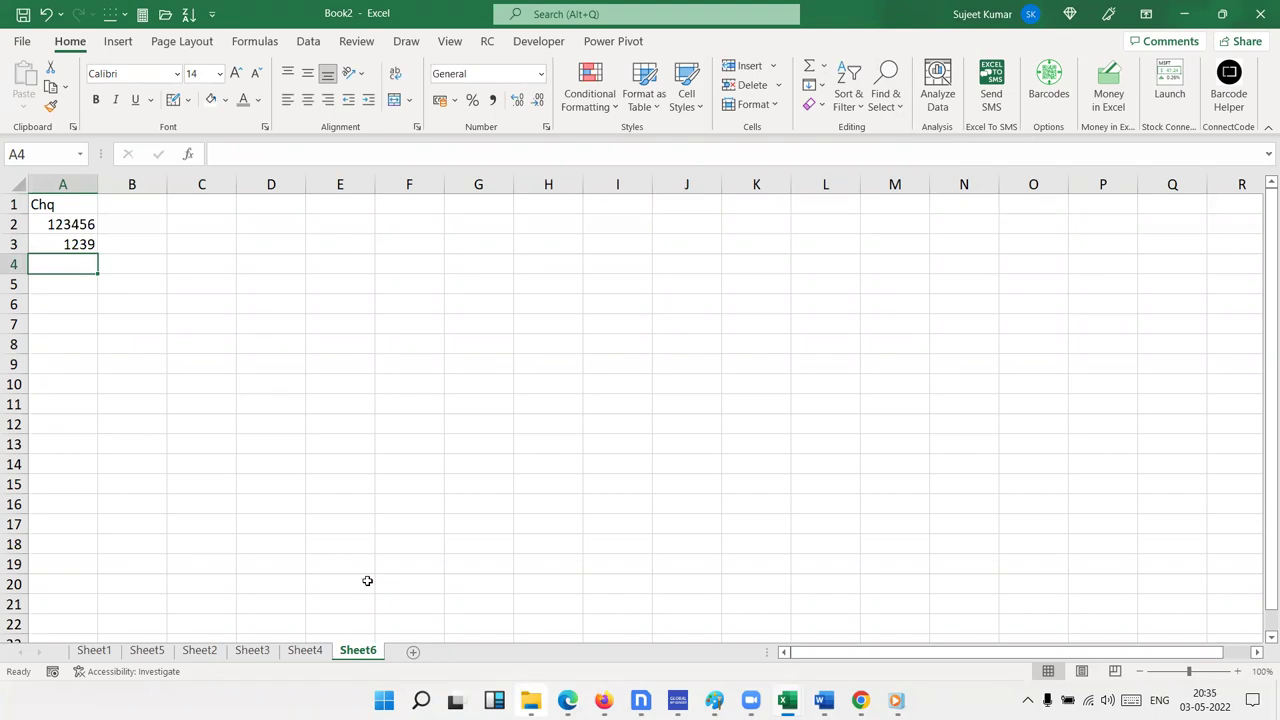
{"action": "key", "text": "Up"}
{"action": "key", "text": "Delete"}
Try '0012345 as text in A3, then clear the sample entries in A2:A3.
{"action": "type", "text": "'"}
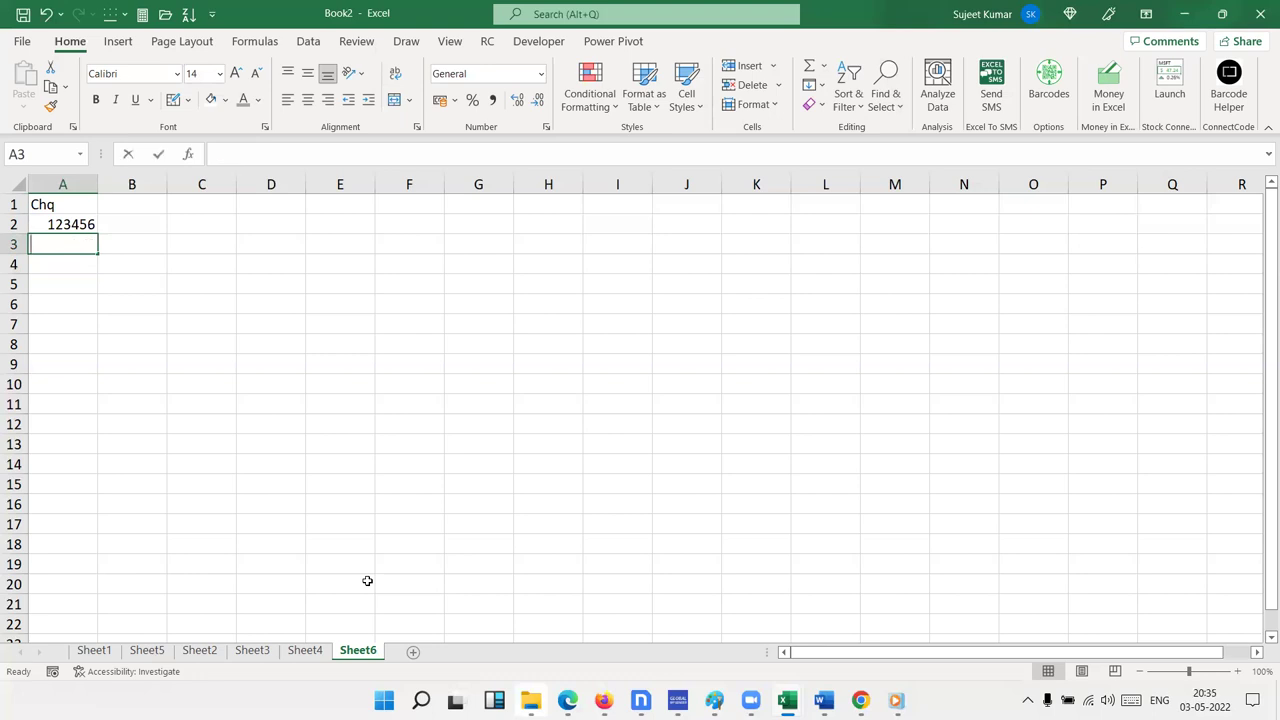
{"action": "type", "text": "00"}
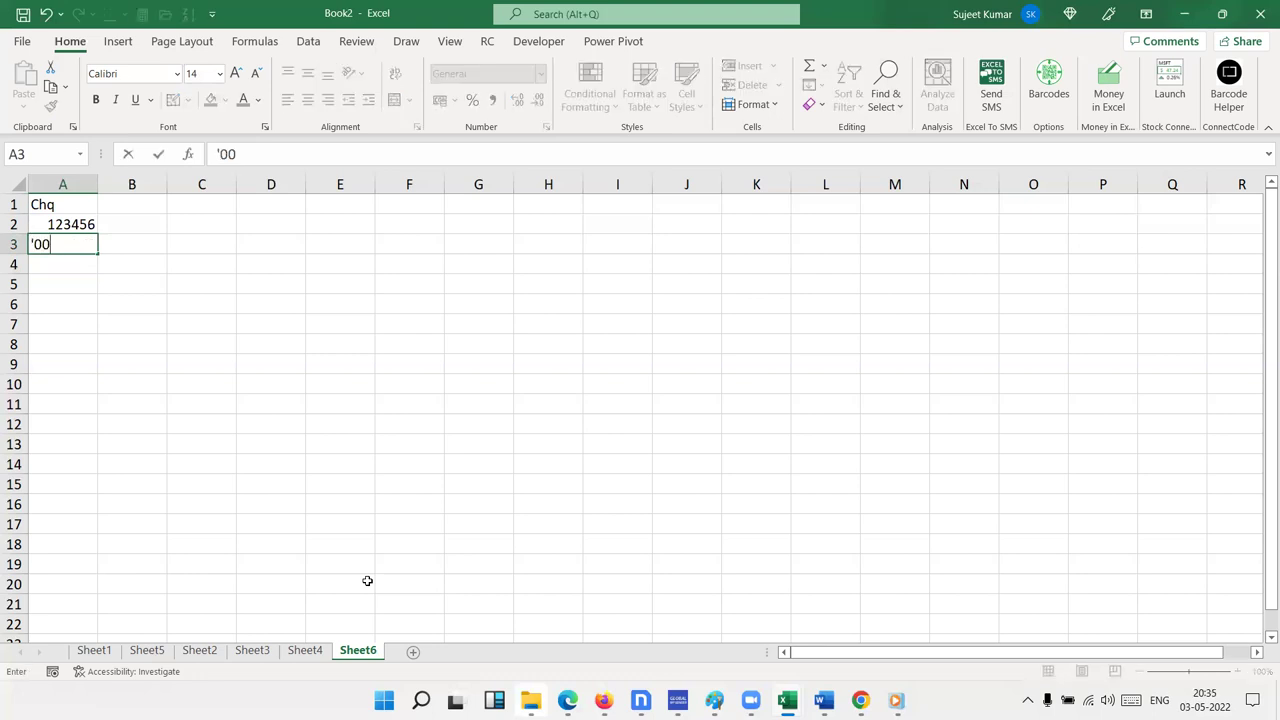
{"action": "type", "text": "12345"}
{"action": "key", "text": "Return"}
{"action": "key", "text": "Up"}
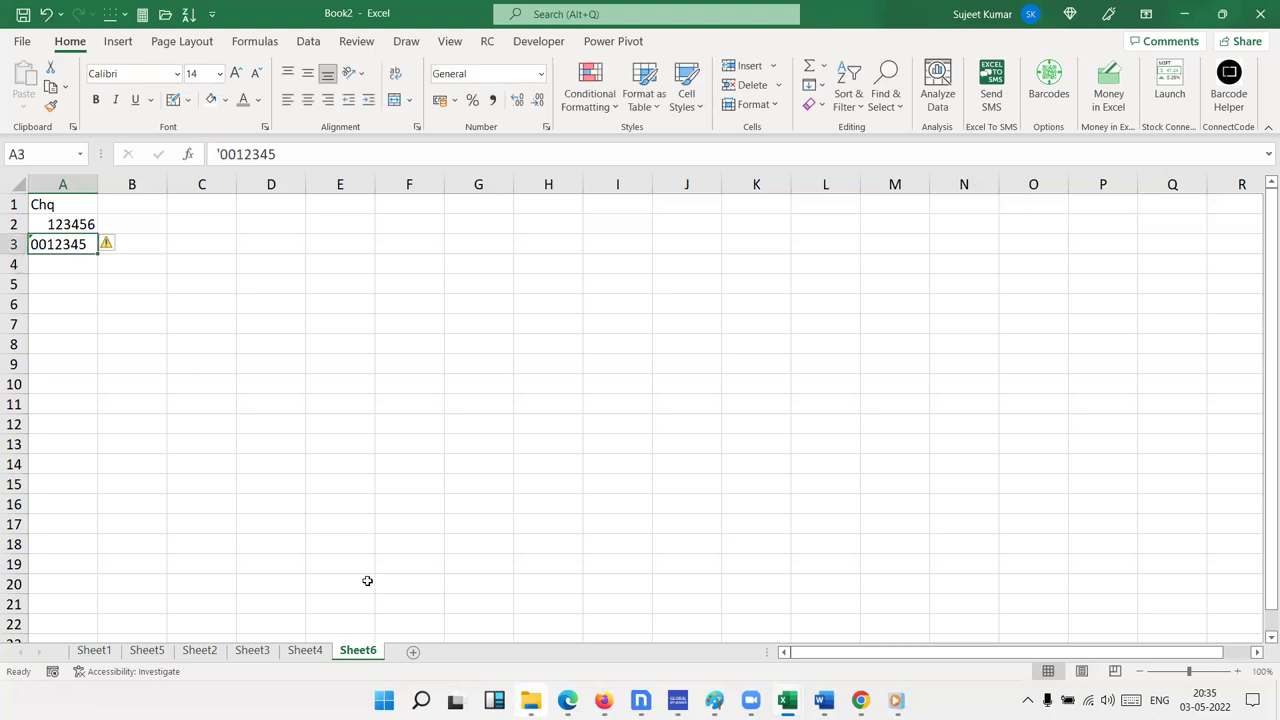
{"action": "key", "text": "Up"}
{"action": "key", "text": "Down"}
{"action": "key", "text": "Up"}
{"action": "key", "text": "shift+Down"}
{"action": "key", "text": "Delete"}
{"action": "key", "text": "Up"}
{"action": "key", "text": "Down"}
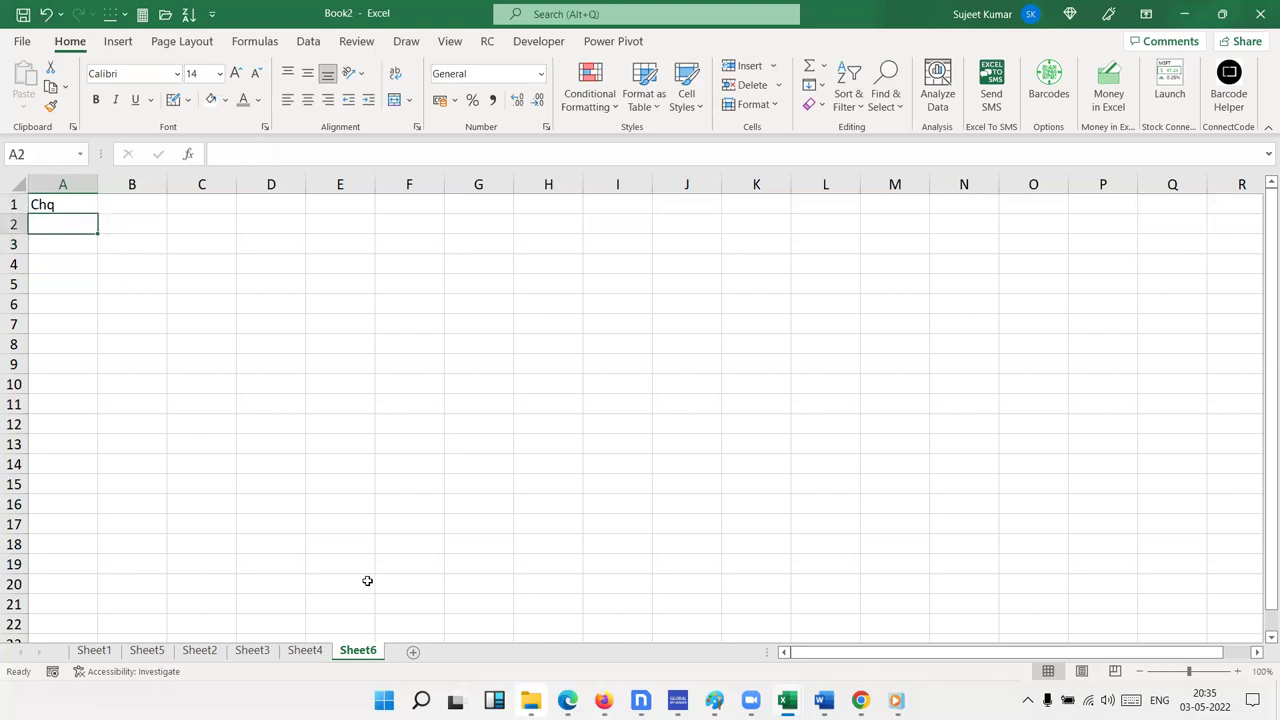
Enter 852, 369, 9865, 325, 6325 and 6314 in A2:A7 and select them.
{"action": "type", "text": "852"}
{"action": "key", "text": "Return"}
{"action": "type", "text": "369"}
{"action": "key", "text": "Return"}
{"action": "type", "text": "9865"}
{"action": "key", "text": "Return"}
{"action": "type", "text": "325"}
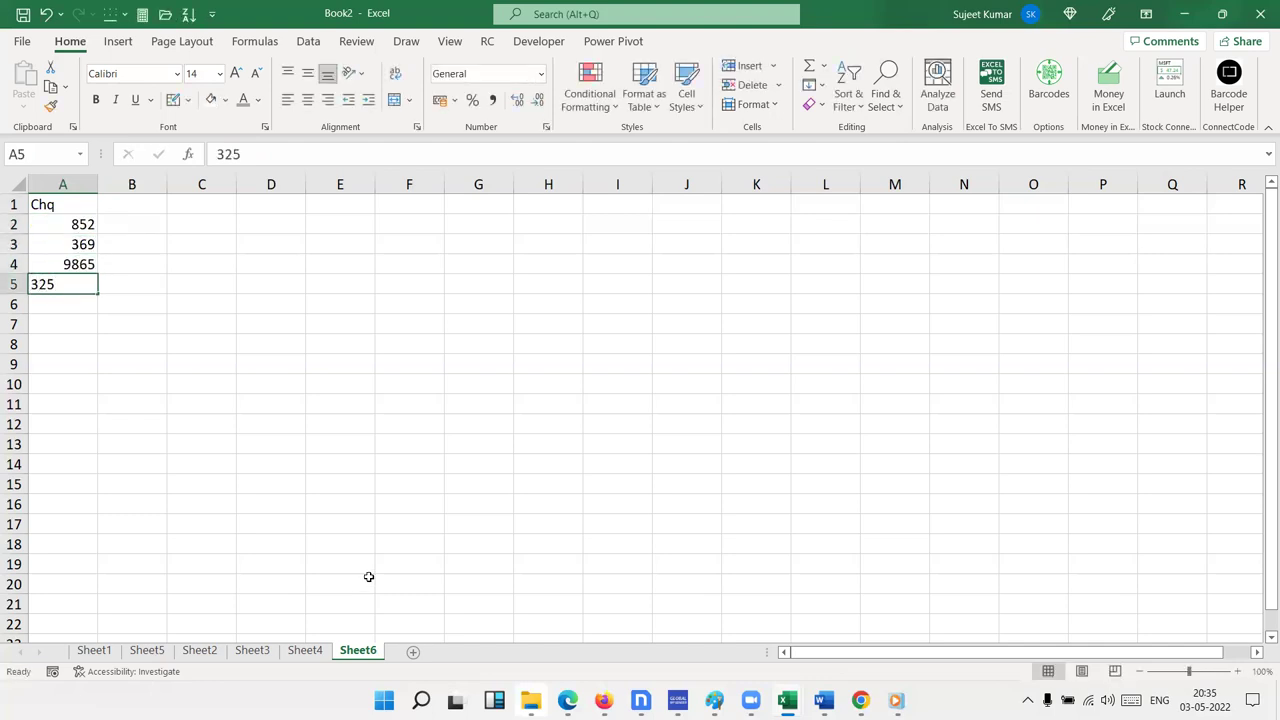
{"action": "key", "text": "Return"}
{"action": "type", "text": "6325"}
{"action": "key", "text": "Return"}
{"action": "type", "text": "6314"}
{"action": "key", "text": "Return"}
{"action": "key", "text": "Up"}
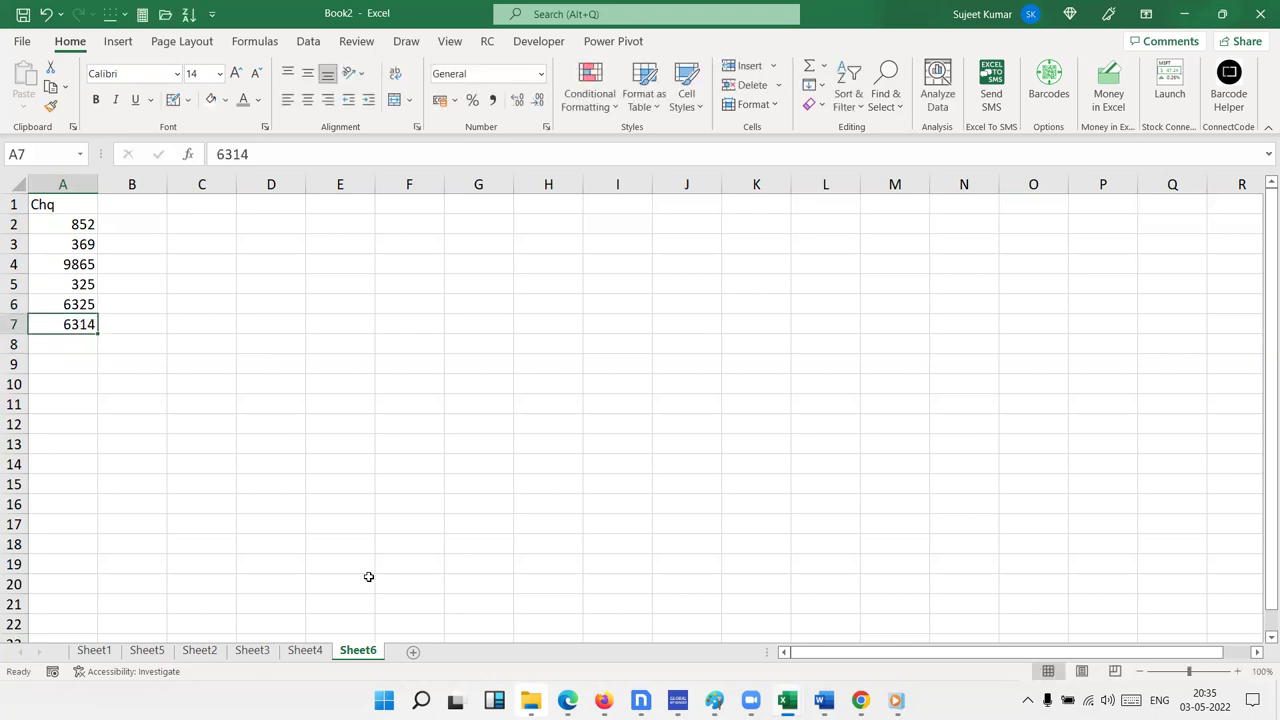
{"action": "key", "text": "ctrl+shift+Up"}
{"action": "key", "text": "shift+Down"}
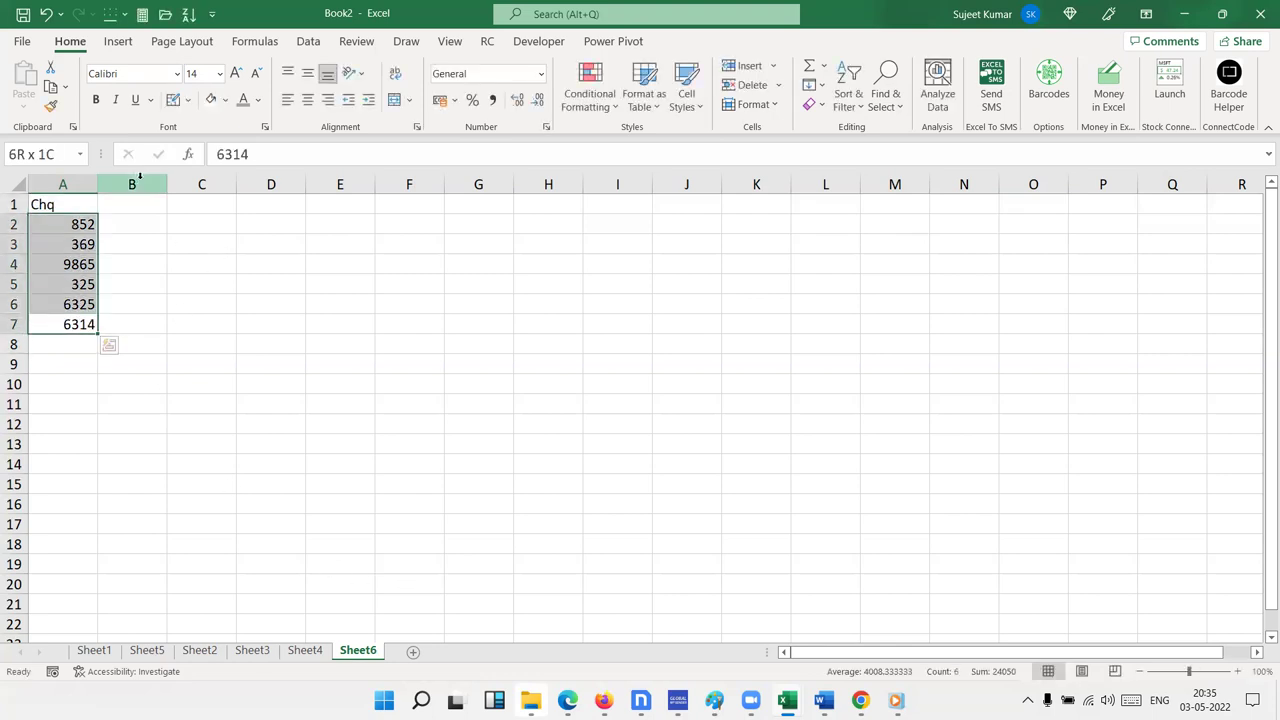
Apply the custom number format 000000 to the Chq numbers.
{"action": "left_click", "coordinate": [546, 127]}
{"action": "left_click", "coordinate": [484, 282]}
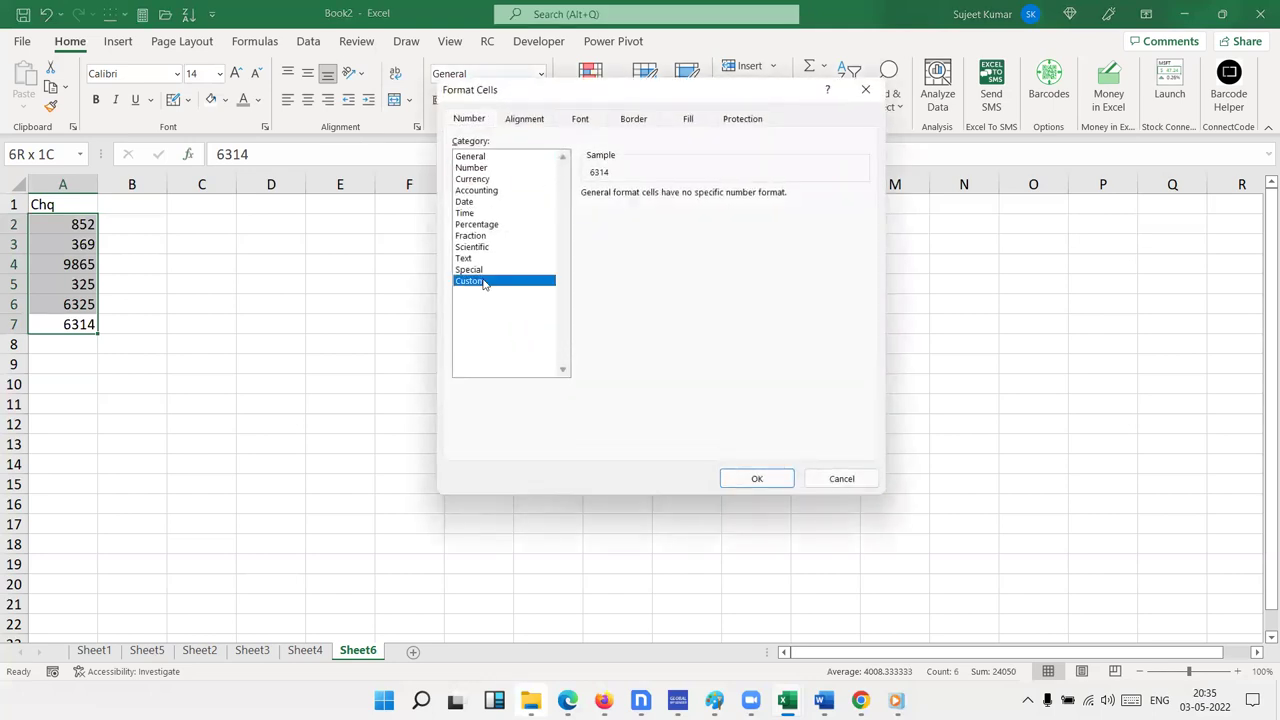
{"action": "double_click", "coordinate": [613, 208]}
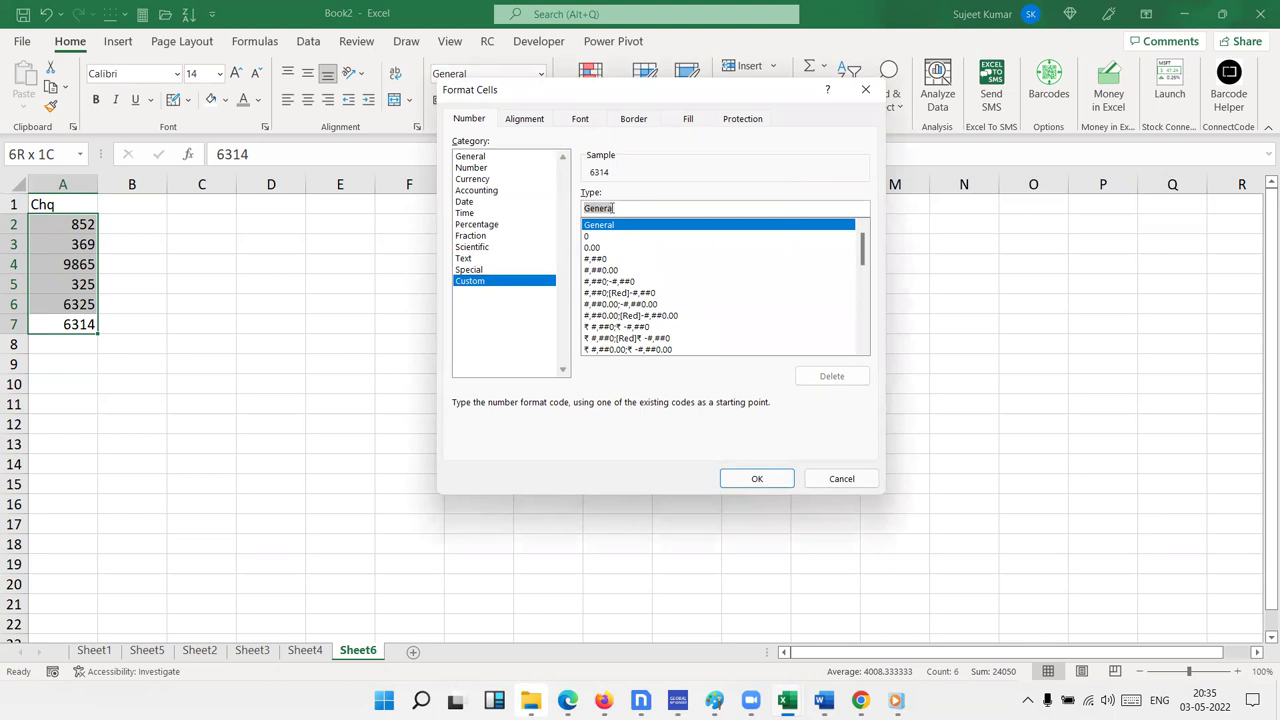
{"action": "type", "text": "000"}
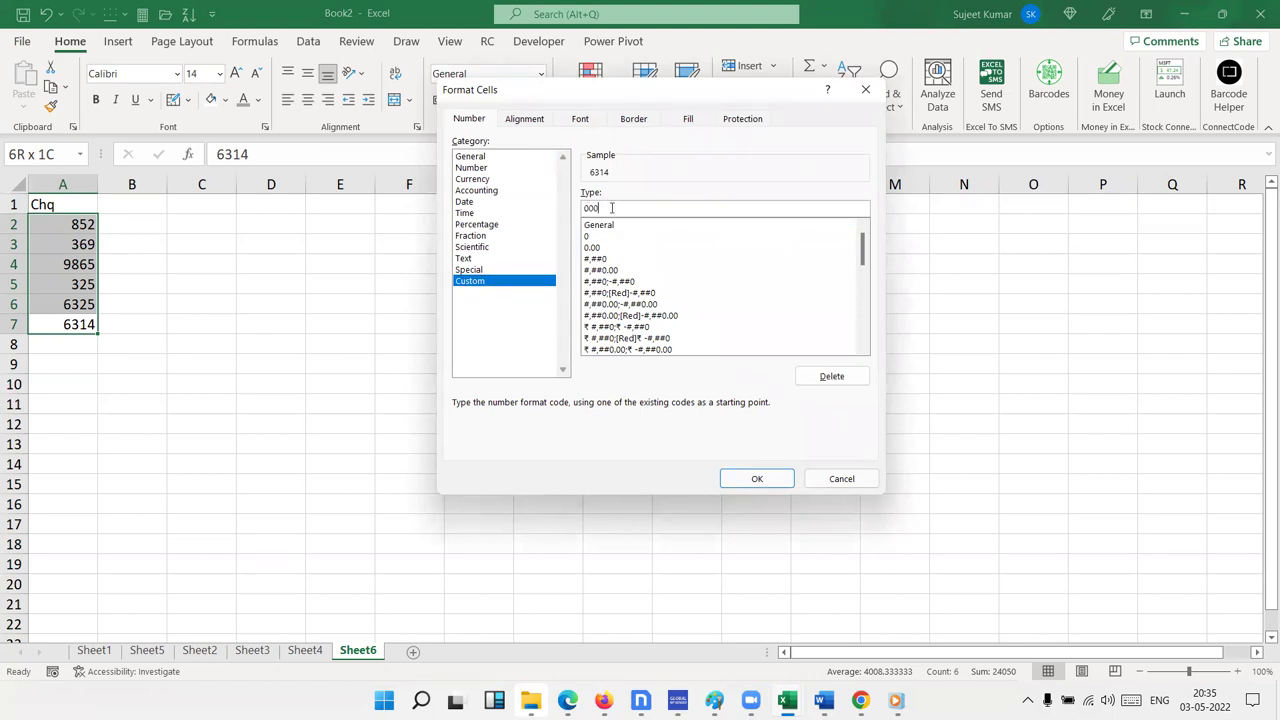
{"action": "type", "text": "000"}
{"action": "key", "text": "Return"}
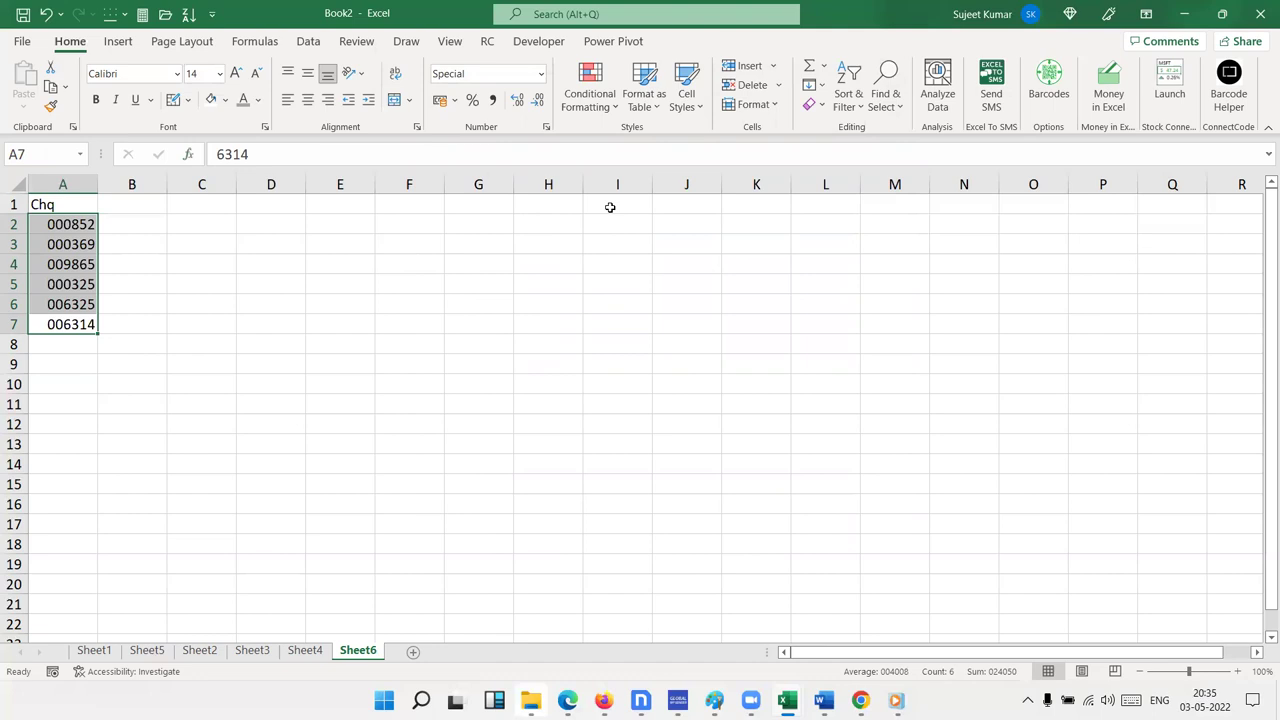
Type a masked card number with XXXX middle groups into D2.
{"action": "key", "text": "Right"}
{"action": "key", "text": "Right"}
{"action": "key", "text": "Right"}
{"action": "key", "text": "Up"}
{"action": "key", "text": "Up"}
{"action": "key", "text": "Up"}
{"action": "key", "text": "Up"}
{"action": "key", "text": "Up"}
{"action": "type", "text": "1475"}
{"action": "key", "text": "Escape"}
{"action": "type", "text": "4578 XXXX XXXX 1254"}
{"action": "key", "text": "Return"}
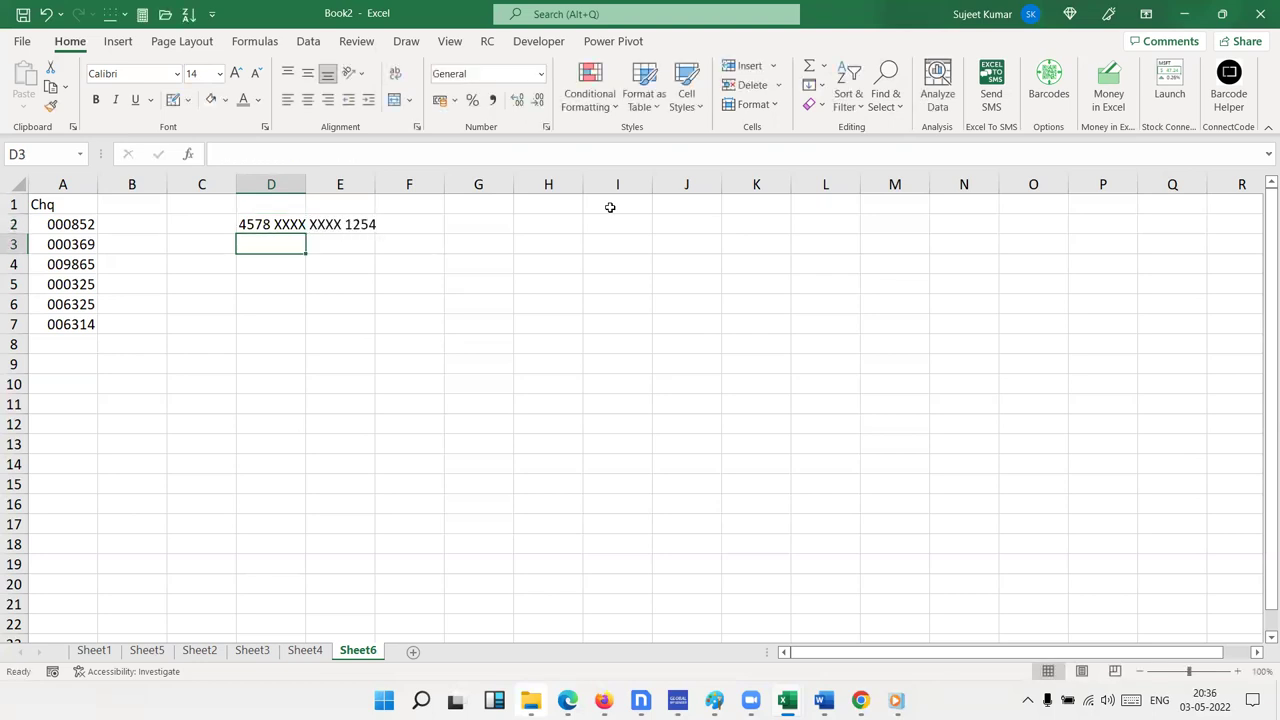
Give D3 the custom format 0000 "XXXX XXXX " 0000 to mask the middle digits.
{"action": "left_click", "coordinate": [546, 127]}
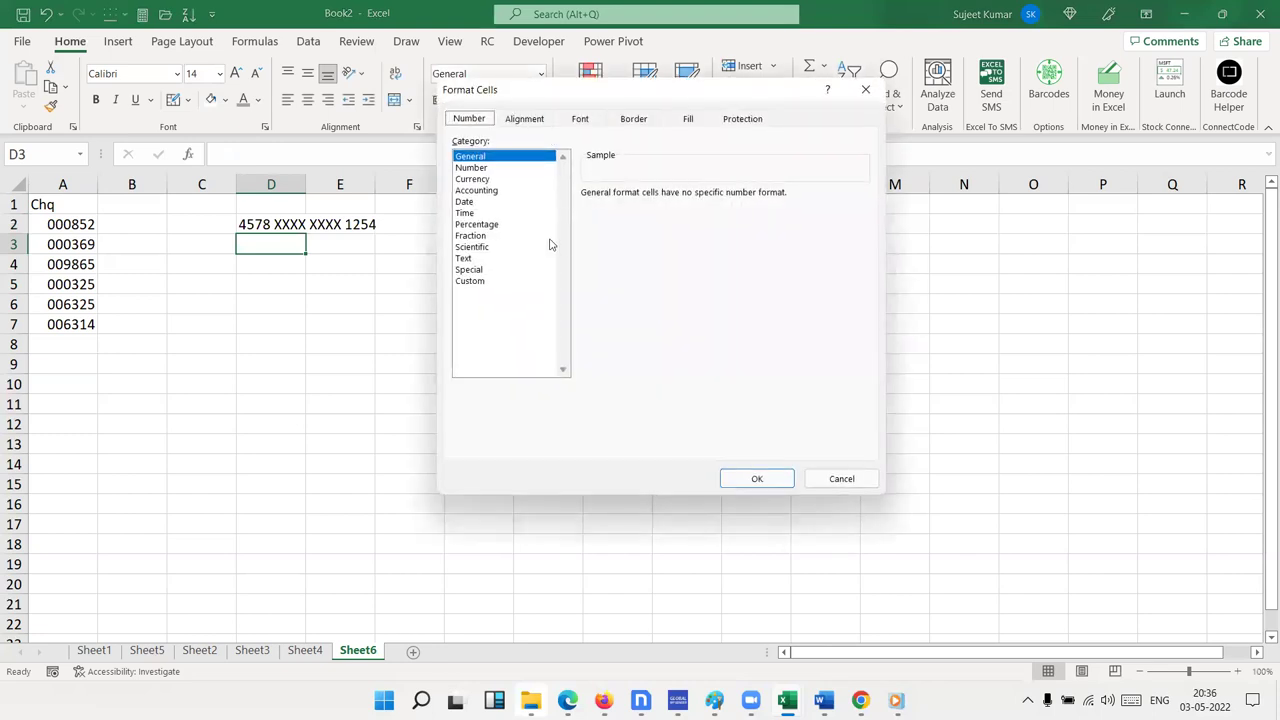
{"action": "left_click", "coordinate": [462, 281]}
{"action": "double_click", "coordinate": [586, 208]}
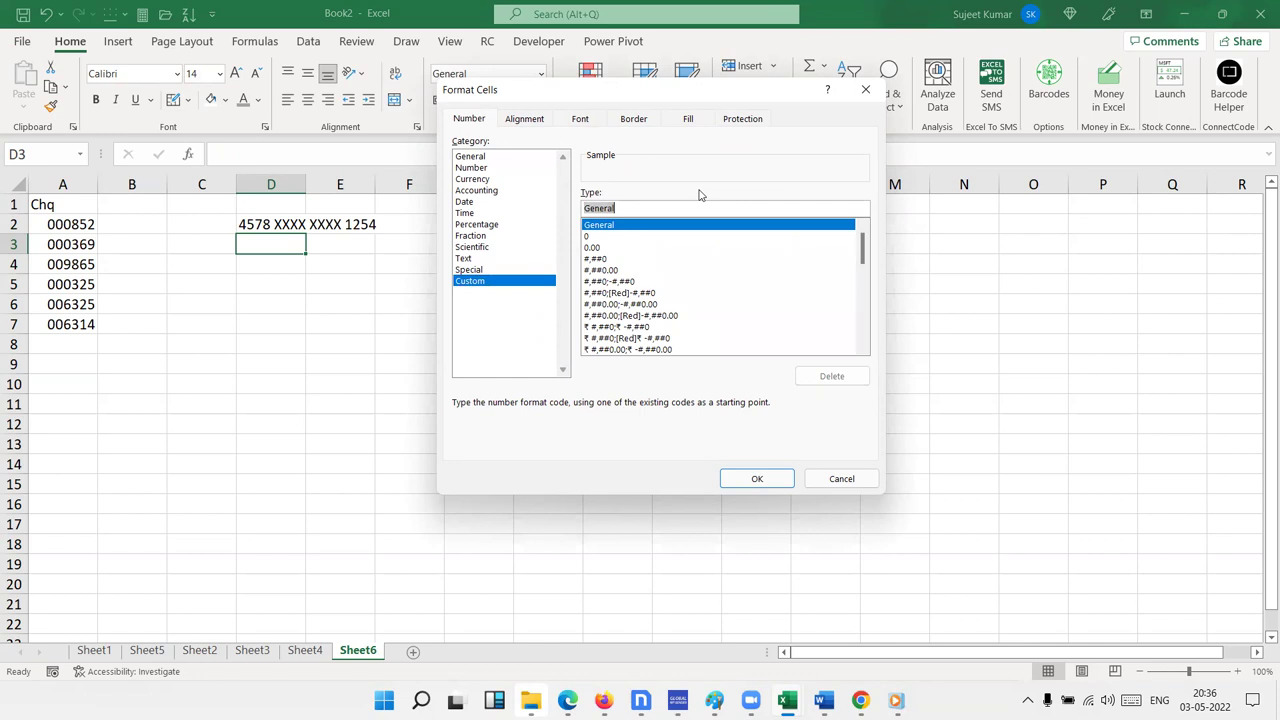
{"action": "type", "text": "0000 "}
{"action": "type", "text": "XXXX XXXX "}
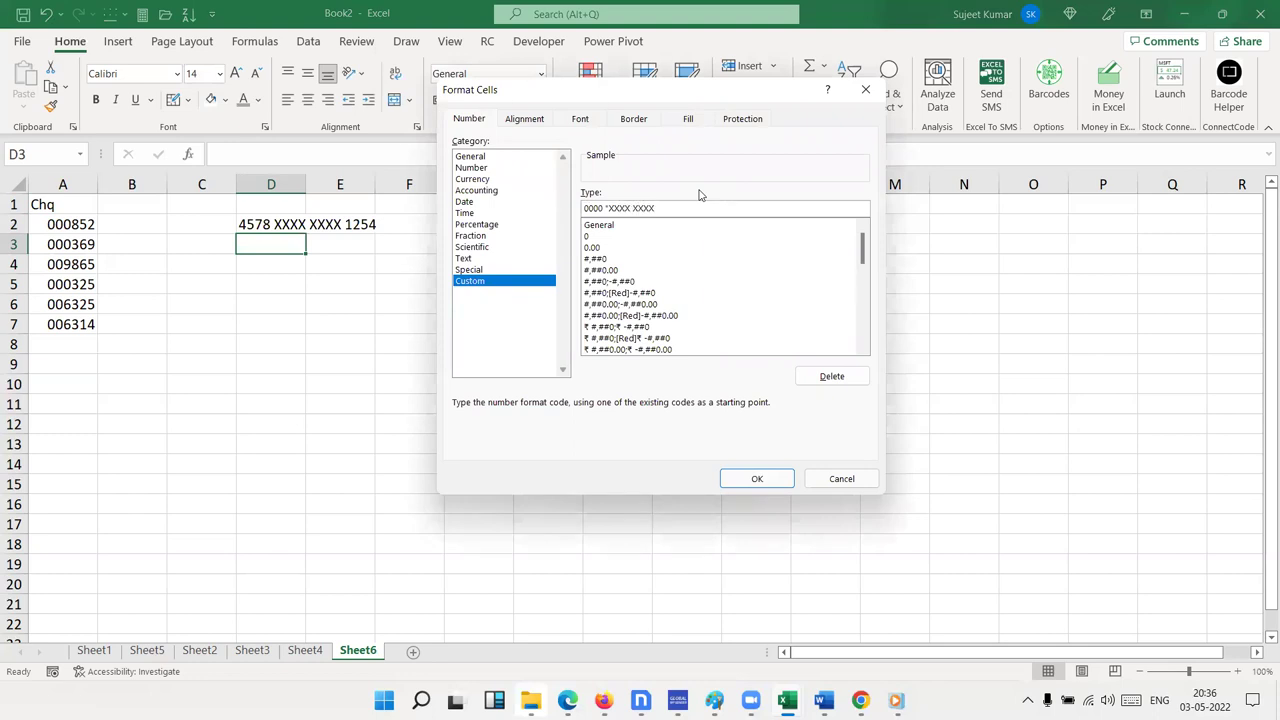
{"action": "type", "text": "0000"}
{"action": "key", "text": "Return"}
Enter an eight-digit number in D3 and recheck its format code.
{"action": "type", "text": "12368521"}
{"action": "key", "text": "Return"}
{"action": "key", "text": "Up"}
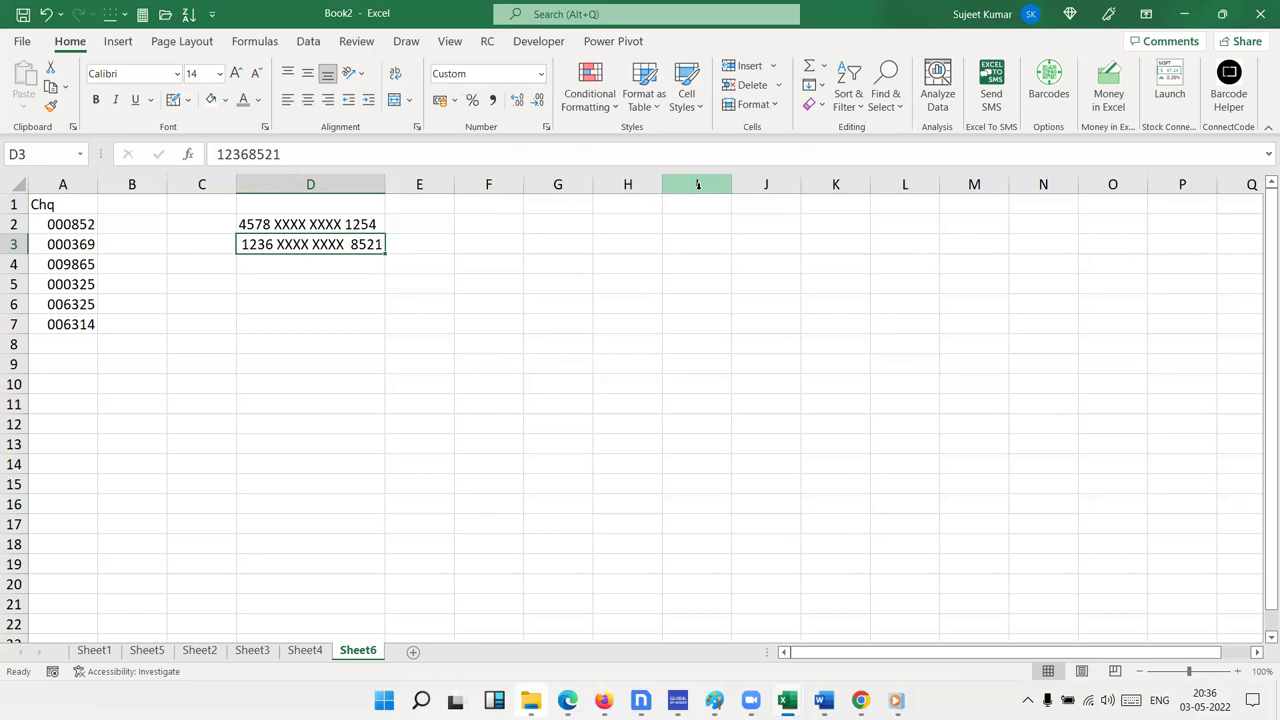
{"action": "left_click", "coordinate": [547, 128]}
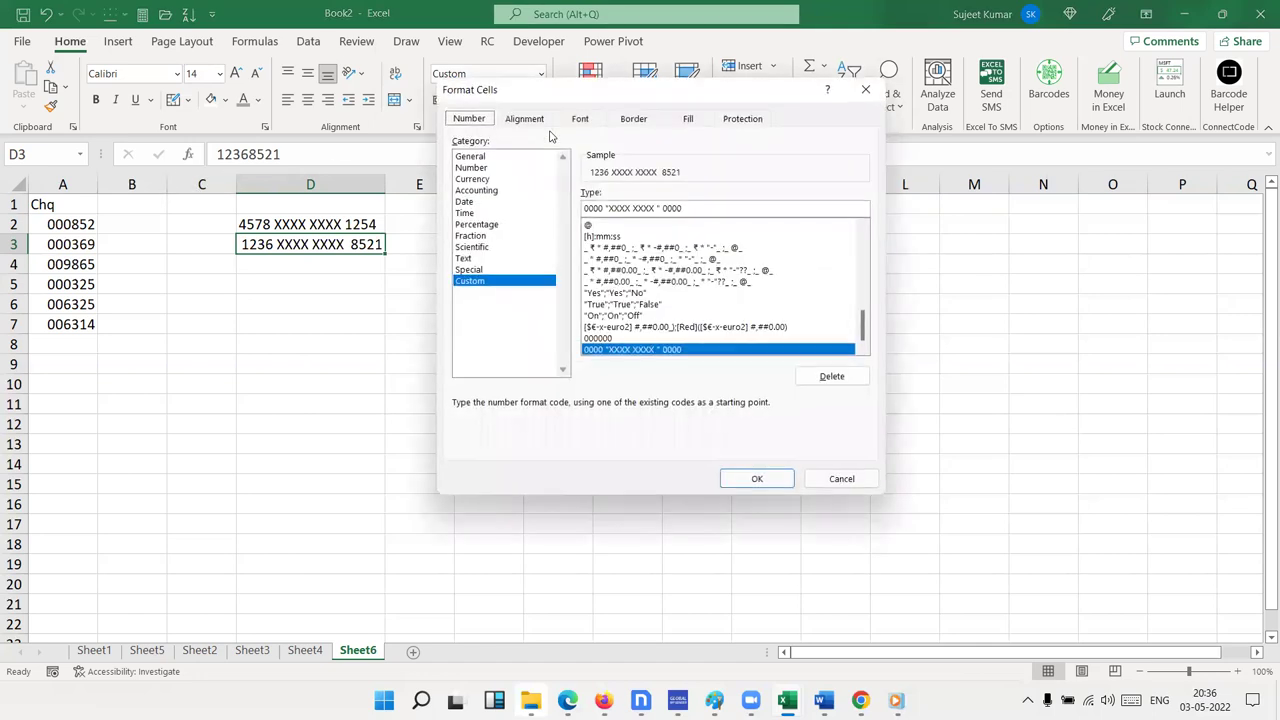
{"action": "left_click", "coordinate": [866, 90]}
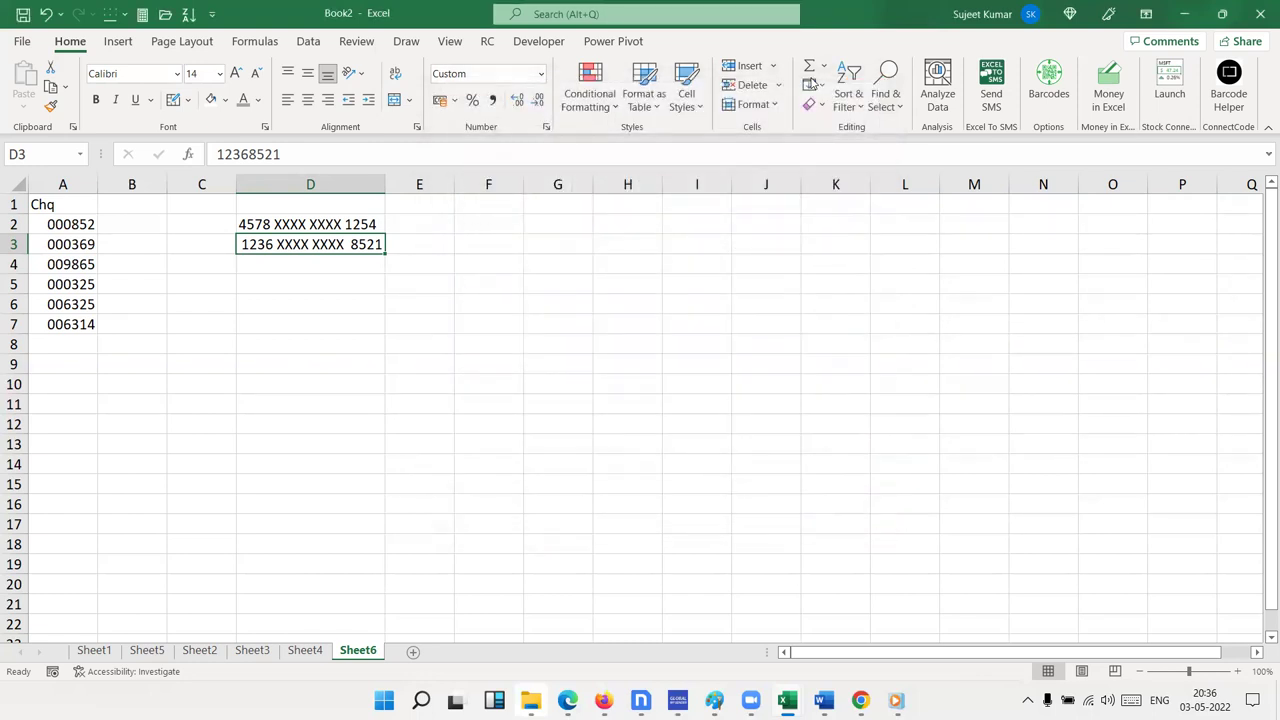